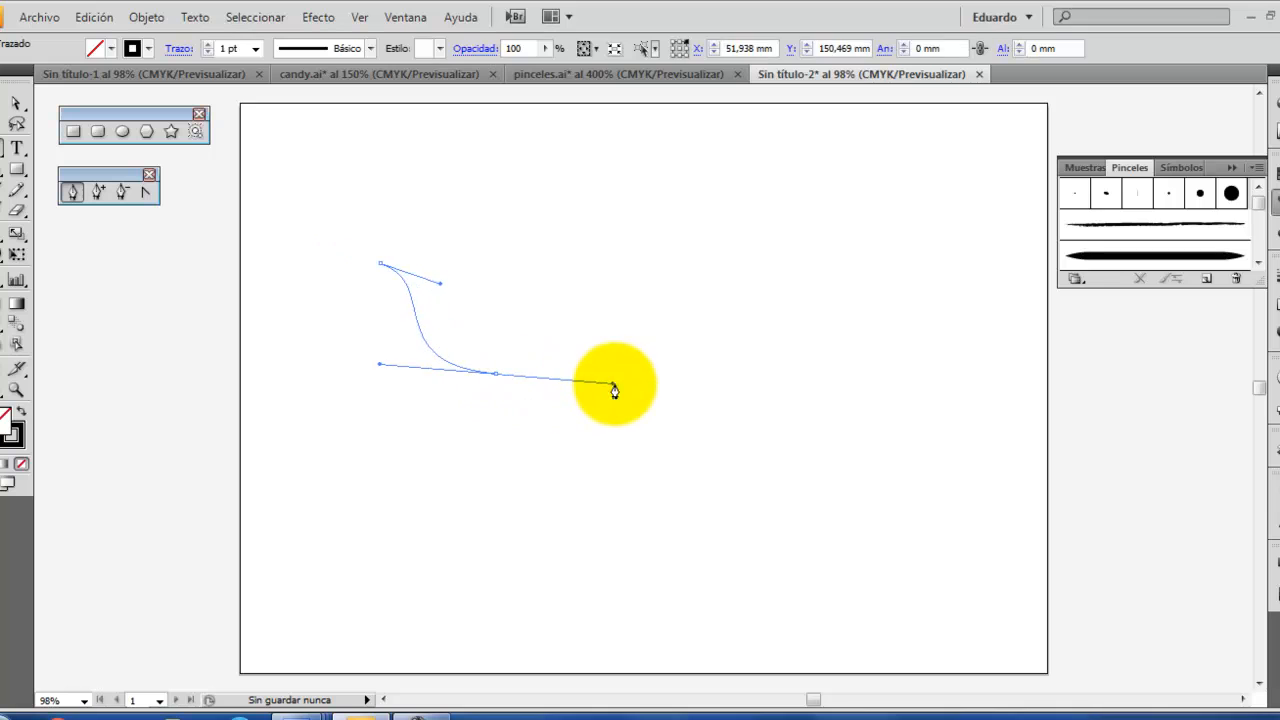
# Finish the open wavy path with the Pen tool by adding a last smooth anchor at its right end.
pyautogui.moveTo(897, 373); pyautogui.dragTo(986, 404)
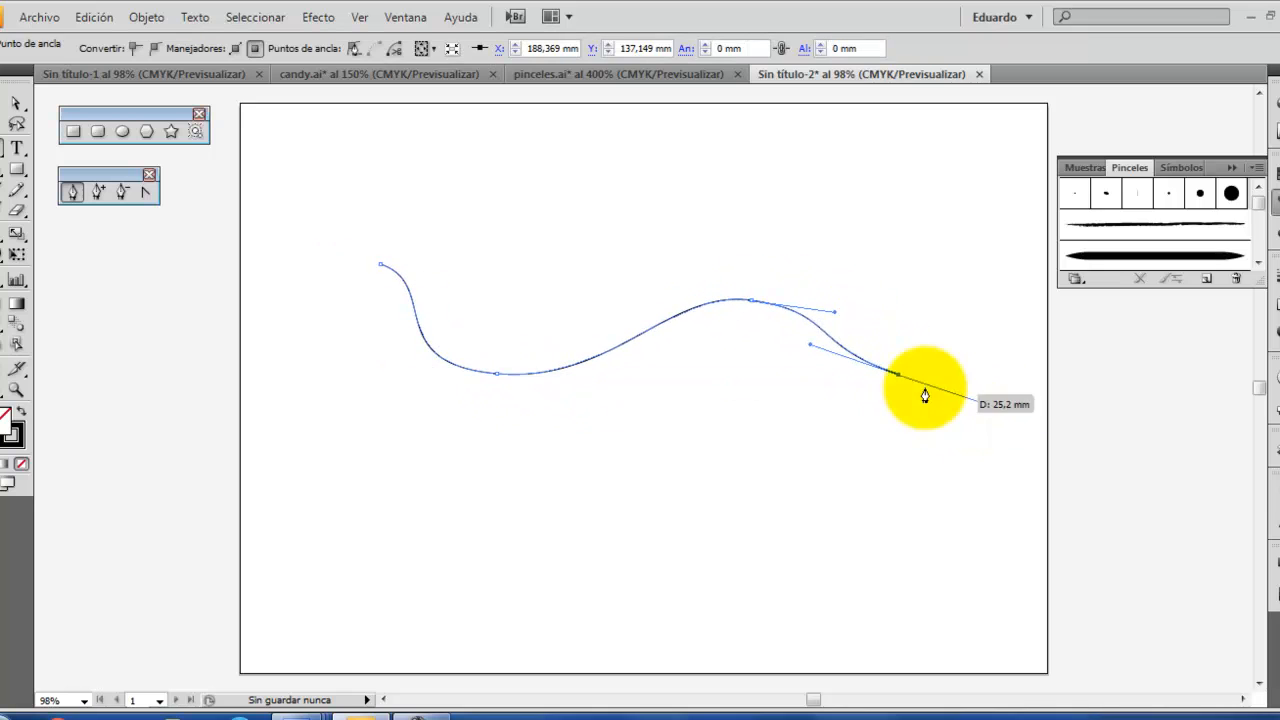
# Create a text frame below the wavy path containing the letter A at 150 pt.
pyautogui.click(16, 148)
pyautogui.moveTo(367, 490); pyautogui.dragTo(686, 636)
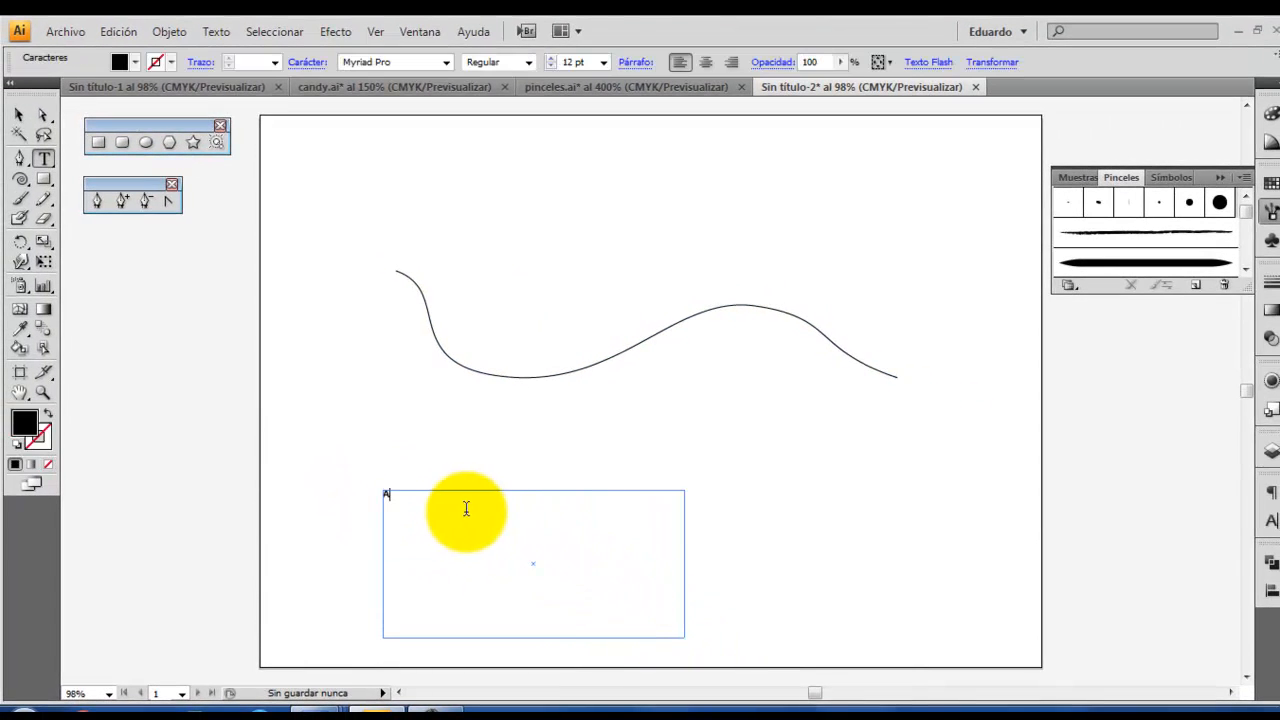
pyautogui.click(573, 62)
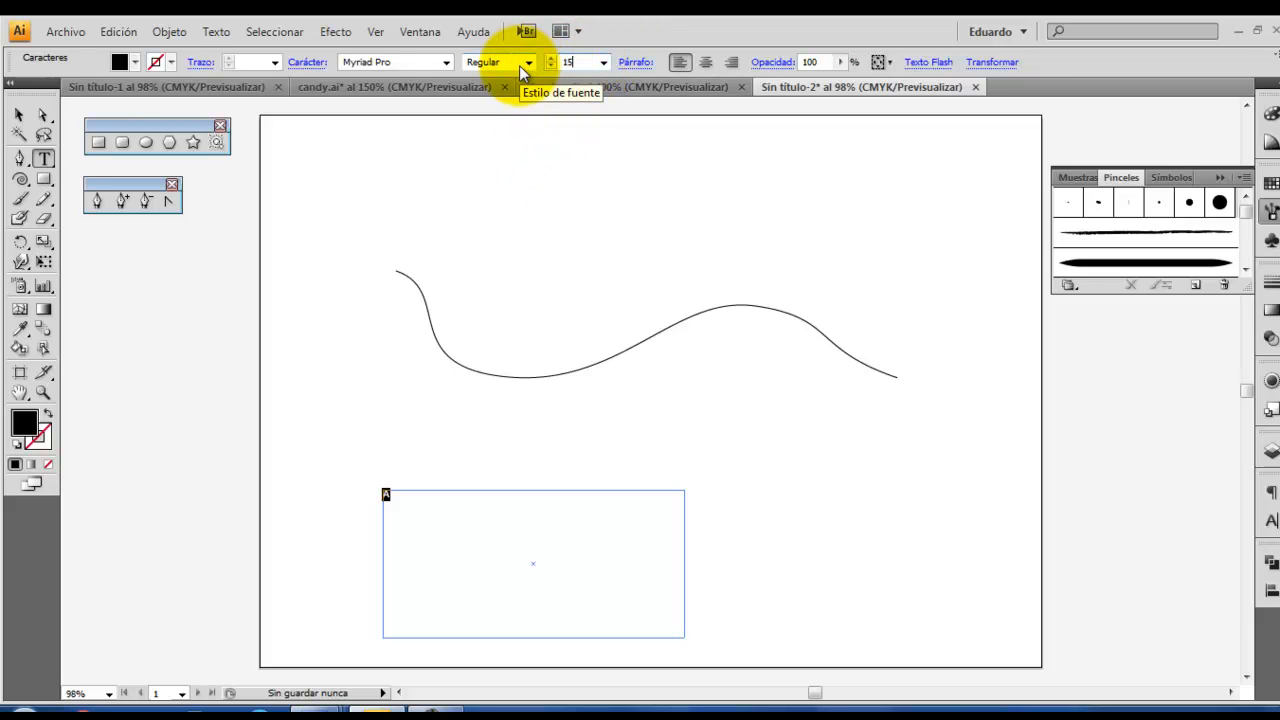
pyautogui.write('150')
pyautogui.press('Tab')
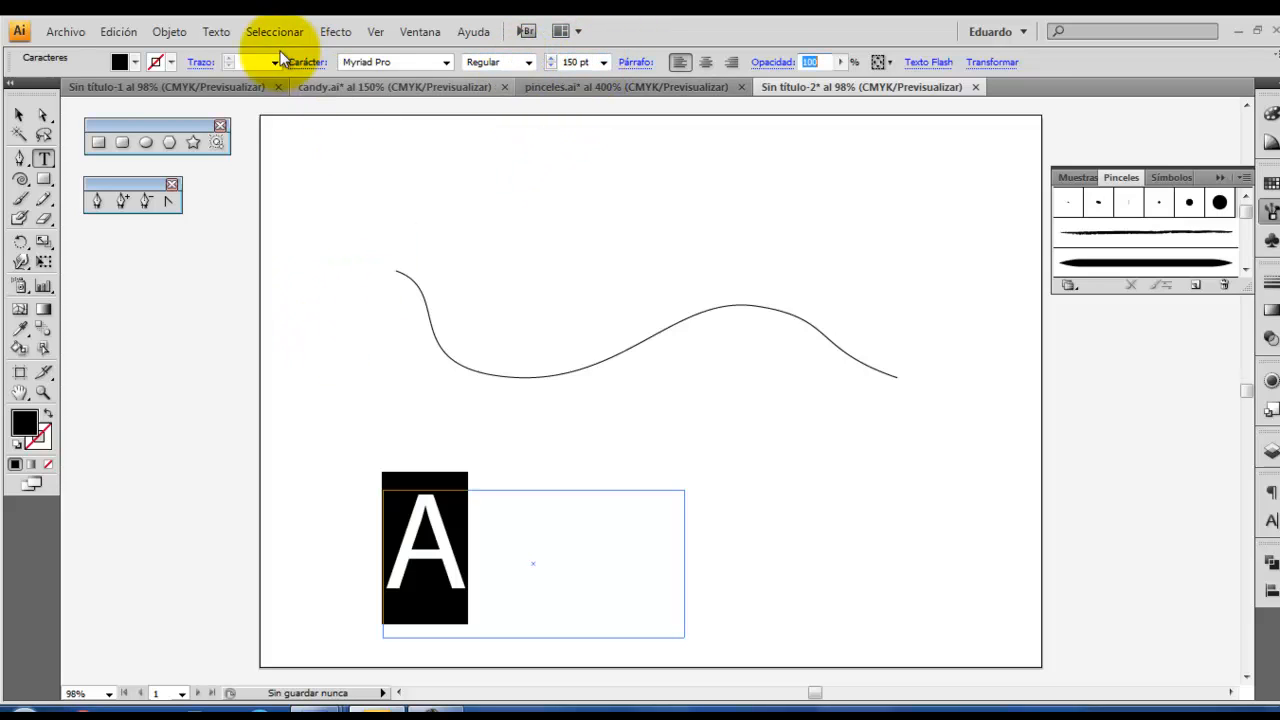
# Convert the letter A to outlines and stretch it to about 179 × 85 mm, with no fill and a 1 pt black stroke.
pyautogui.click(20, 116)
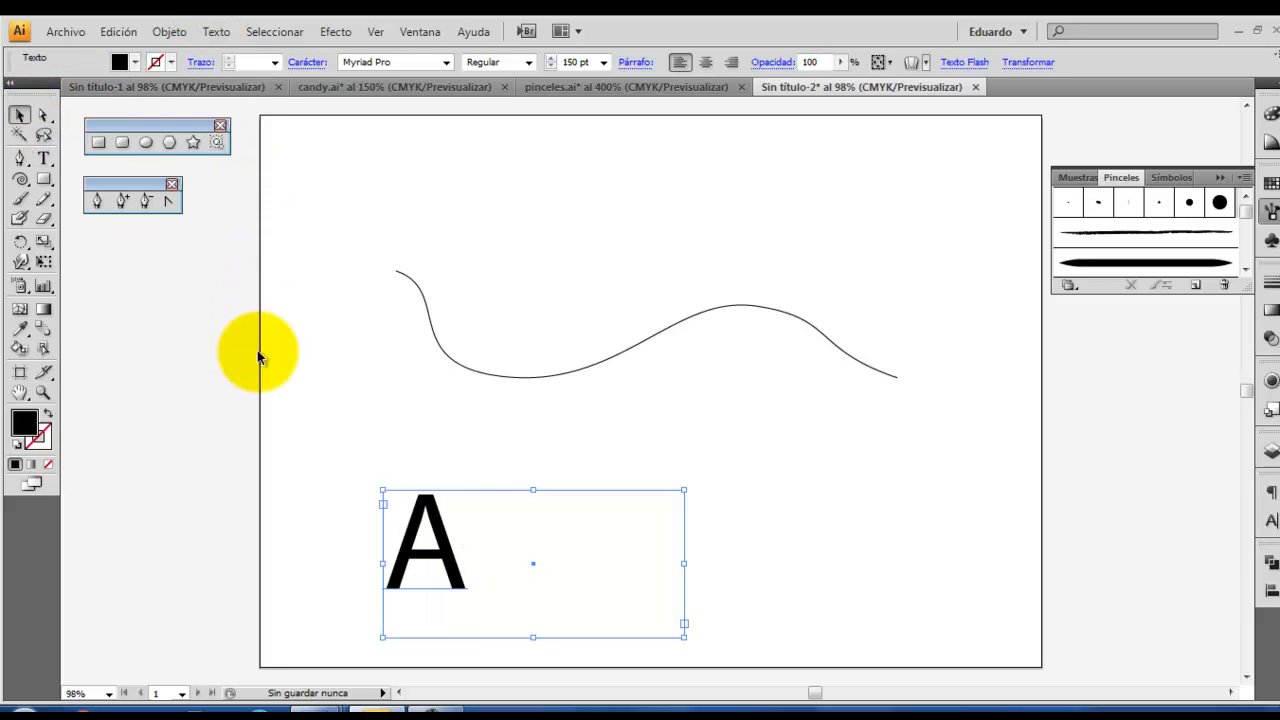
pyautogui.click(215, 31)
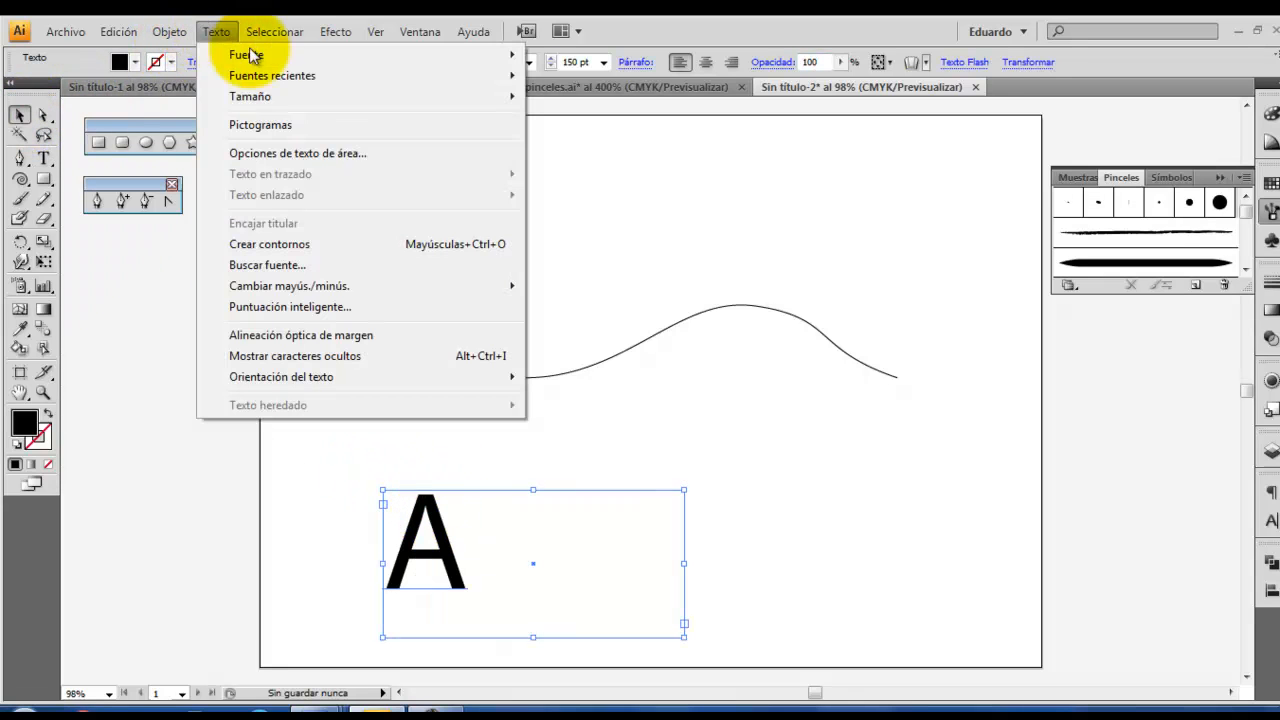
pyautogui.click(314, 247)
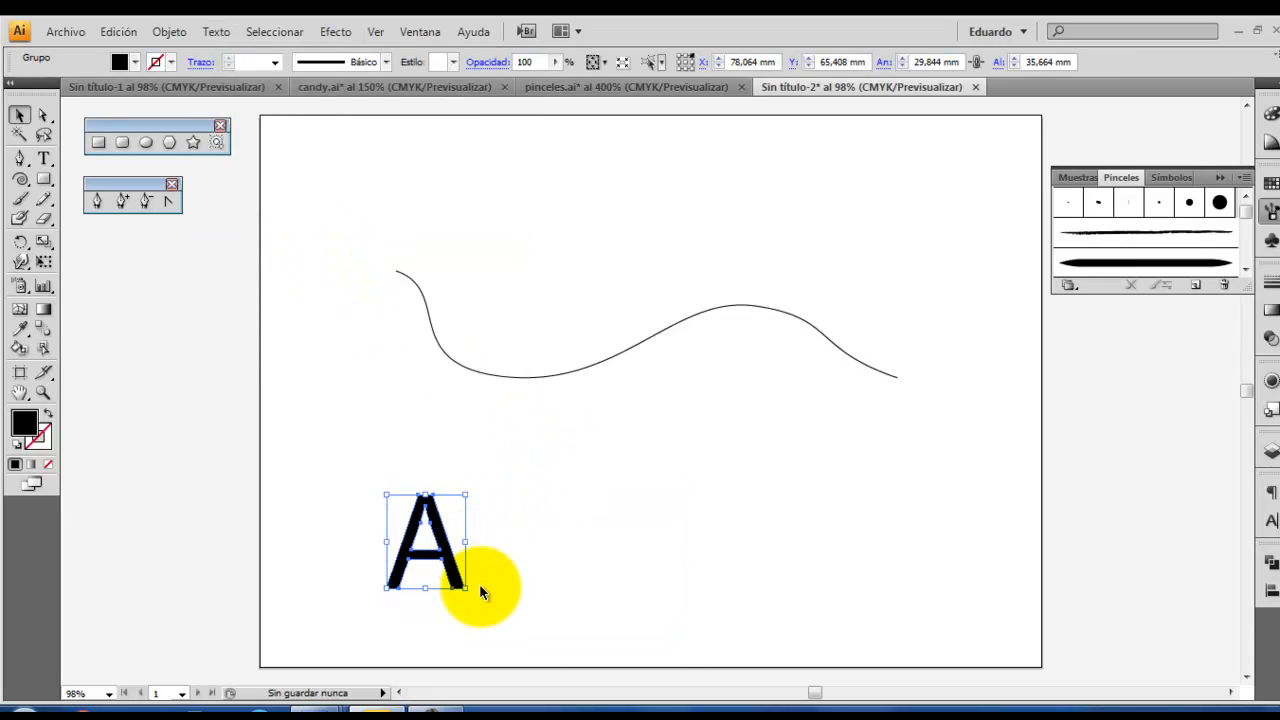
pyautogui.moveTo(465, 586); pyautogui.dragTo(857, 652)
pyautogui.moveTo(621, 494); pyautogui.dragTo(621, 431)
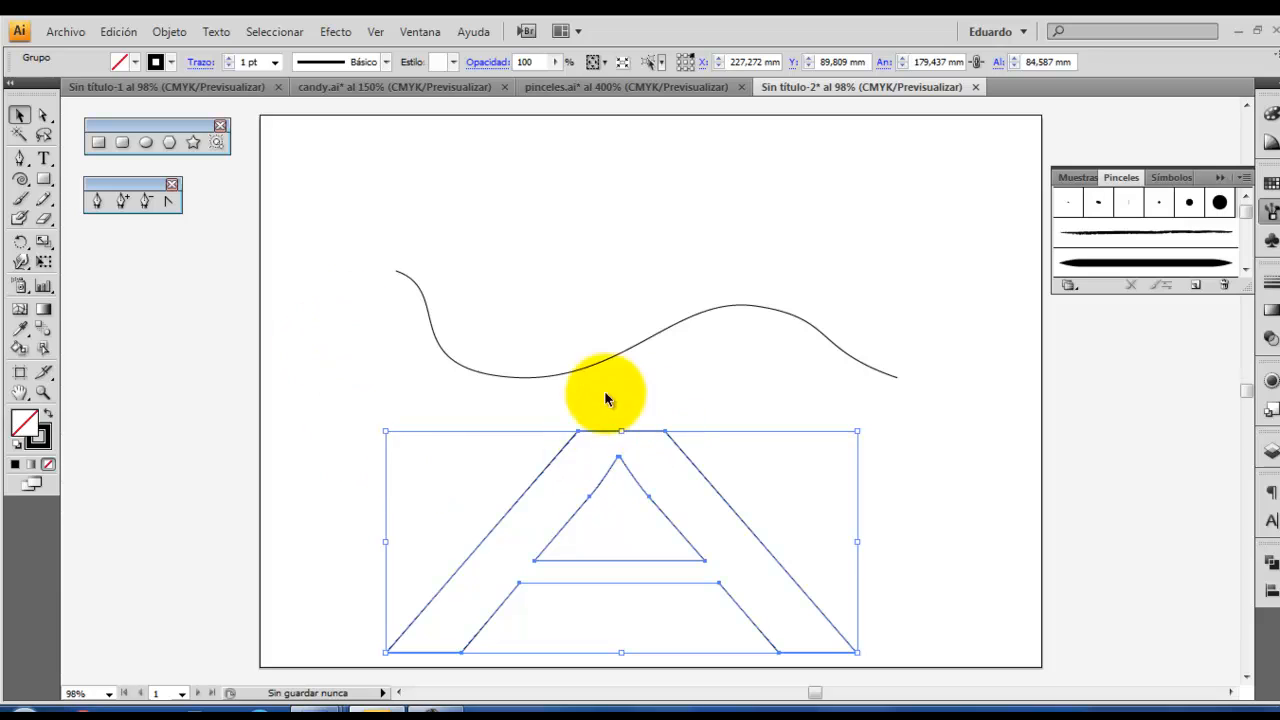
# Apply the 2 pt. Ovalado calligraphic brush to the wavy path.
pyautogui.click(584, 368)
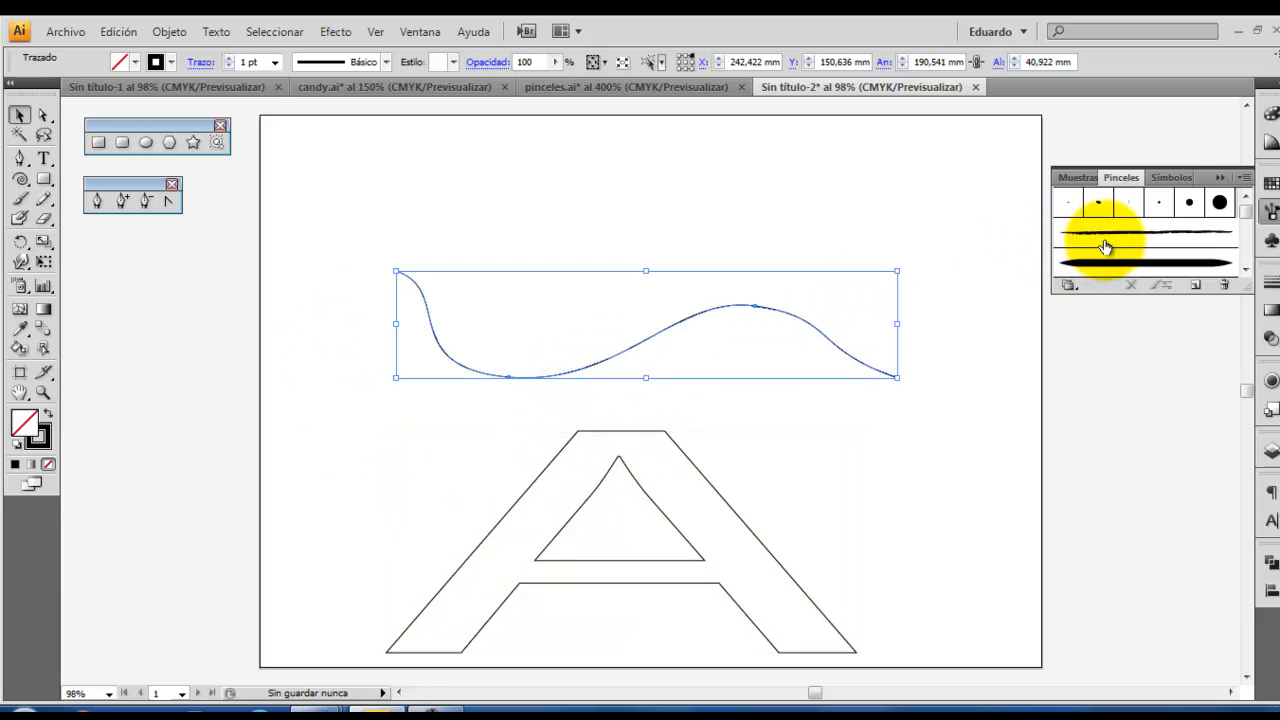
pyautogui.click(1271, 214)
pyautogui.click(1270, 213)
pyautogui.click(1246, 270)
pyautogui.click(1246, 270)
pyautogui.moveTo(1248, 258); pyautogui.dragTo(1252, 208)
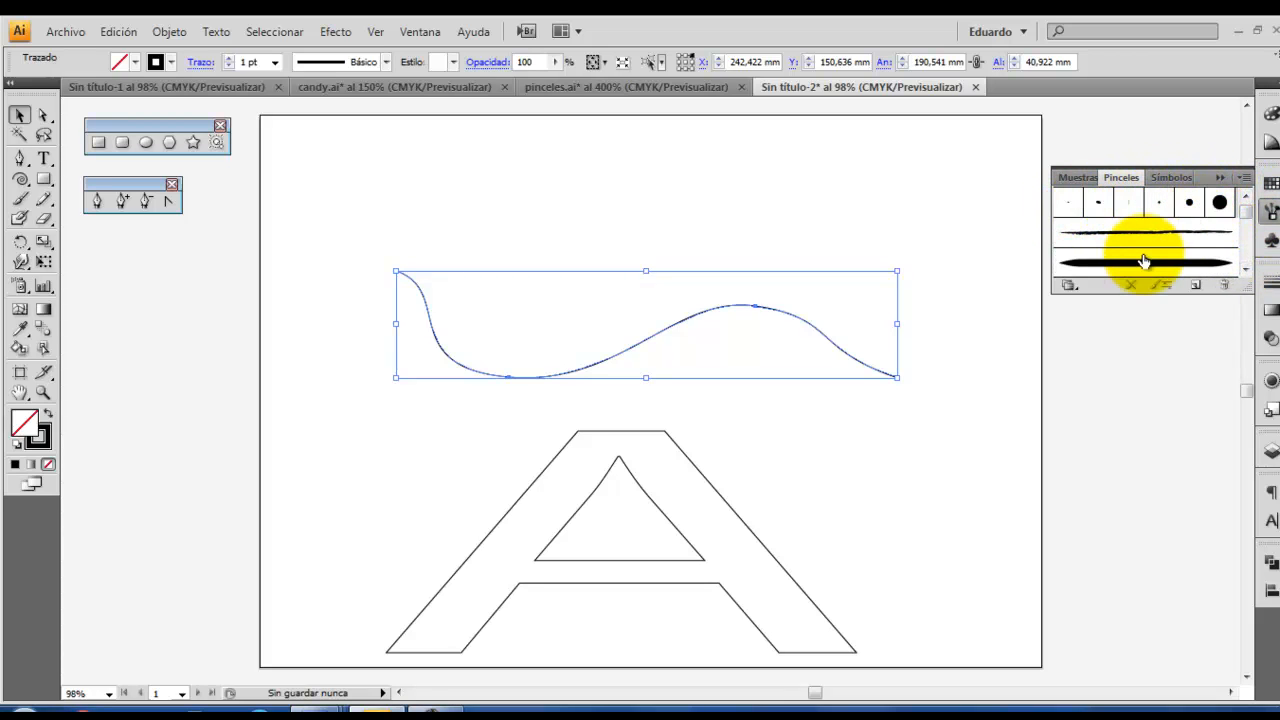
pyautogui.click(1076, 215)
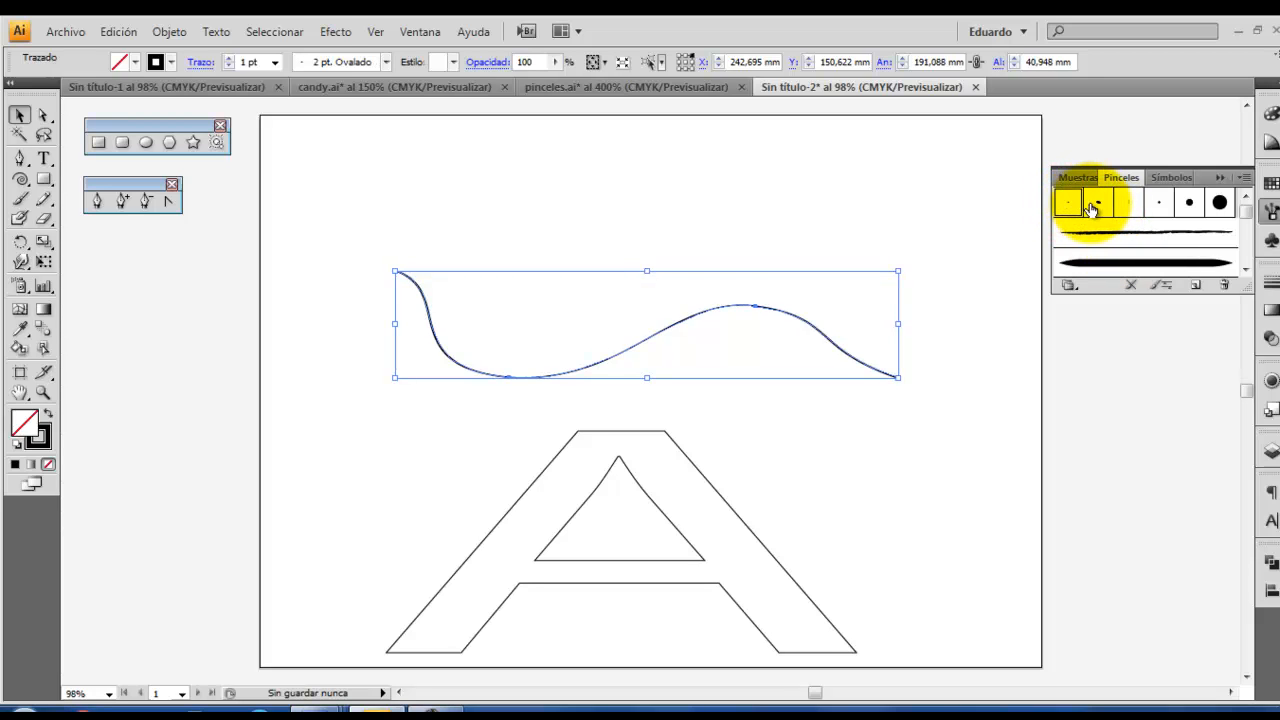
# Try other calligraphic brushes on the wavy path, including Plano 5 pt. and Redondo 15 pt., and return to 2 pt. Ovalado.
pyautogui.click(1125, 205)
pyautogui.click(1160, 205)
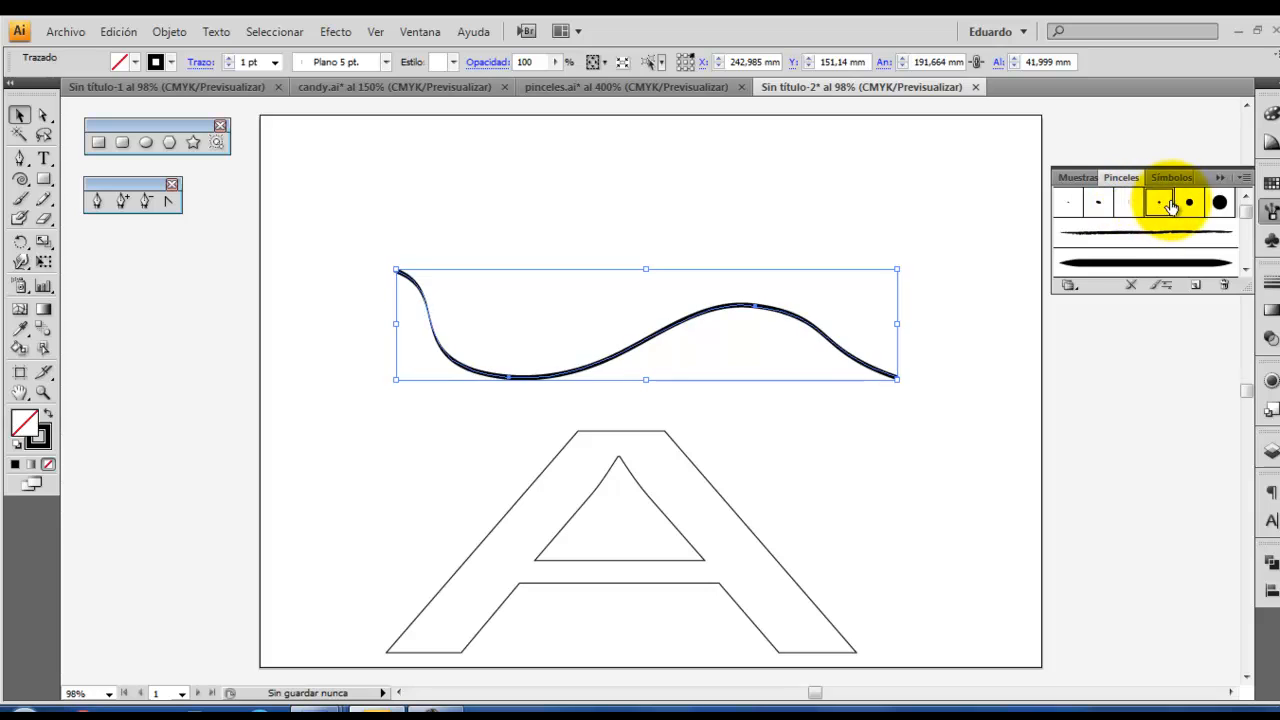
pyautogui.click(1188, 205)
pyautogui.click(1219, 203)
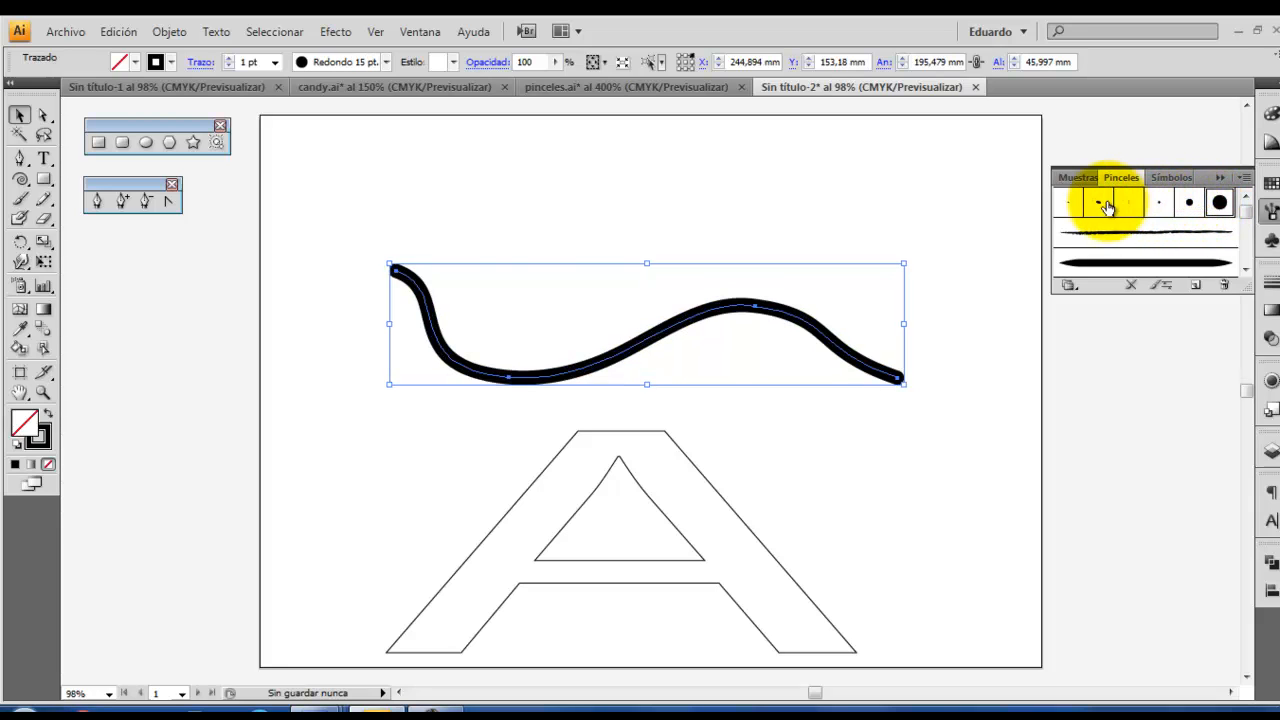
pyautogui.click(1072, 205)
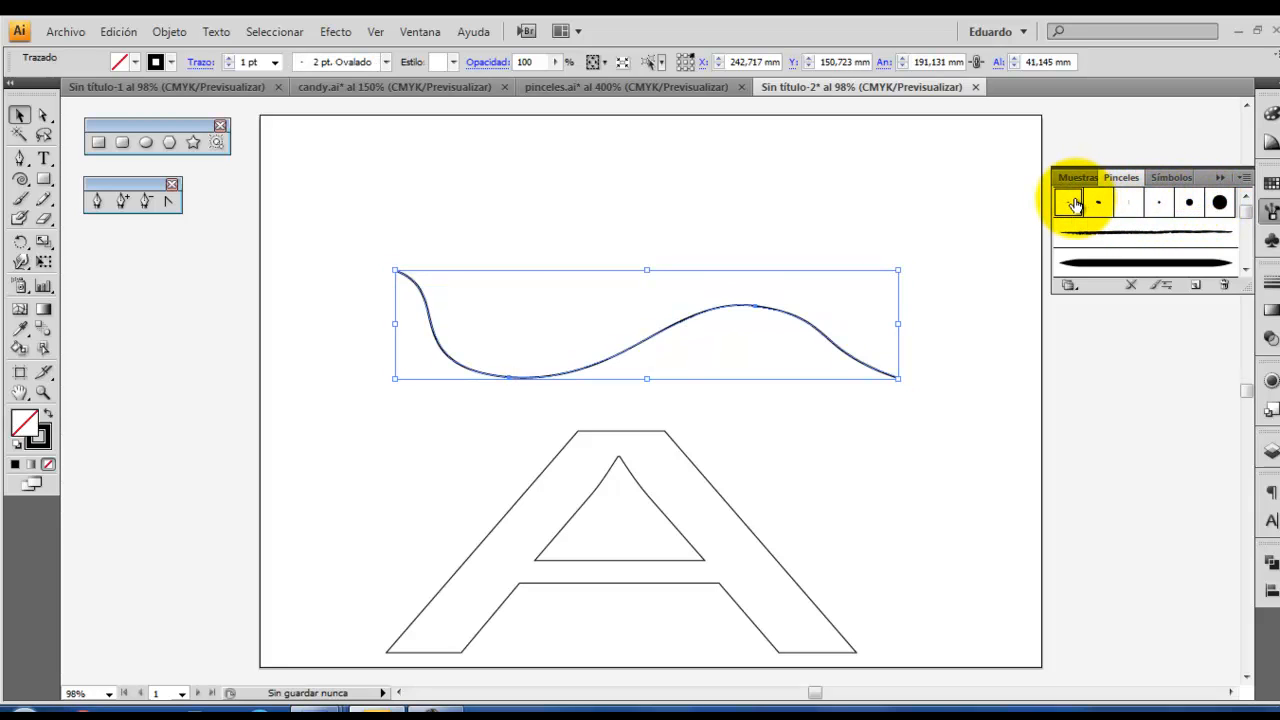
# Set the 2 pt. Ovalado brush to 28 pt diameter, -40° angle and 18% roundness, and apply the changes to existing strokes.
pyautogui.doubleClick(1072, 205)
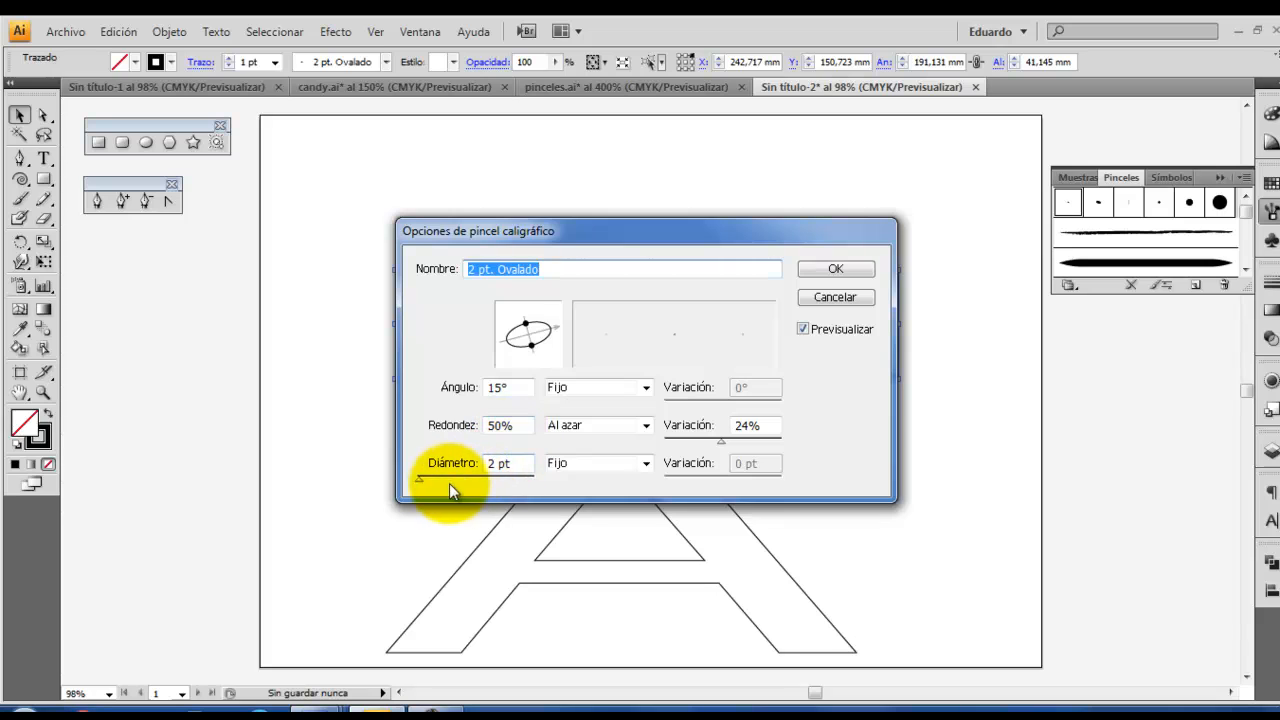
pyautogui.moveTo(419, 478); pyautogui.dragTo(433, 482)
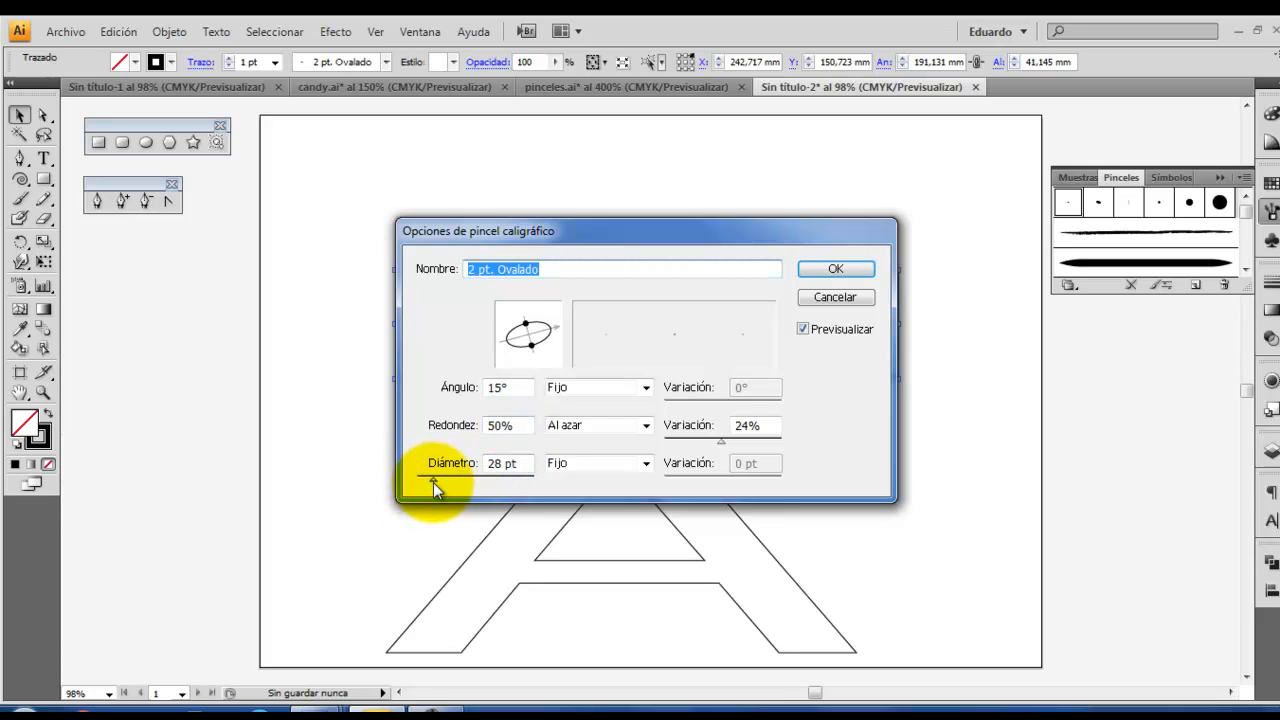
pyautogui.moveTo(680, 240)
pyautogui.mouseDown()
pyautogui.moveTo(395, 352)
pyautogui.moveTo(1279, 378)
pyautogui.moveTo(986, 40)
pyautogui.moveTo(994, 29)
pyautogui.mouseUp()
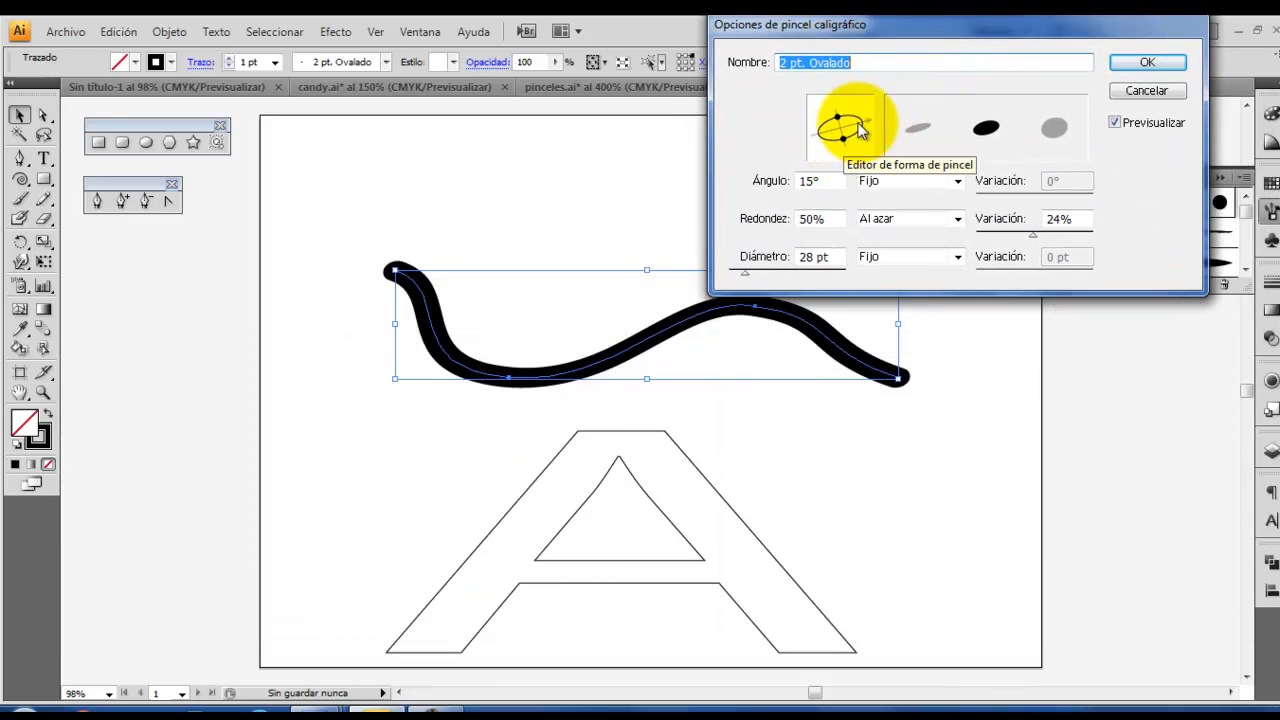
pyautogui.moveTo(870, 128); pyautogui.dragTo(859, 112)
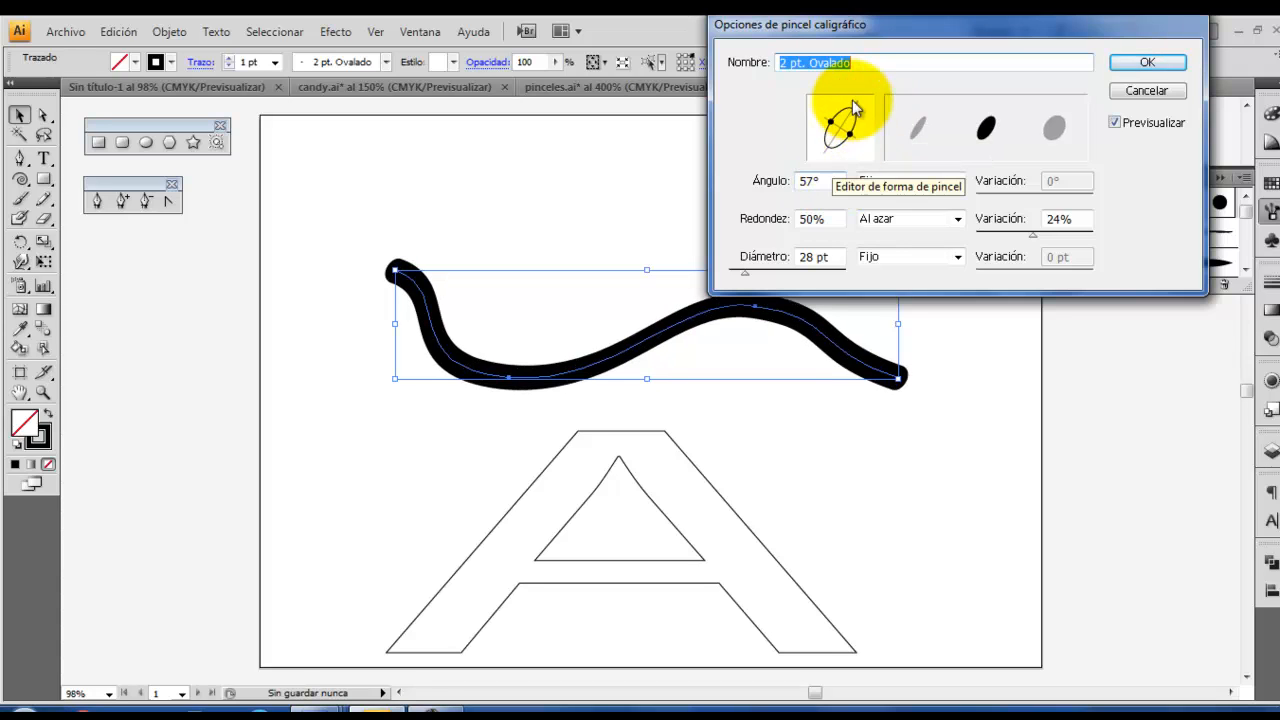
pyautogui.moveTo(848, 140); pyautogui.dragTo(849, 137)
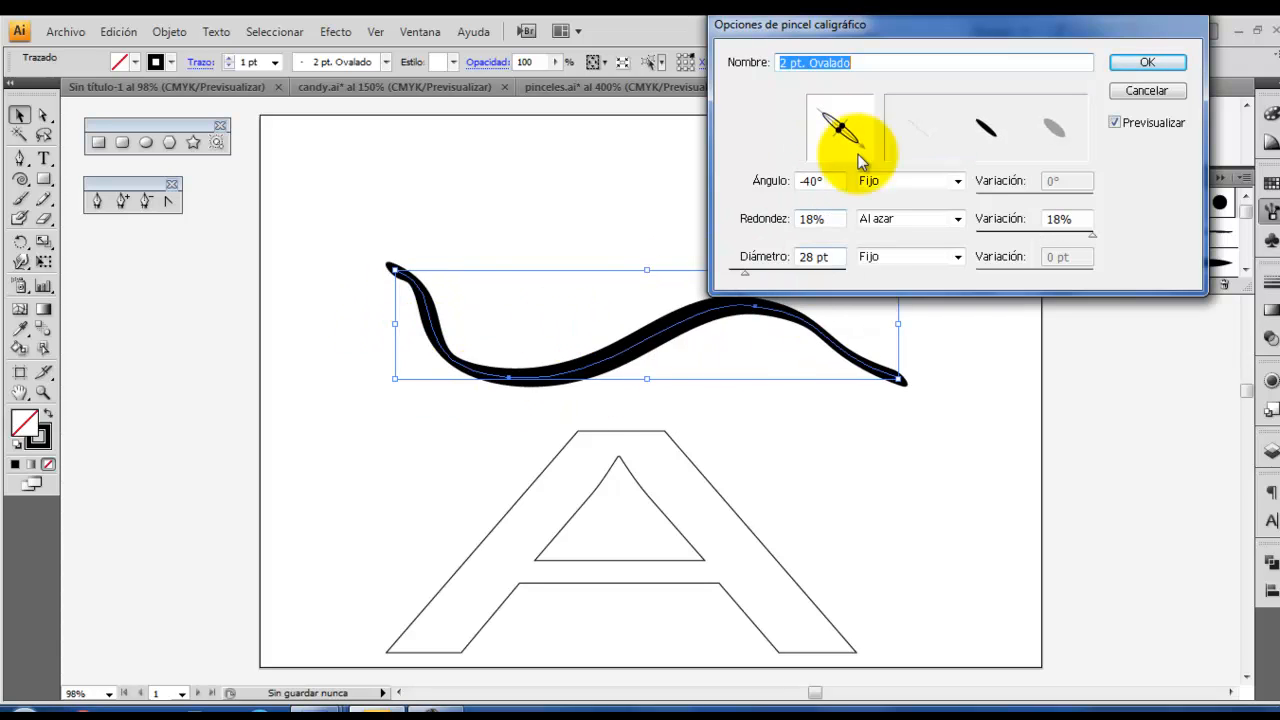
pyautogui.click(1147, 62)
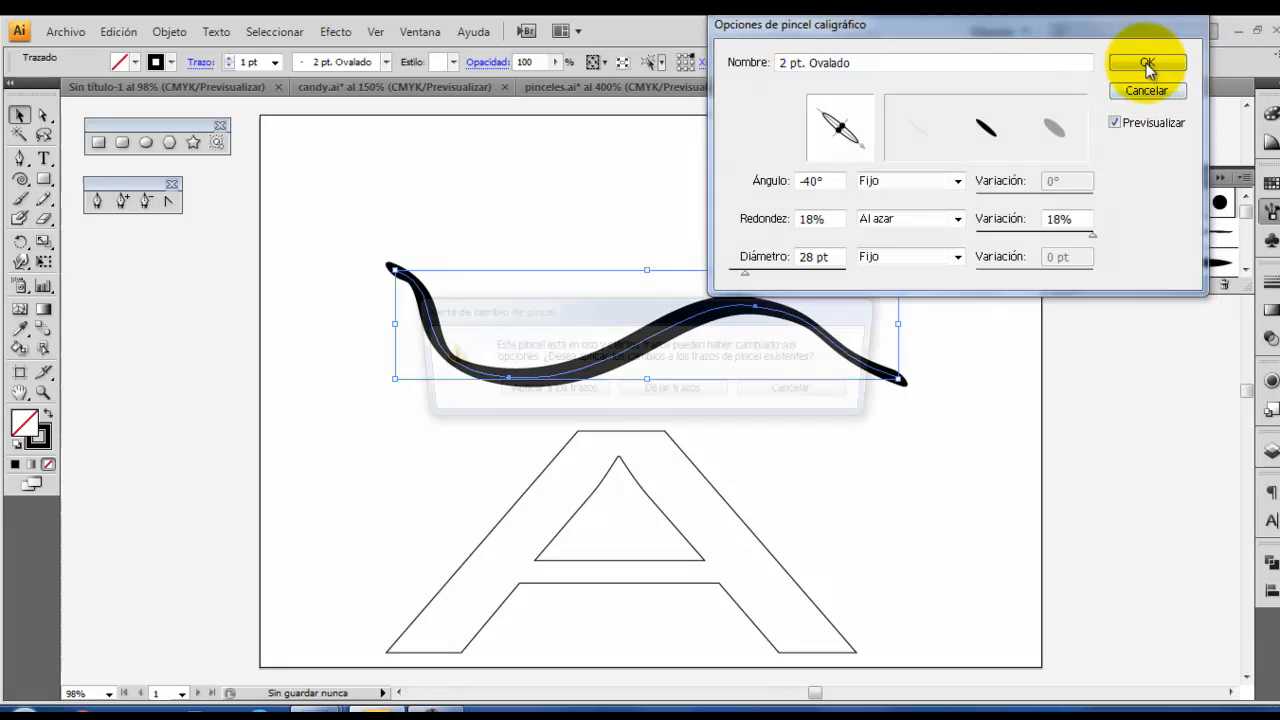
pyautogui.click(586, 391)
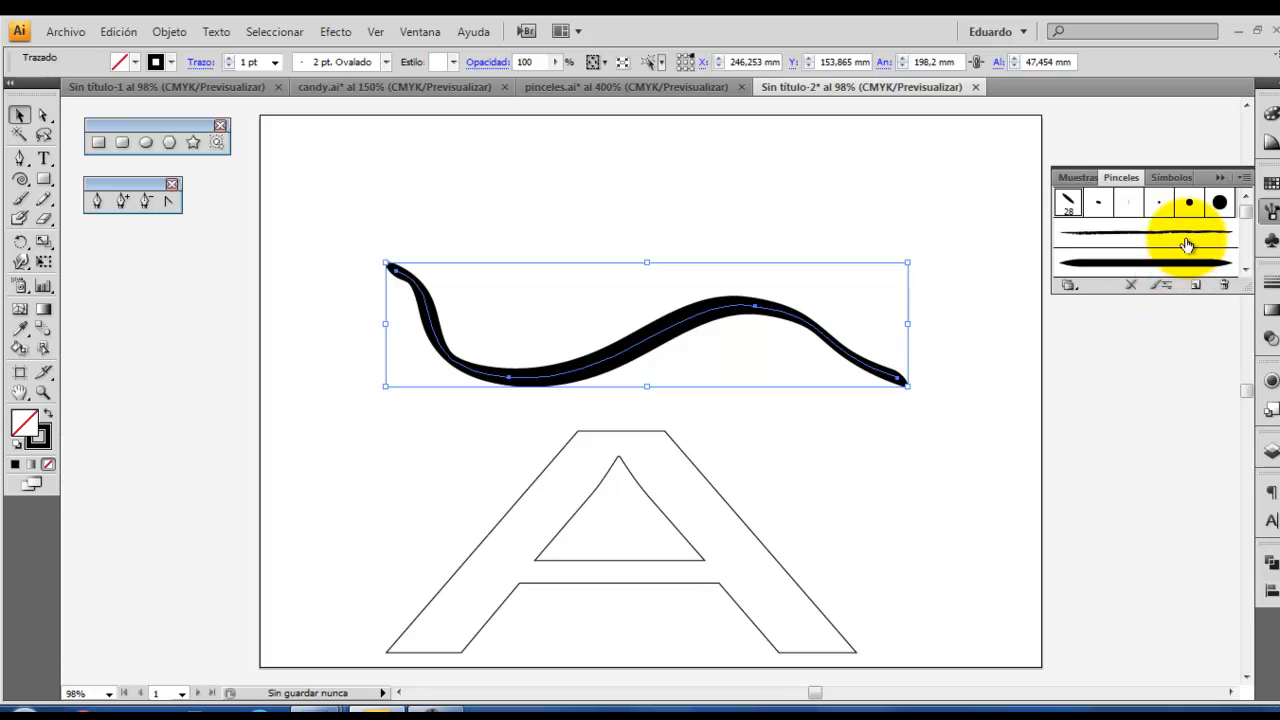
# Apply the Carboncillo art brush to the wavy path and set its direction to right-to-left, updating existing strokes.
pyautogui.click(1185, 236)
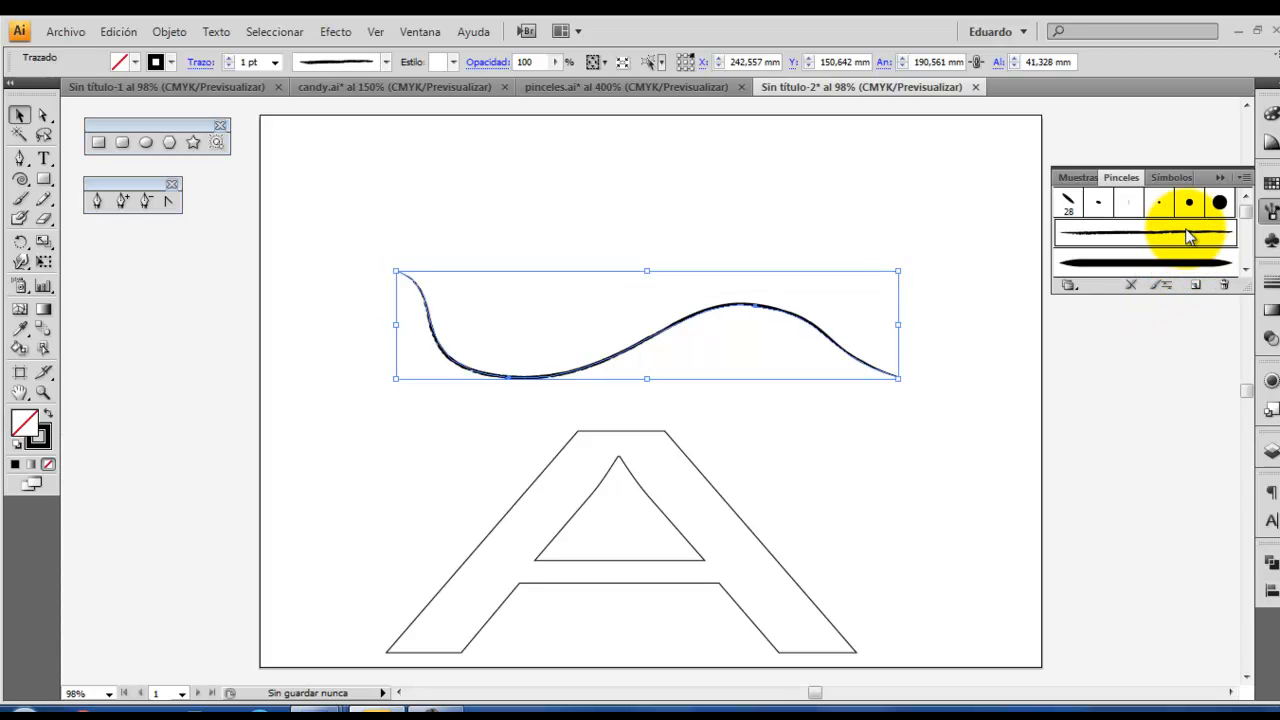
pyautogui.doubleClick(1185, 236)
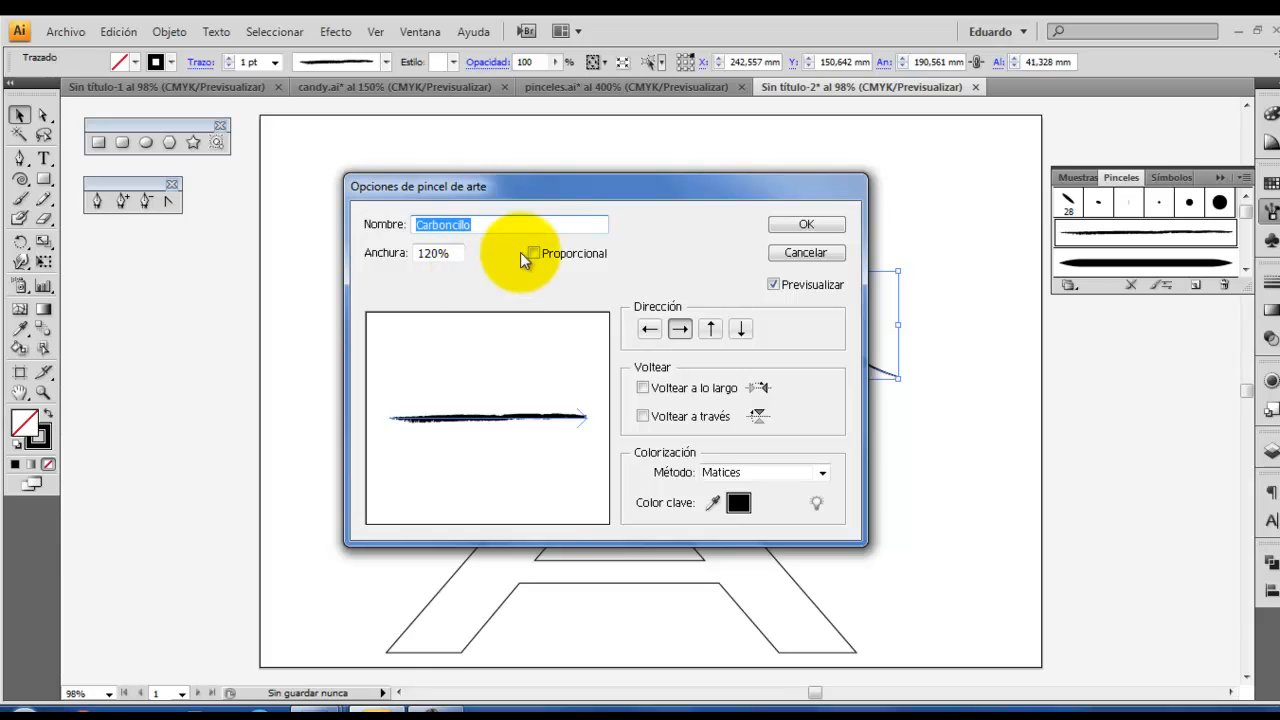
pyautogui.moveTo(543, 187)
pyautogui.mouseDown()
pyautogui.moveTo(680, 178)
pyautogui.moveTo(821, 139)
pyautogui.mouseUp()
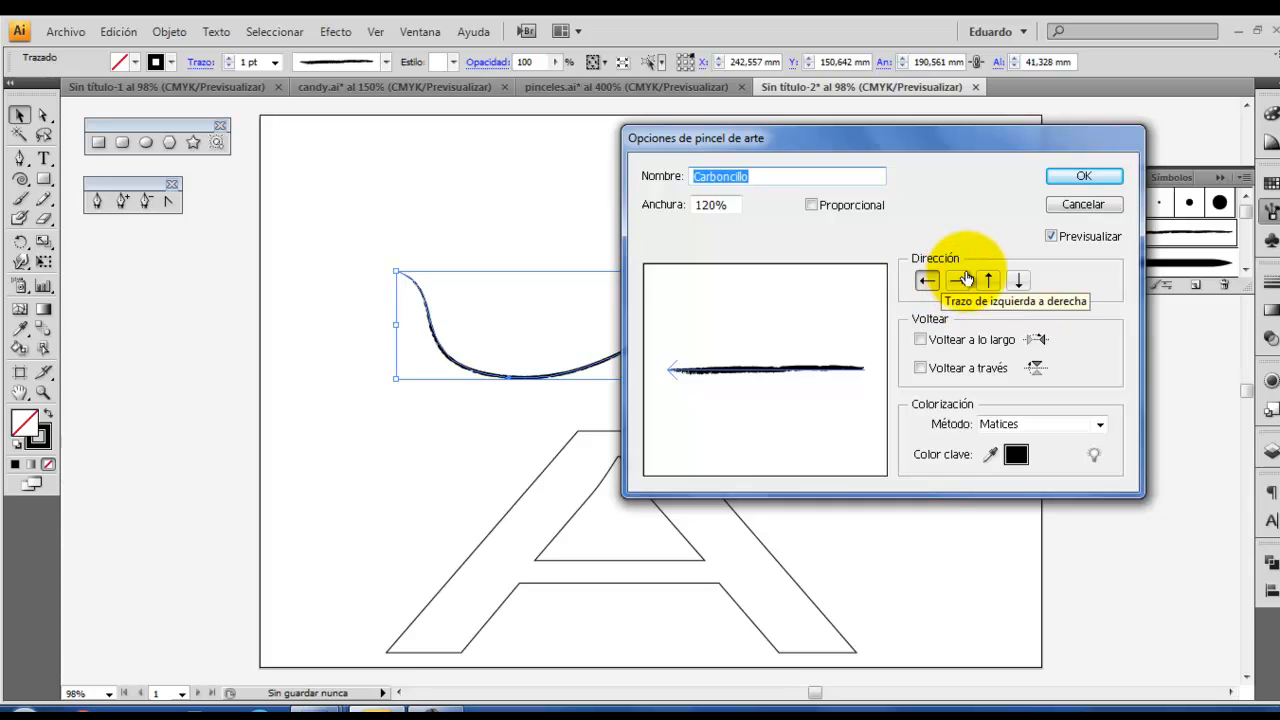
pyautogui.doubleClick(729, 203)
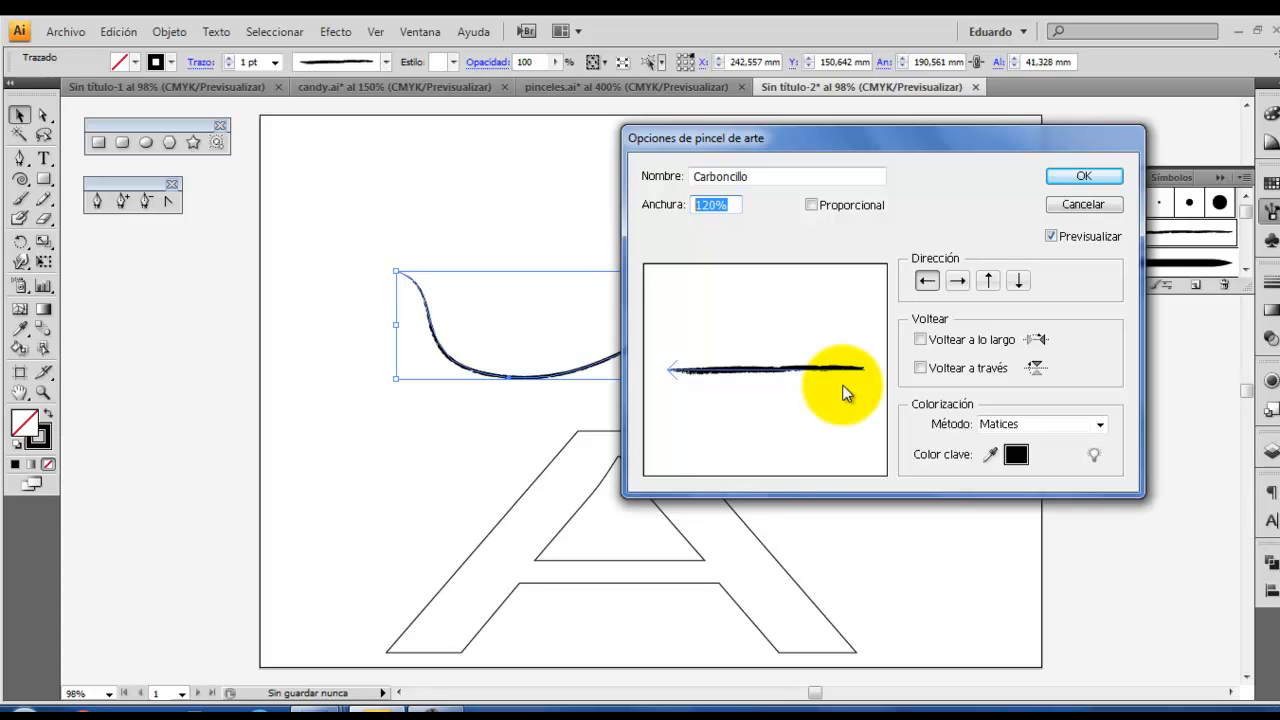
pyautogui.click(1082, 177)
pyautogui.click(596, 394)
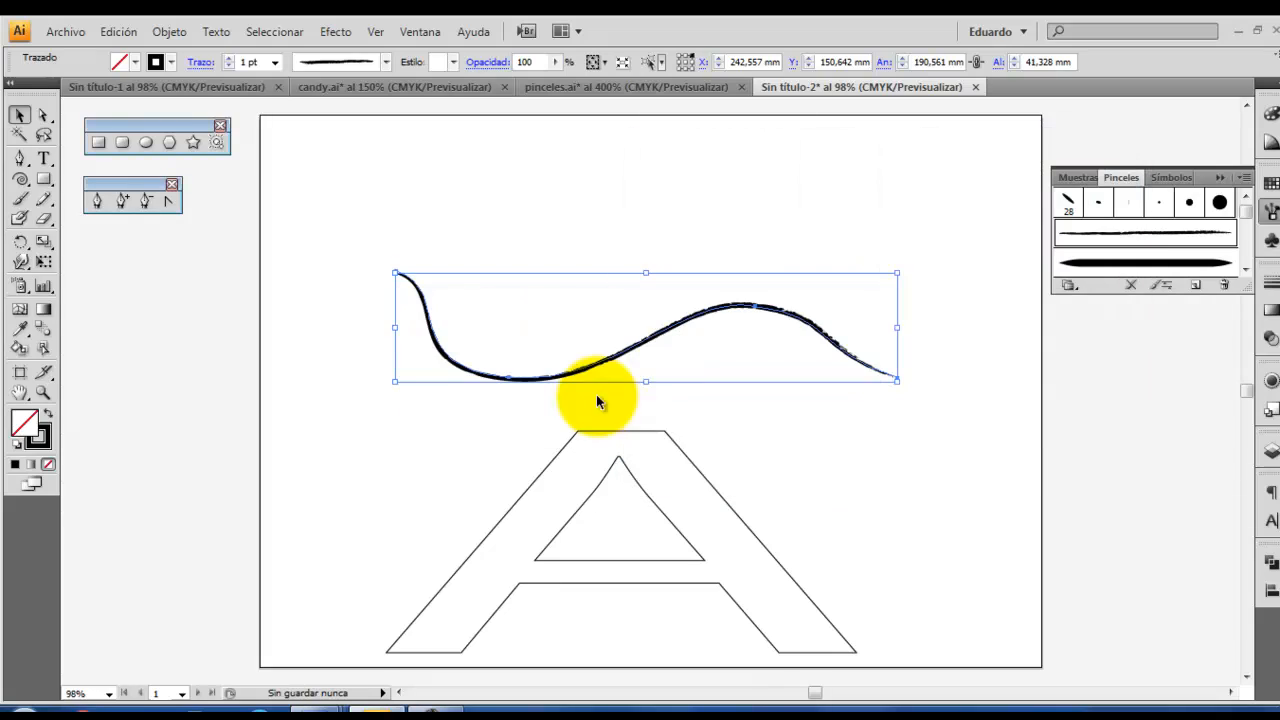
# Apply the Carboncillo art brush to the outlined letter A and deselect it.
pyautogui.click(682, 448)
pyautogui.click(1156, 240)
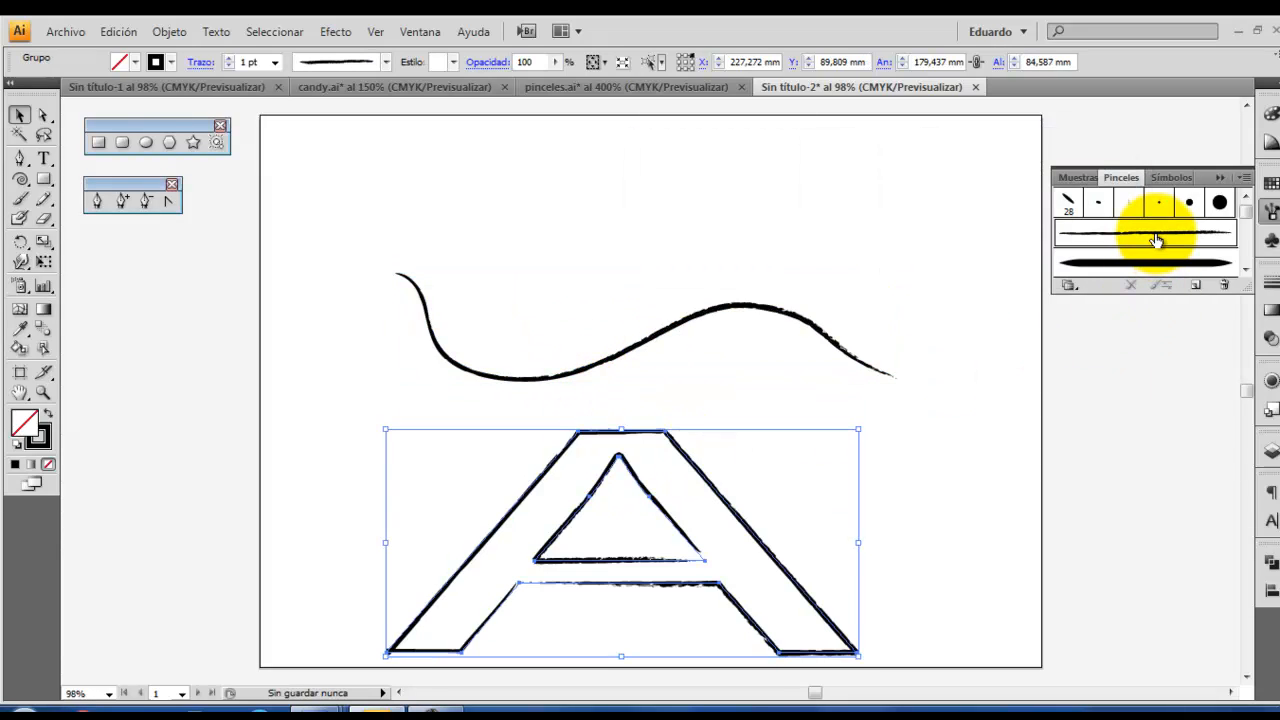
pyautogui.click(926, 484)
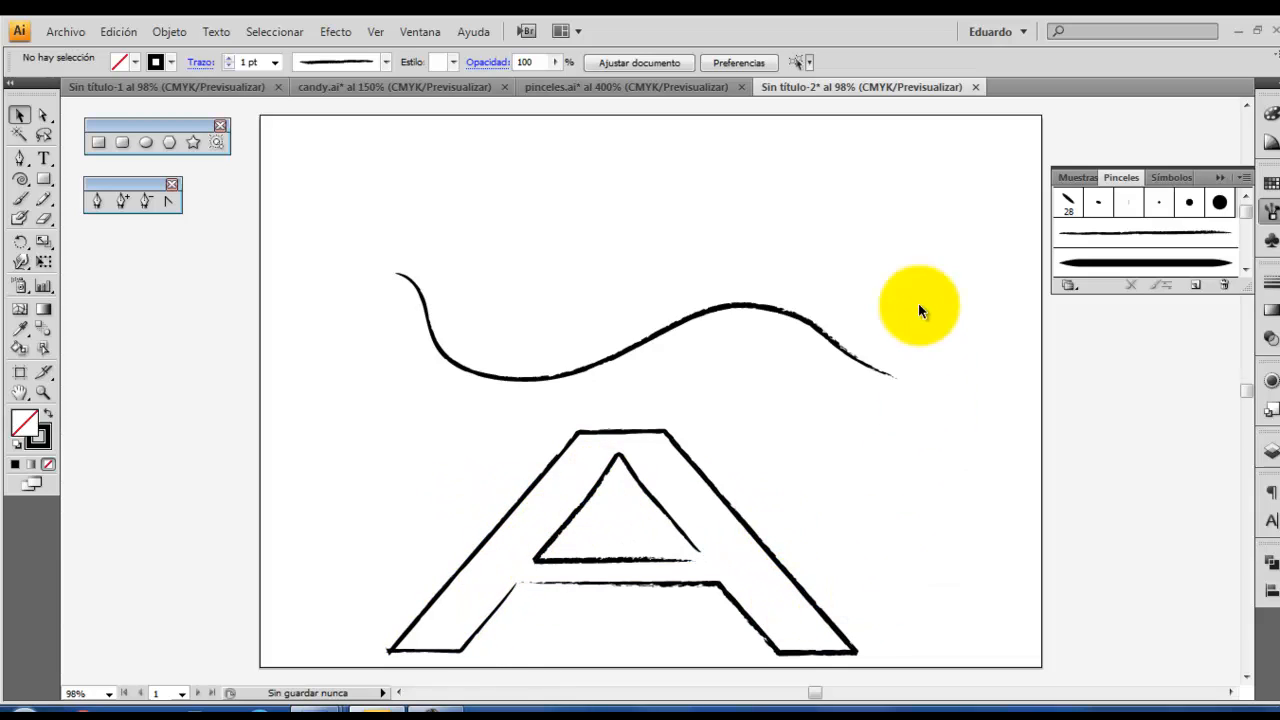
# Try the Trazo ahusado brush on the wavy path and replace it with the Radio floral art brush.
pyautogui.click(815, 333)
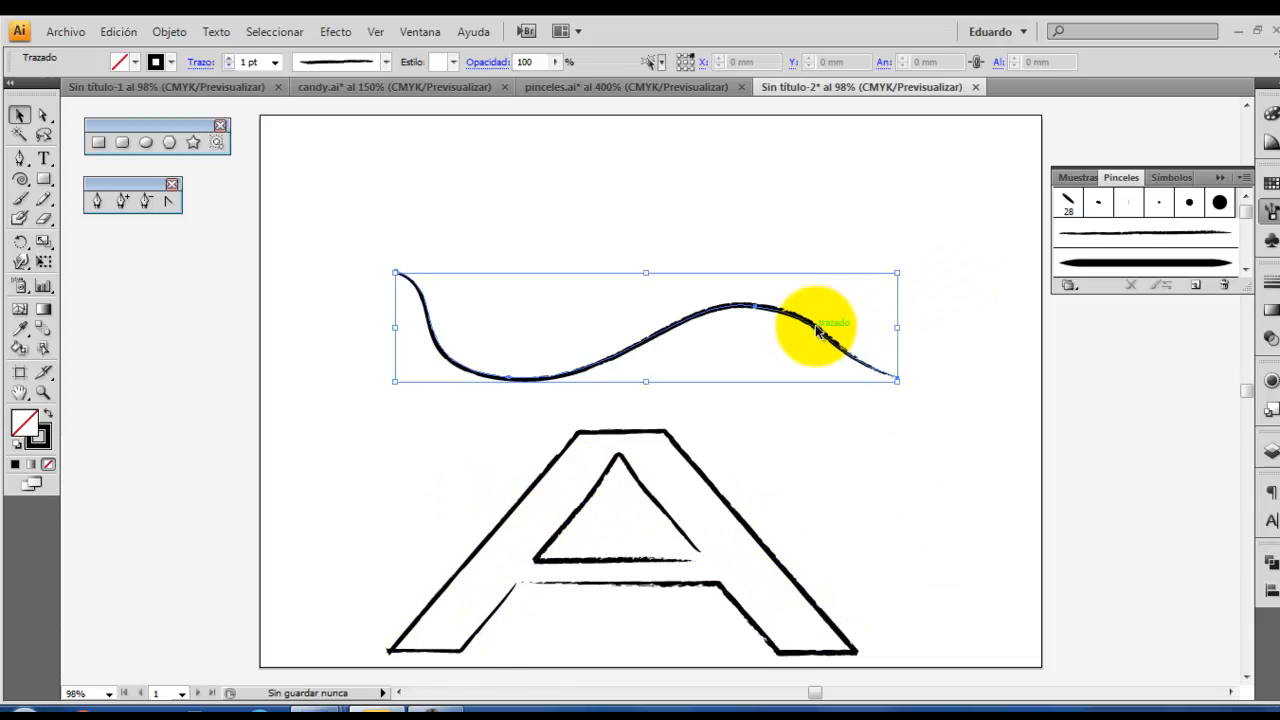
pyautogui.click(1186, 264)
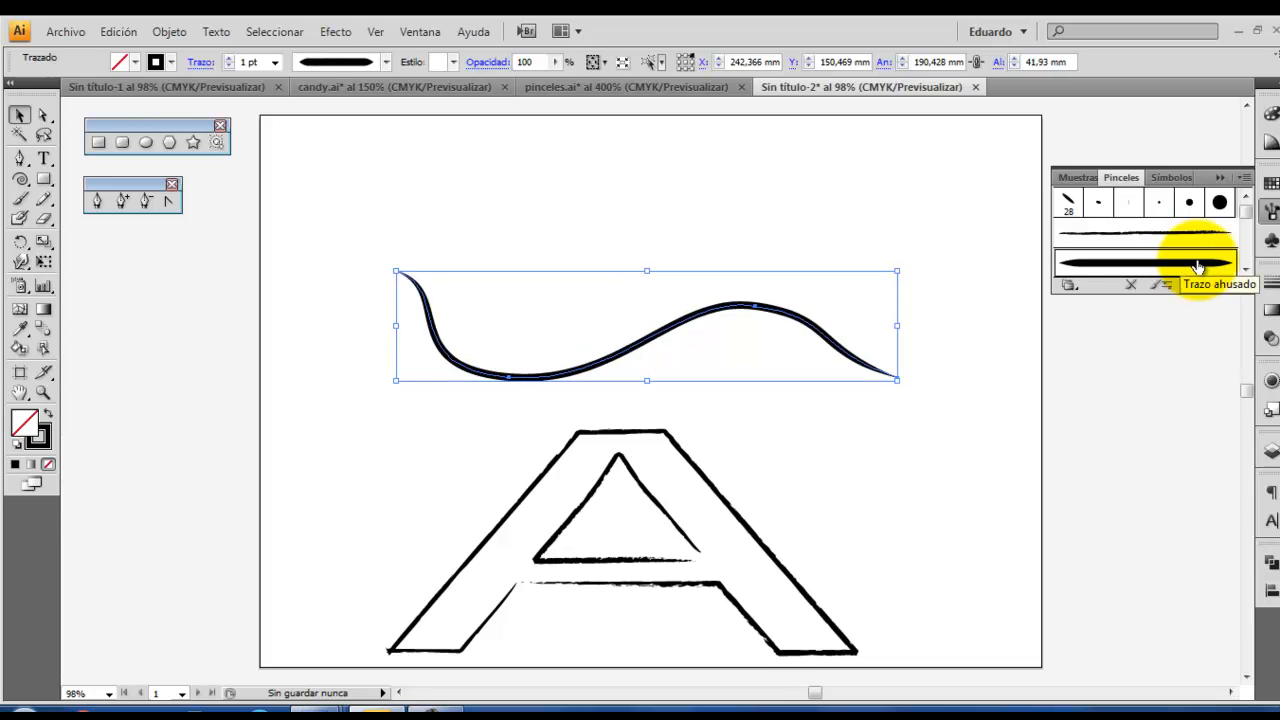
pyautogui.click(1247, 271)
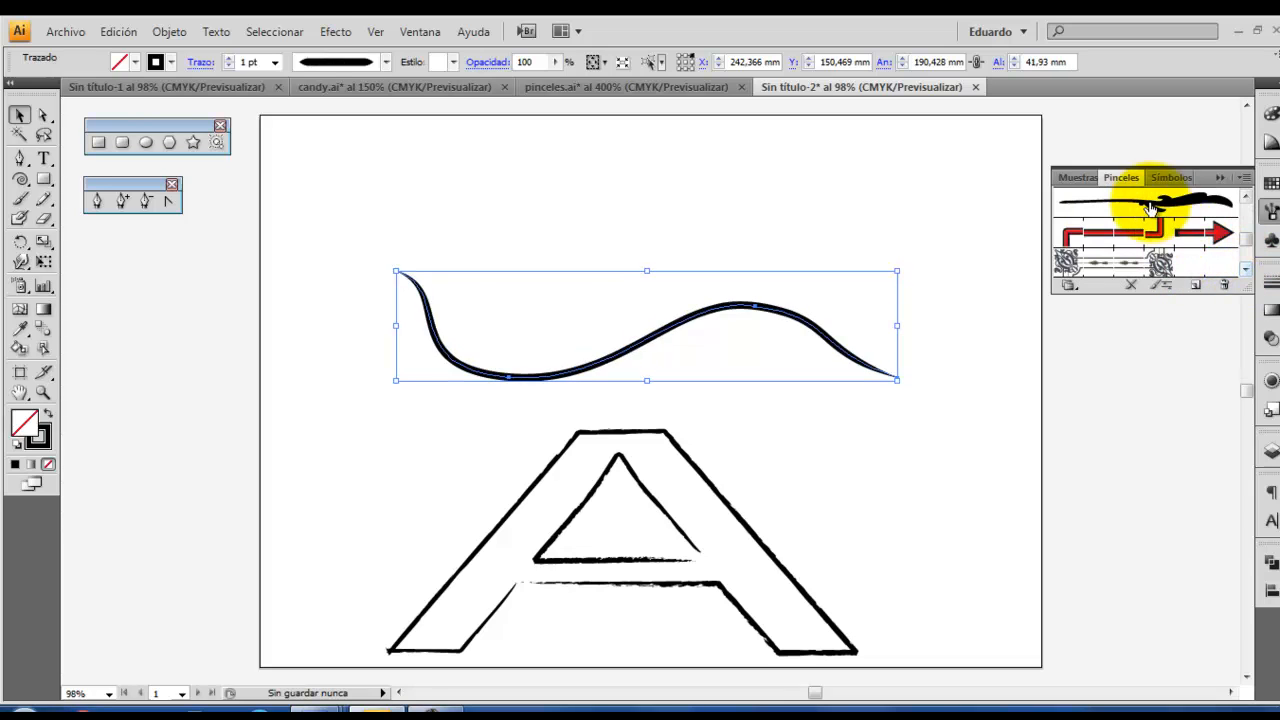
pyautogui.click(1193, 204)
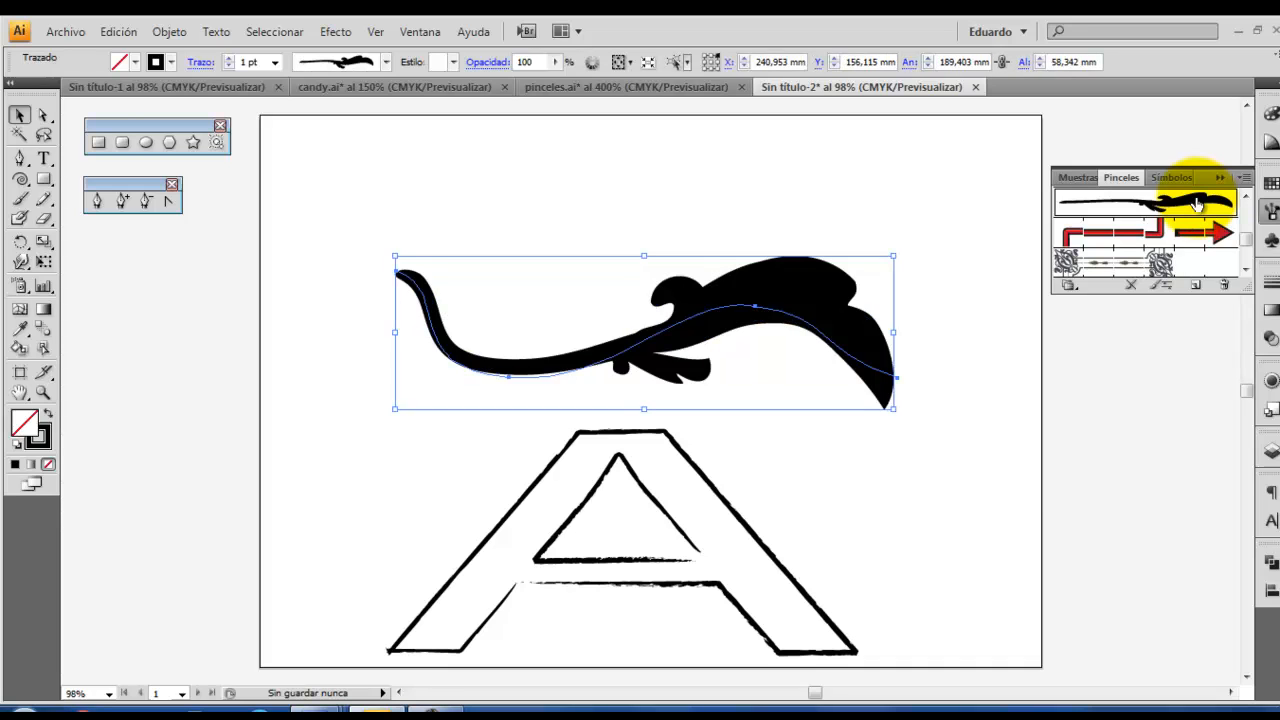
# Set the Radio floral art brush's width to 60%, apply the change to existing strokes and deselect the wavy path.
pyautogui.doubleClick(1197, 204)
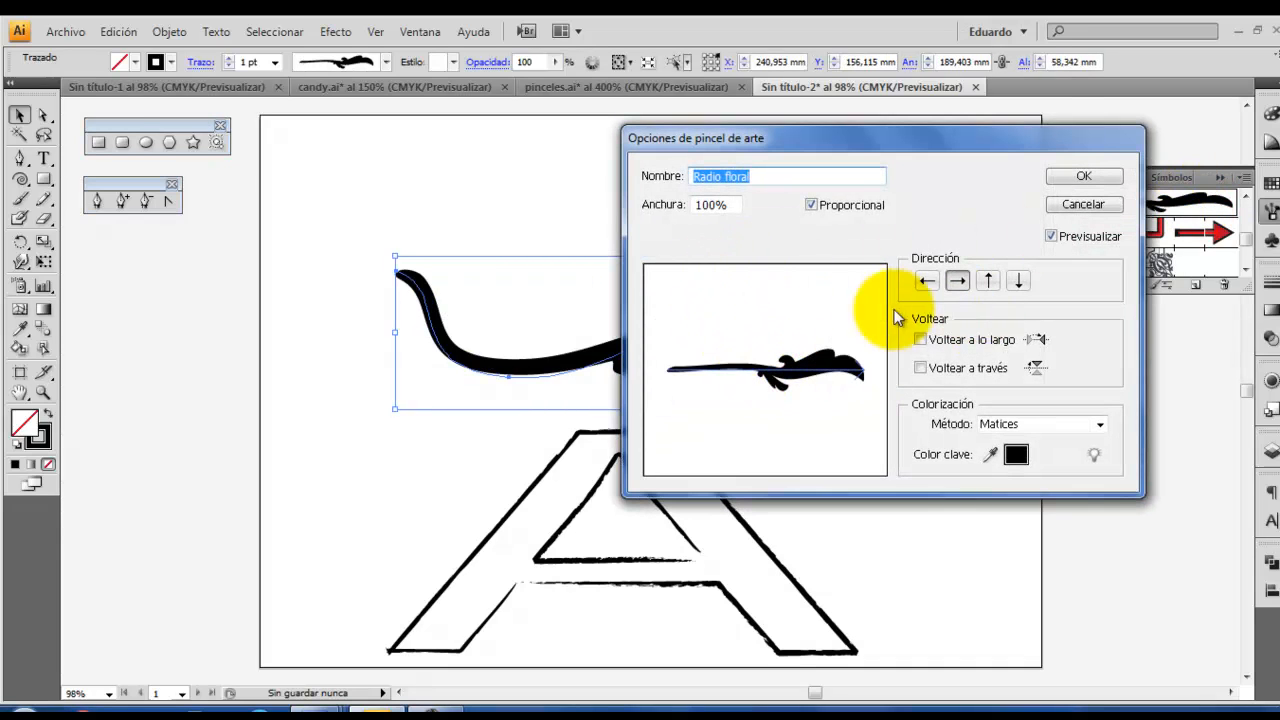
pyautogui.press('Tab')
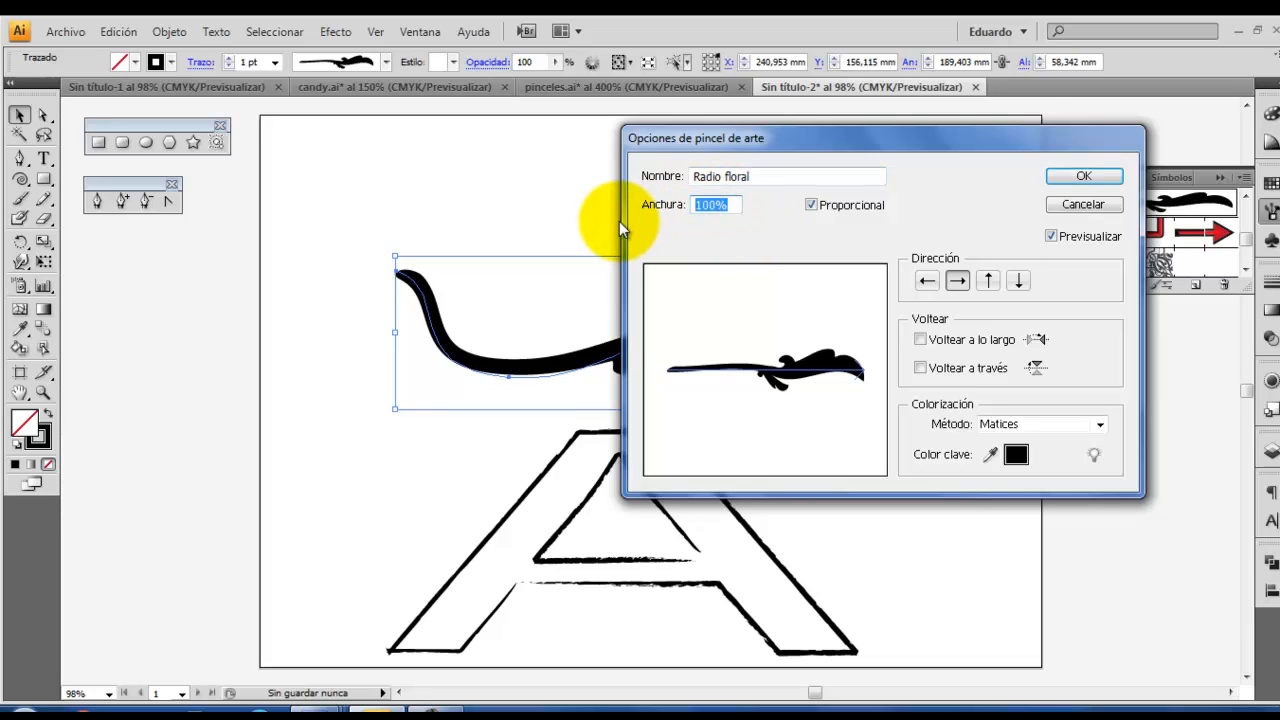
pyautogui.write('200')
pyautogui.press('BackSpace')
pyautogui.press('BackSpace')
pyautogui.press('BackSpace')
pyautogui.write('60')
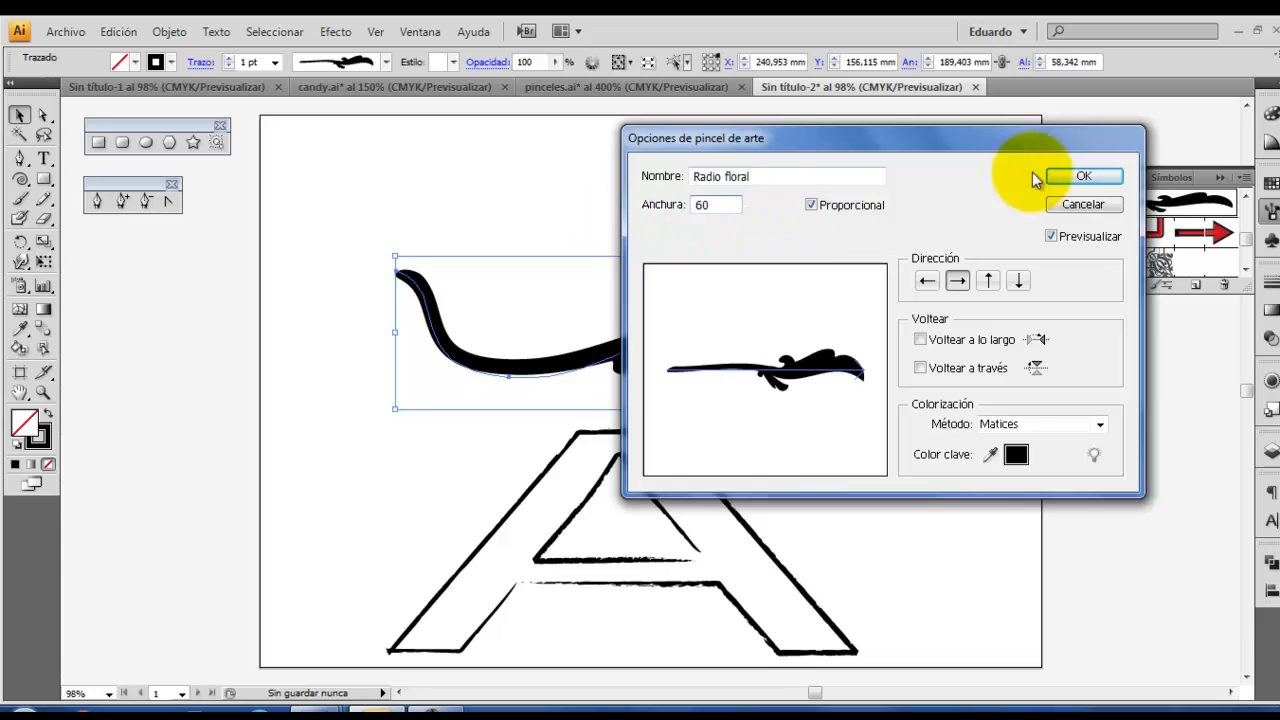
pyautogui.click(1081, 176)
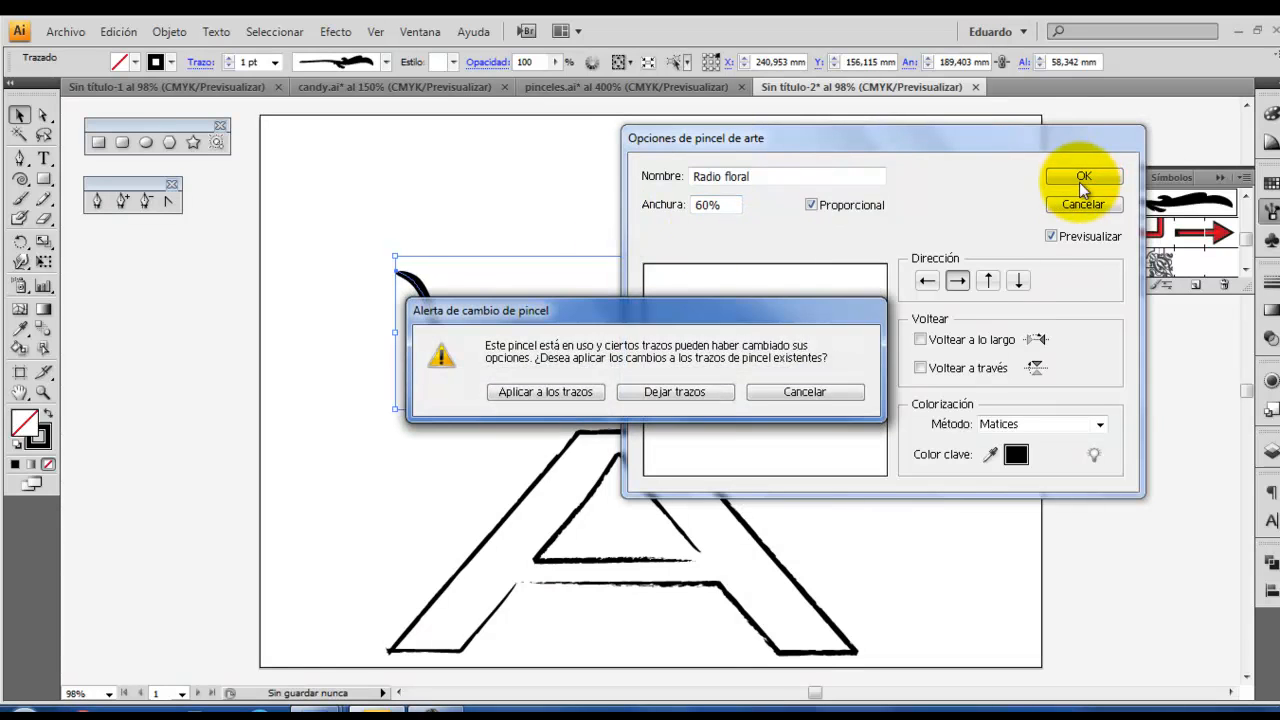
pyautogui.click(573, 395)
pyautogui.rightClick(573, 394)
pyautogui.click(871, 464)
pyautogui.click(716, 407)
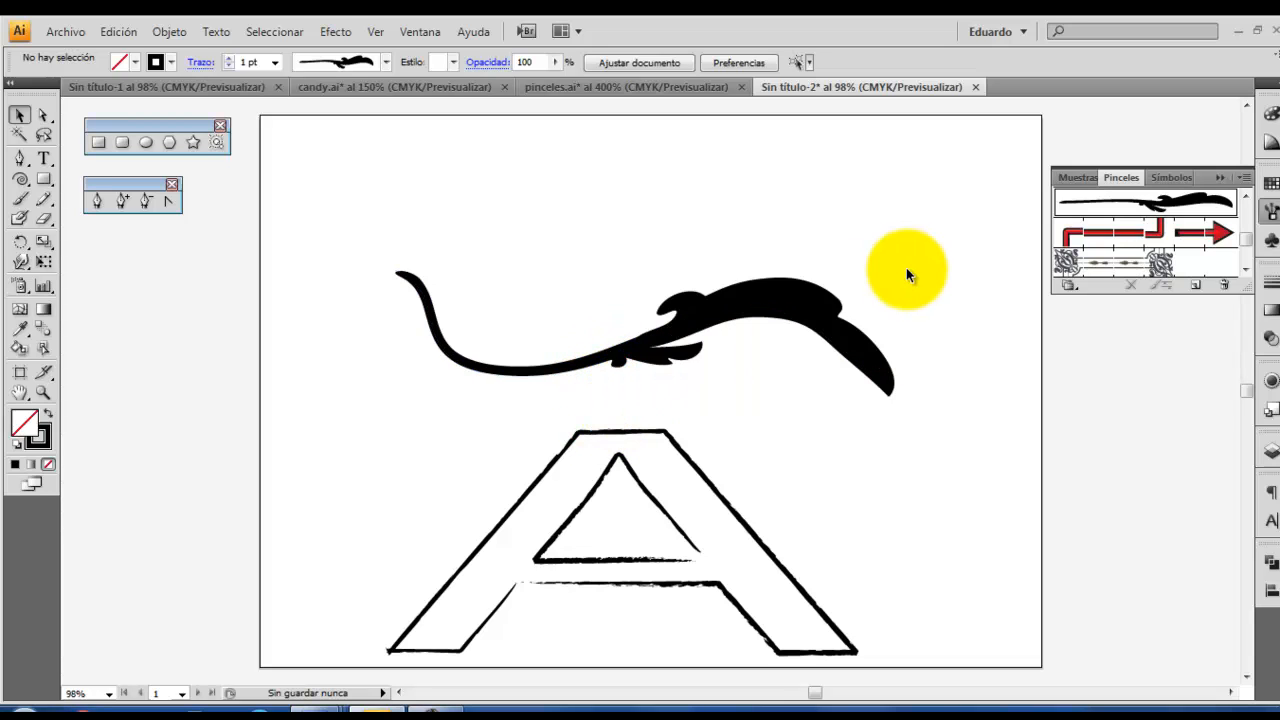
# Try the ornamental border pattern brush on the wavy path and replace it with the Pincel de flecha roja brush.
pyautogui.click(808, 297)
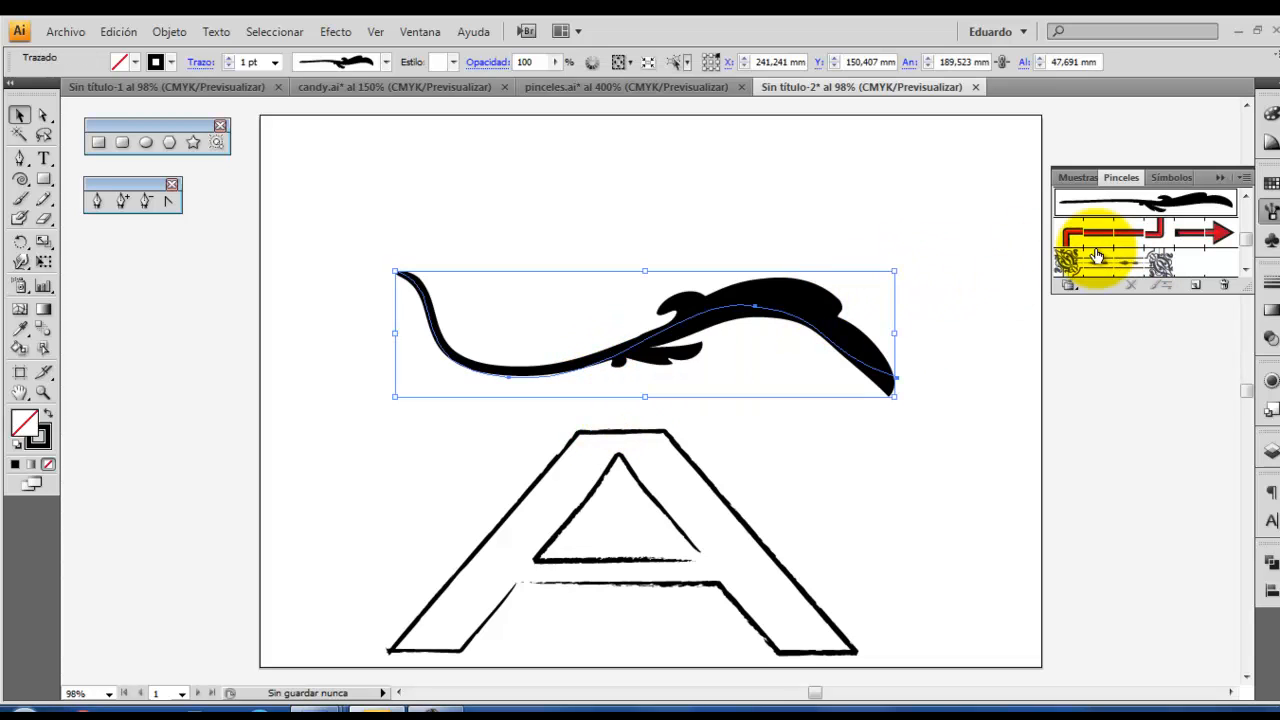
pyautogui.click(1105, 267)
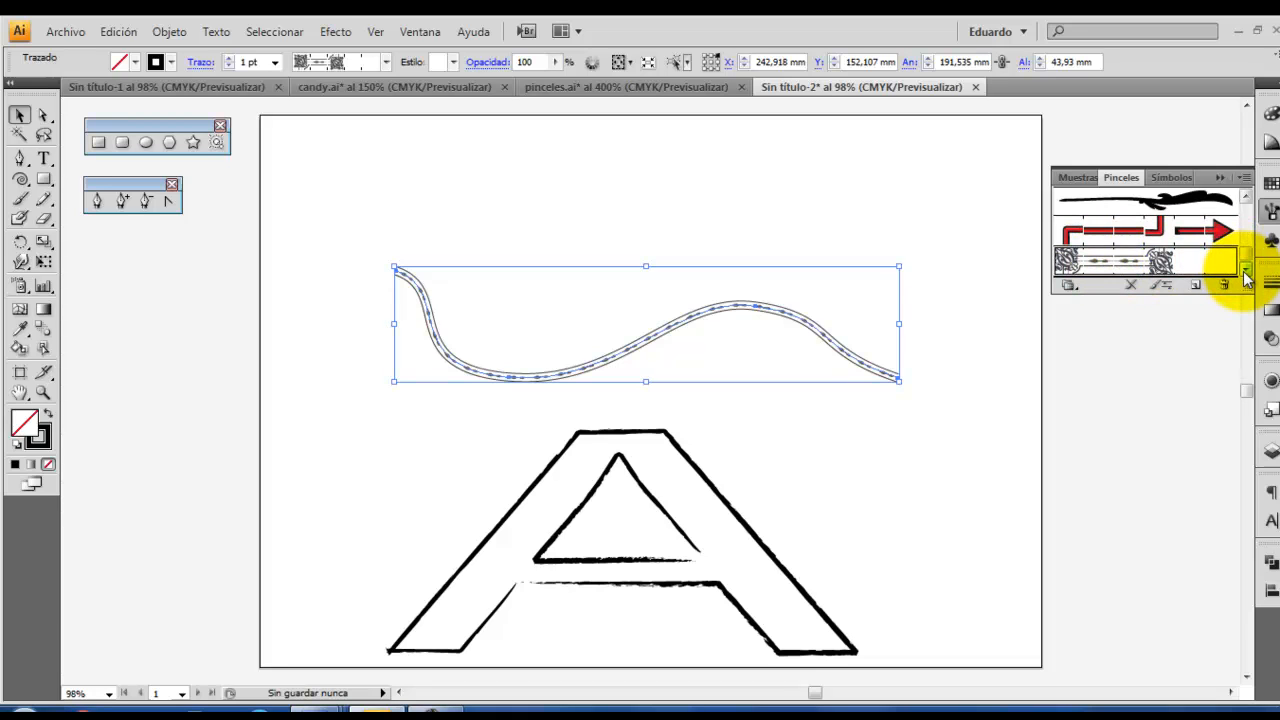
pyautogui.click(1208, 234)
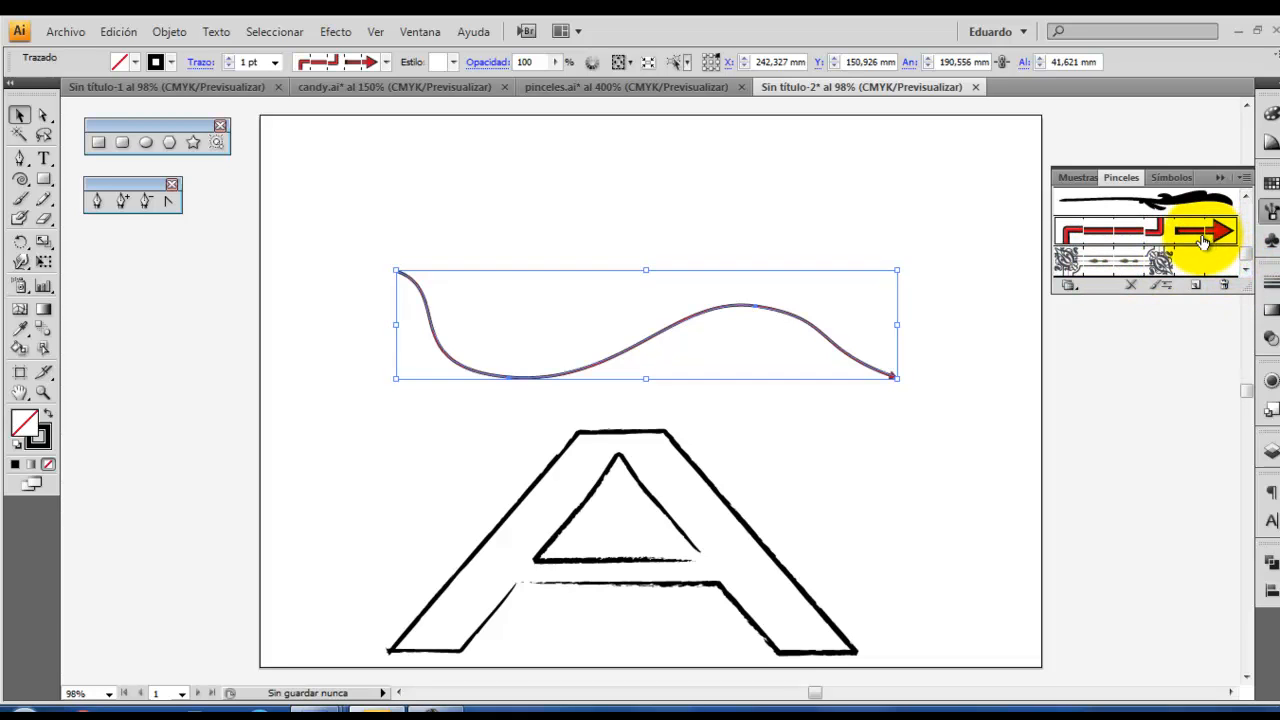
# Set the Pincel de flecha roja brush to 300% scale and 20% spacing, and apply the changes to existing strokes.
pyautogui.doubleClick(1145, 238)
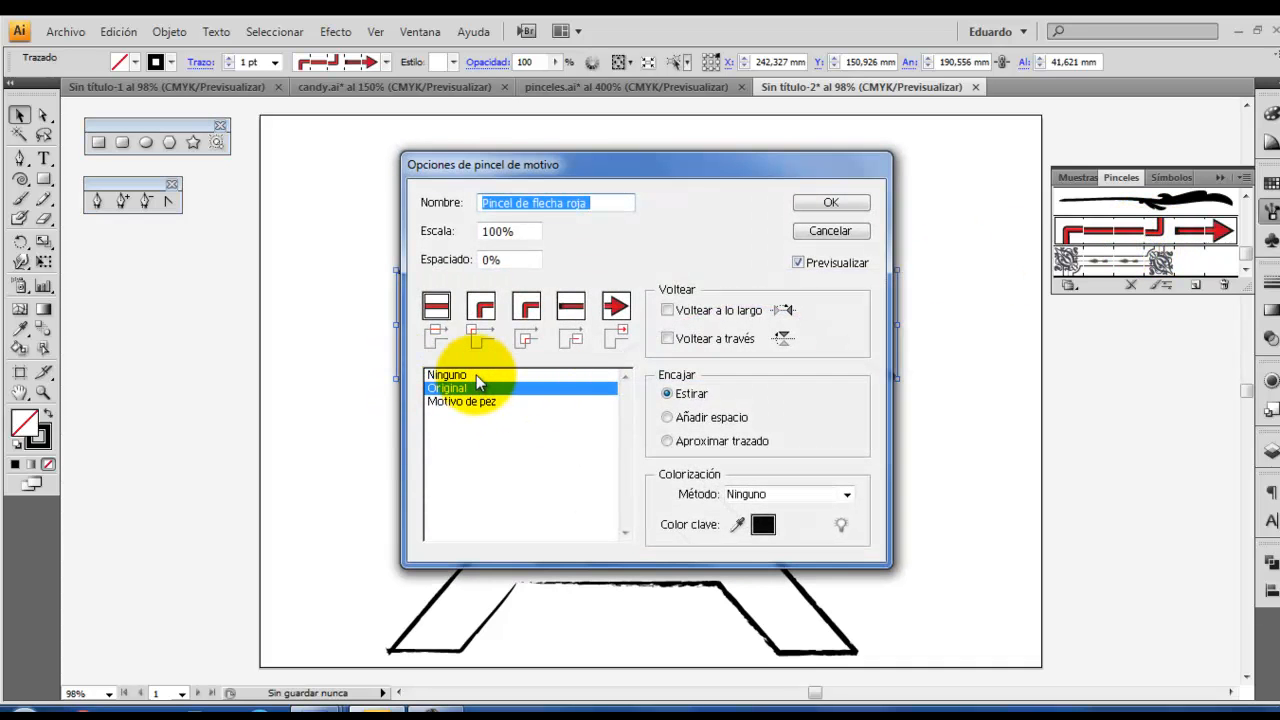
pyautogui.moveTo(671, 176); pyautogui.dragTo(1038, 187)
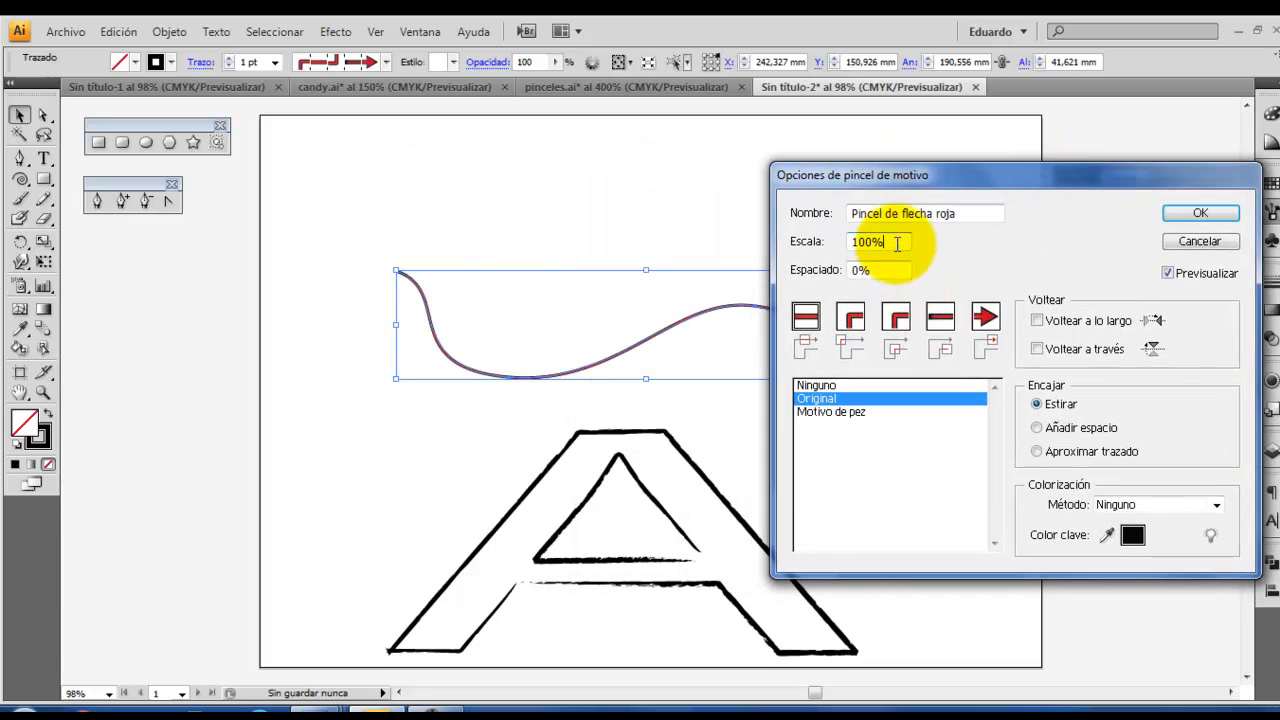
pyautogui.moveTo(897, 246); pyautogui.dragTo(836, 243)
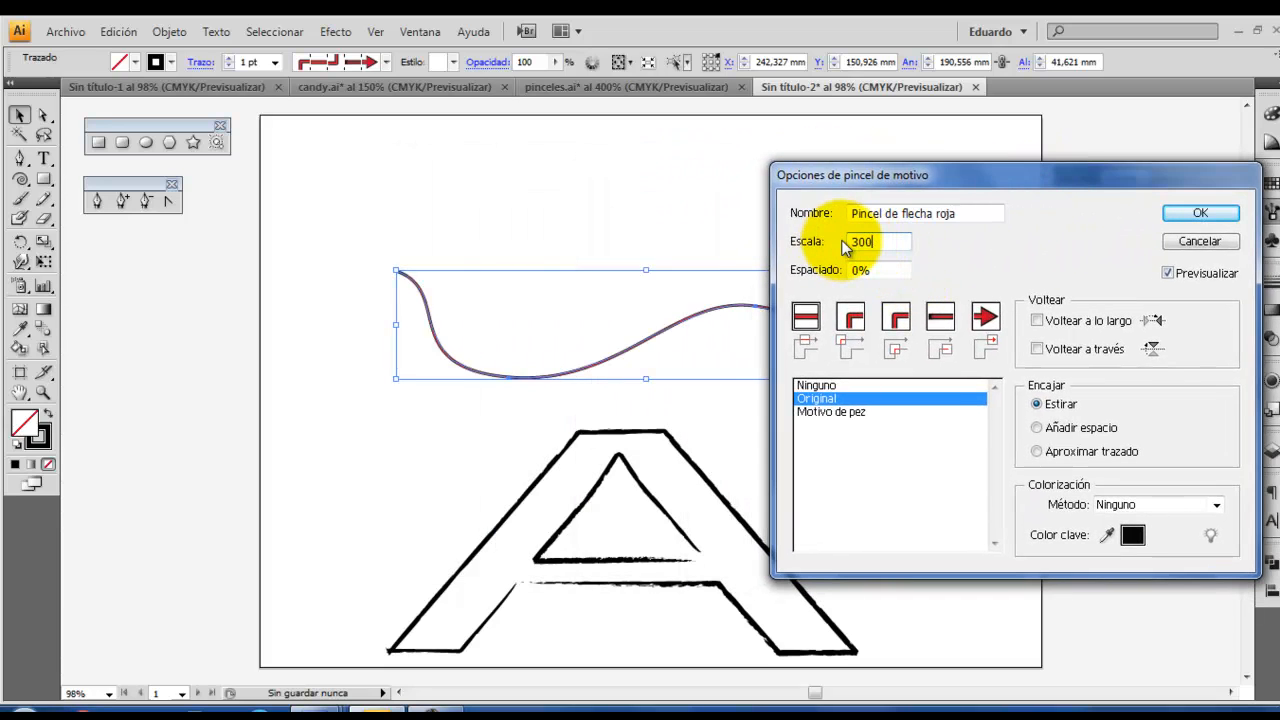
pyautogui.click(908, 445)
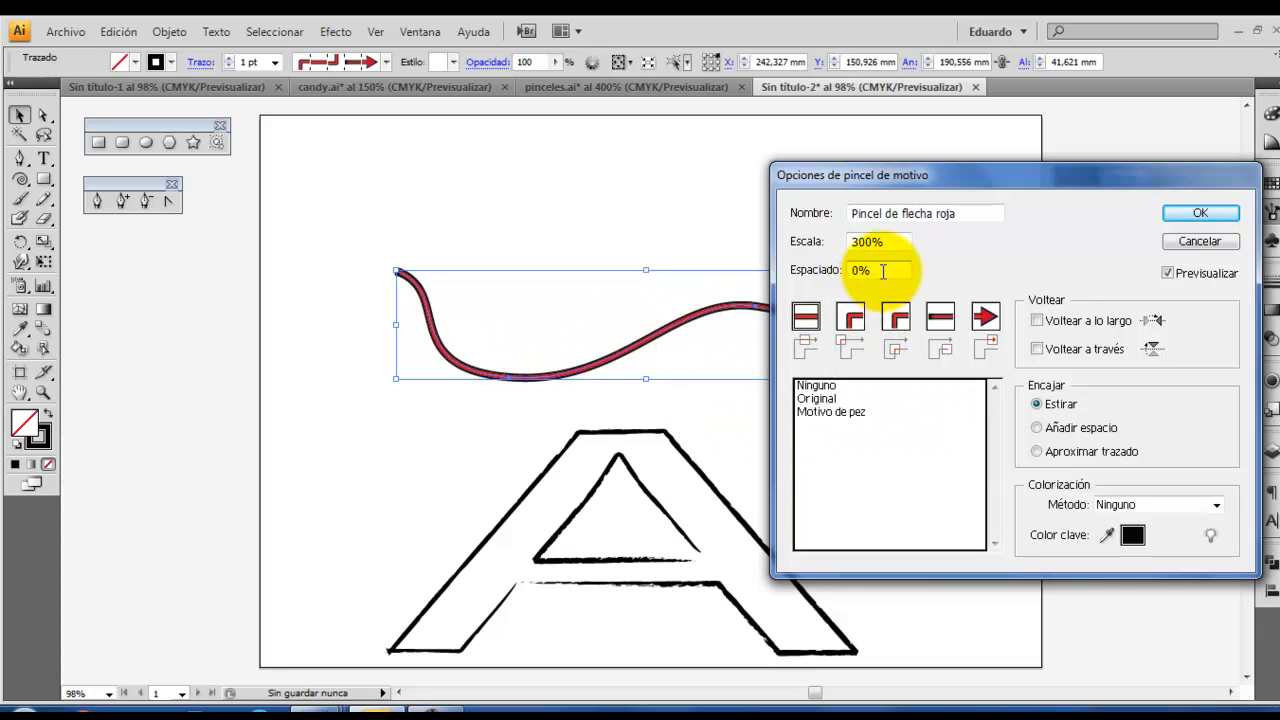
pyautogui.moveTo(871, 268); pyautogui.dragTo(847, 271)
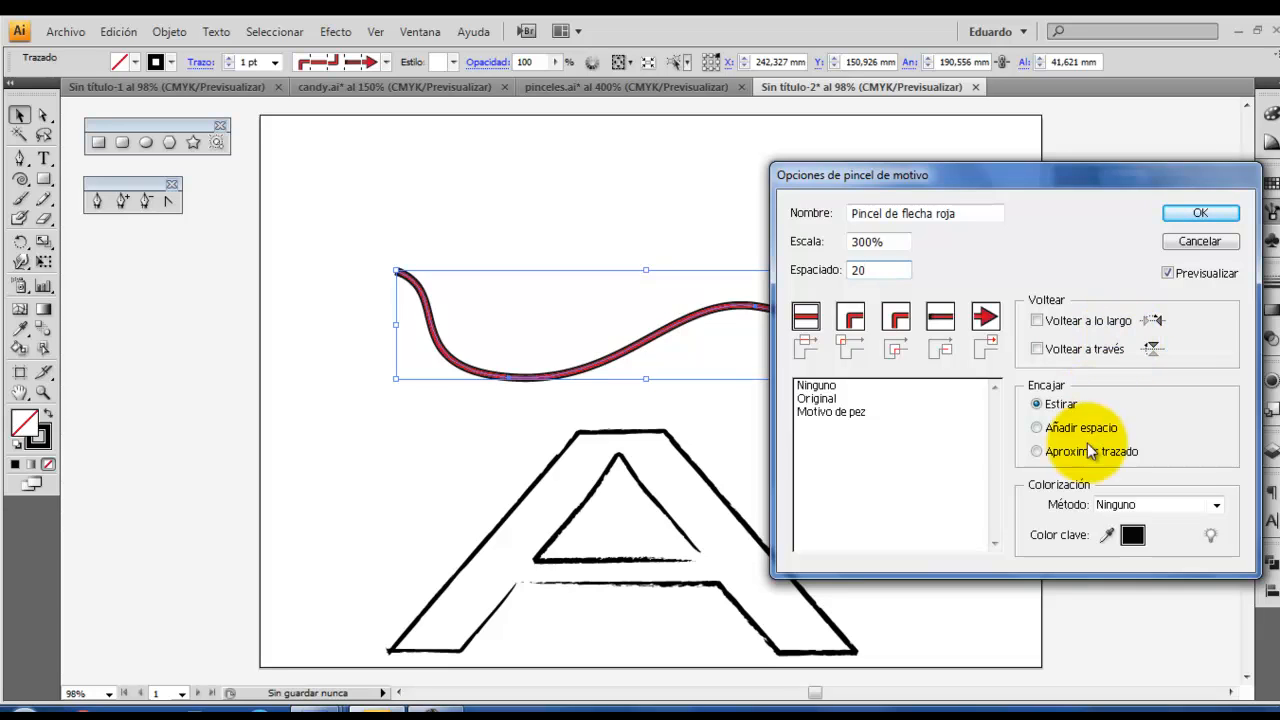
pyautogui.click(930, 490)
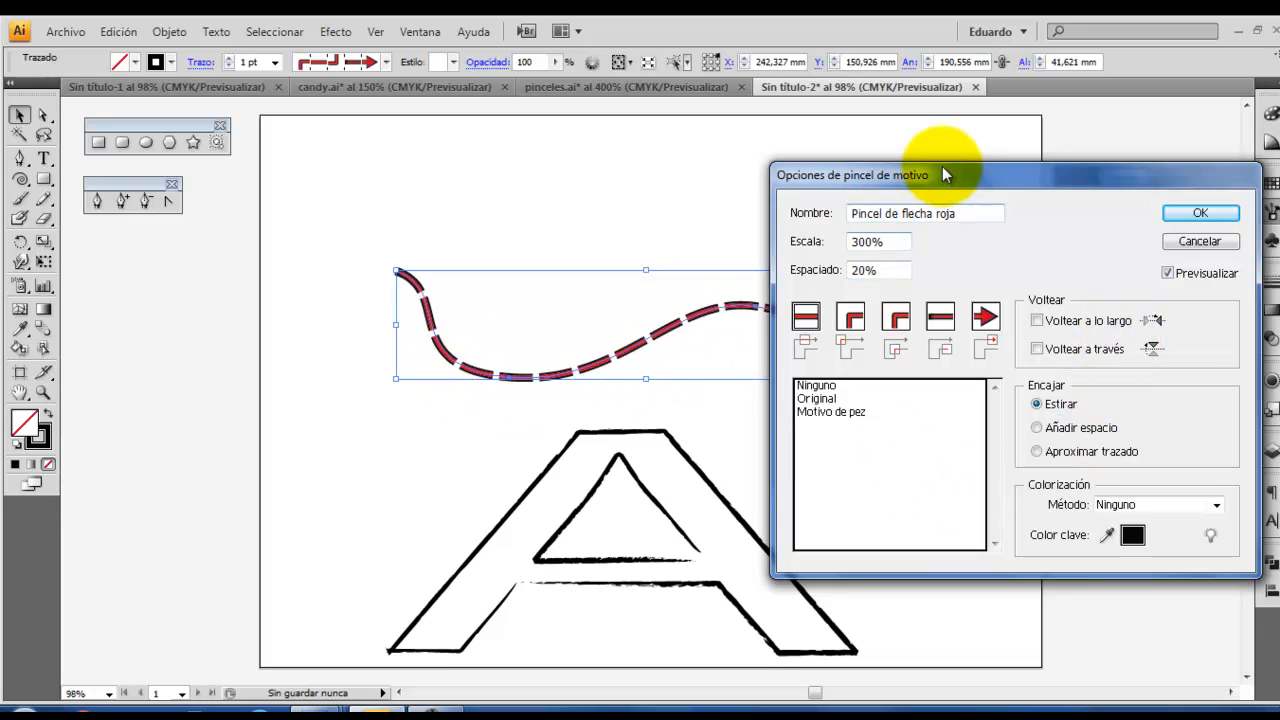
pyautogui.moveTo(947, 175); pyautogui.dragTo(920, 56)
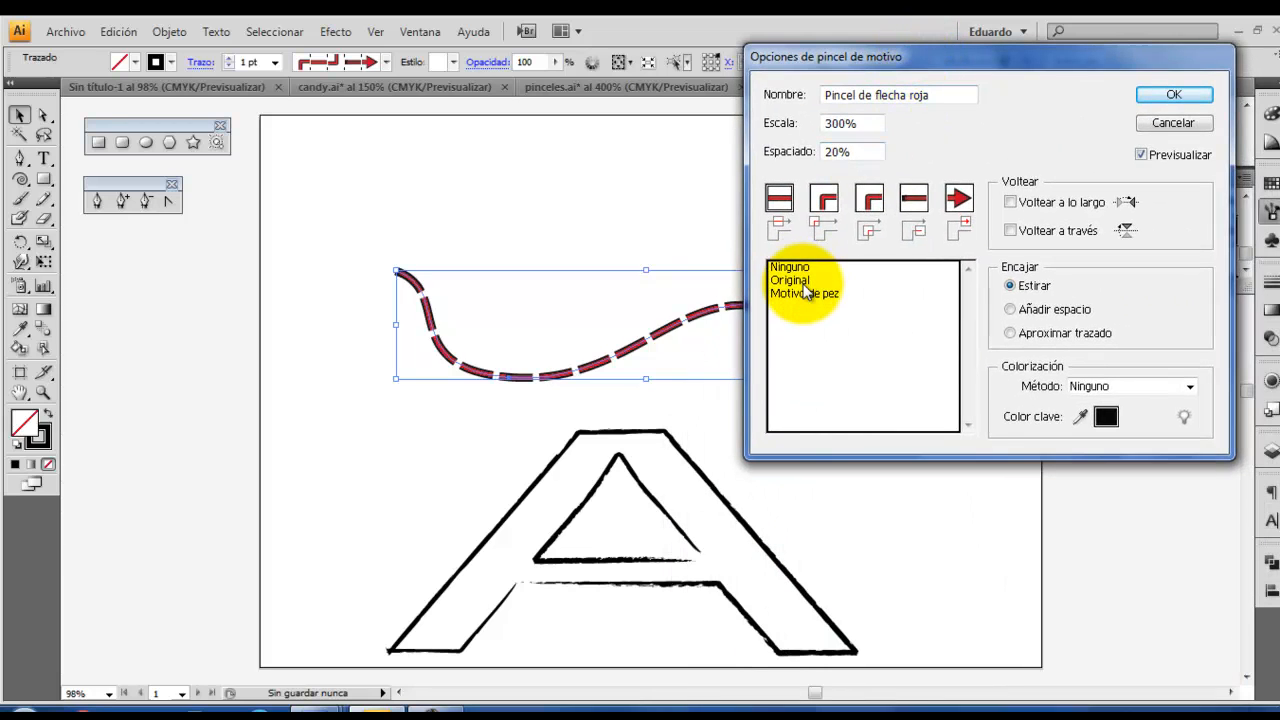
pyautogui.click(1184, 93)
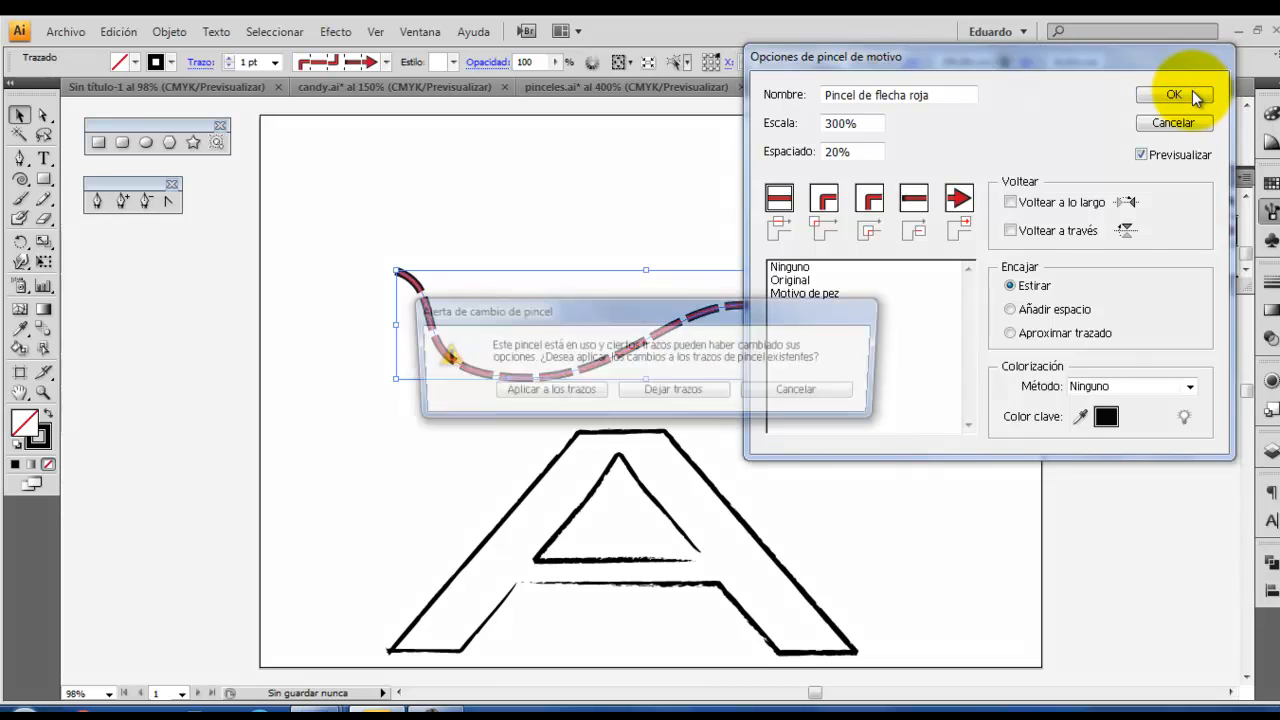
pyautogui.click(568, 391)
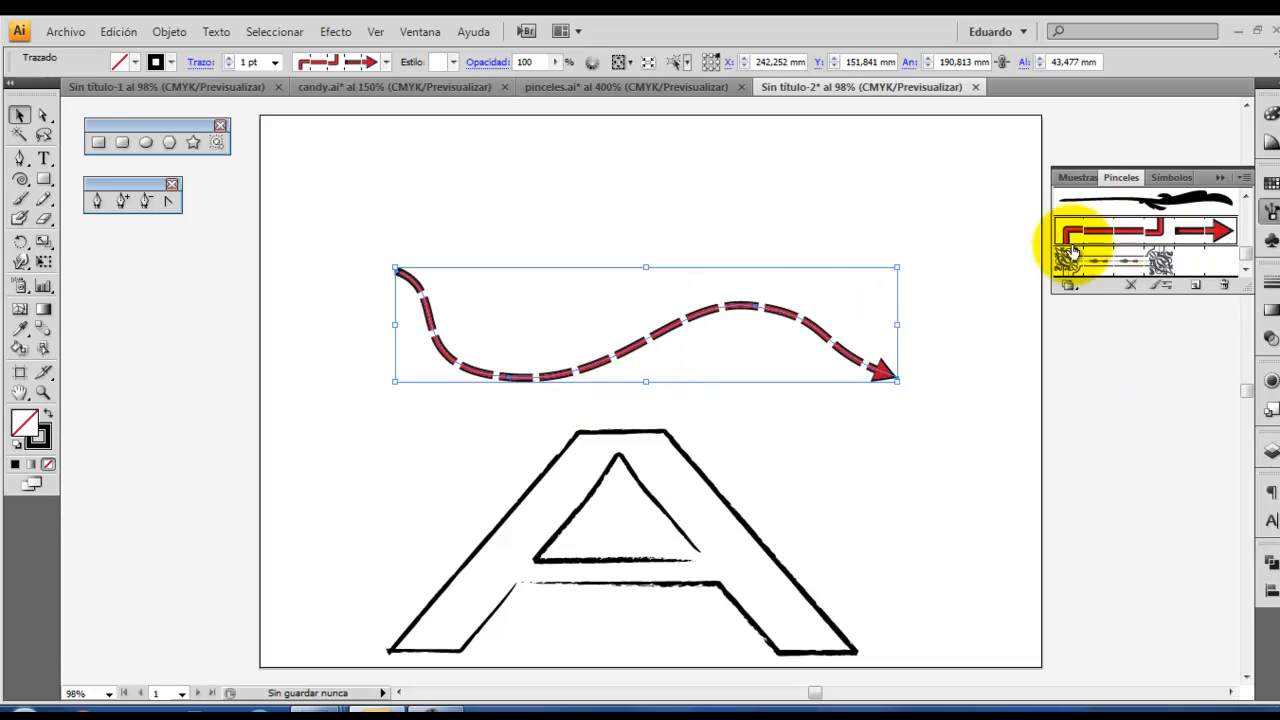
# Open the Decorativo_Dispersión brush library.
pyautogui.moveTo(1249, 247); pyautogui.dragTo(1251, 214)
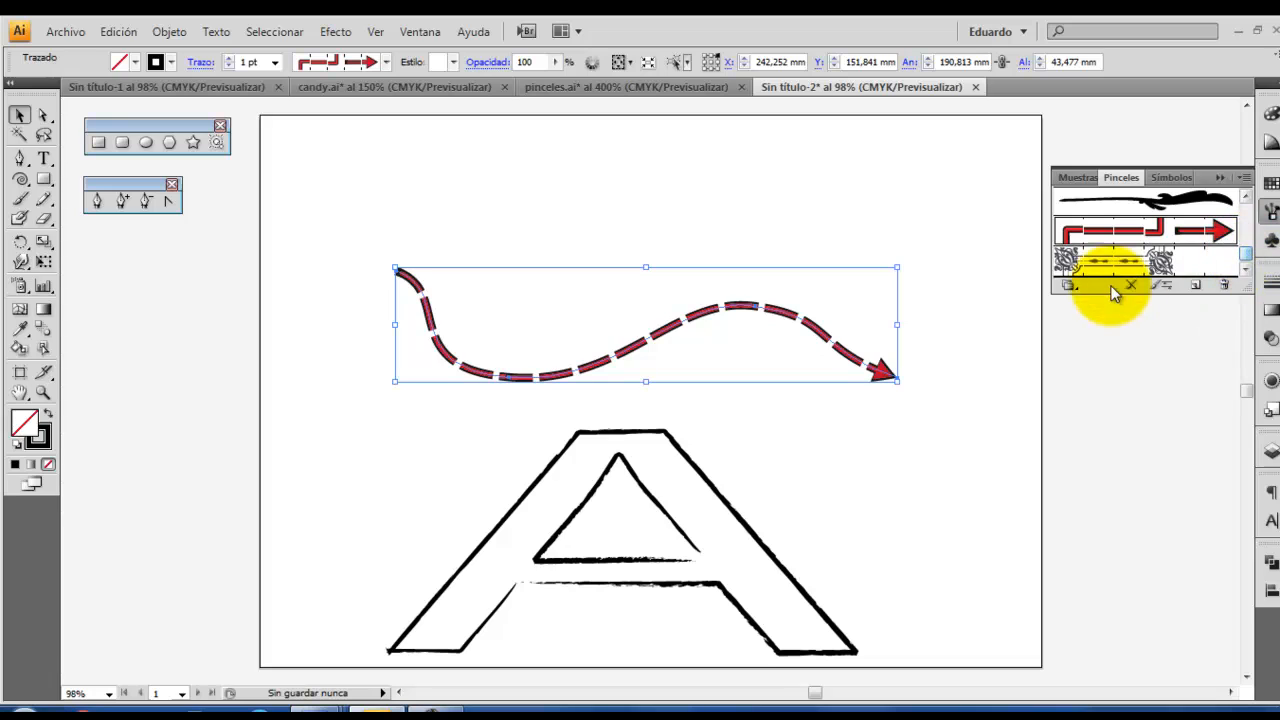
pyautogui.click(1072, 287)
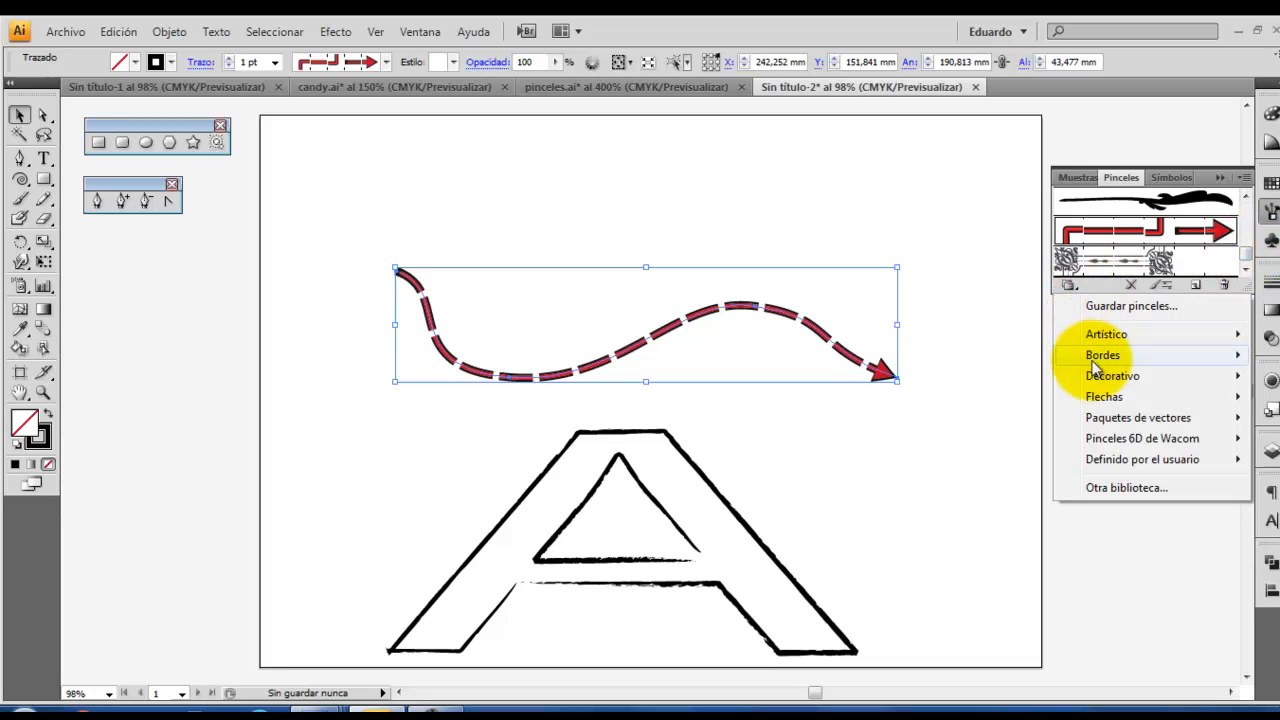
pyautogui.click(1070, 288)
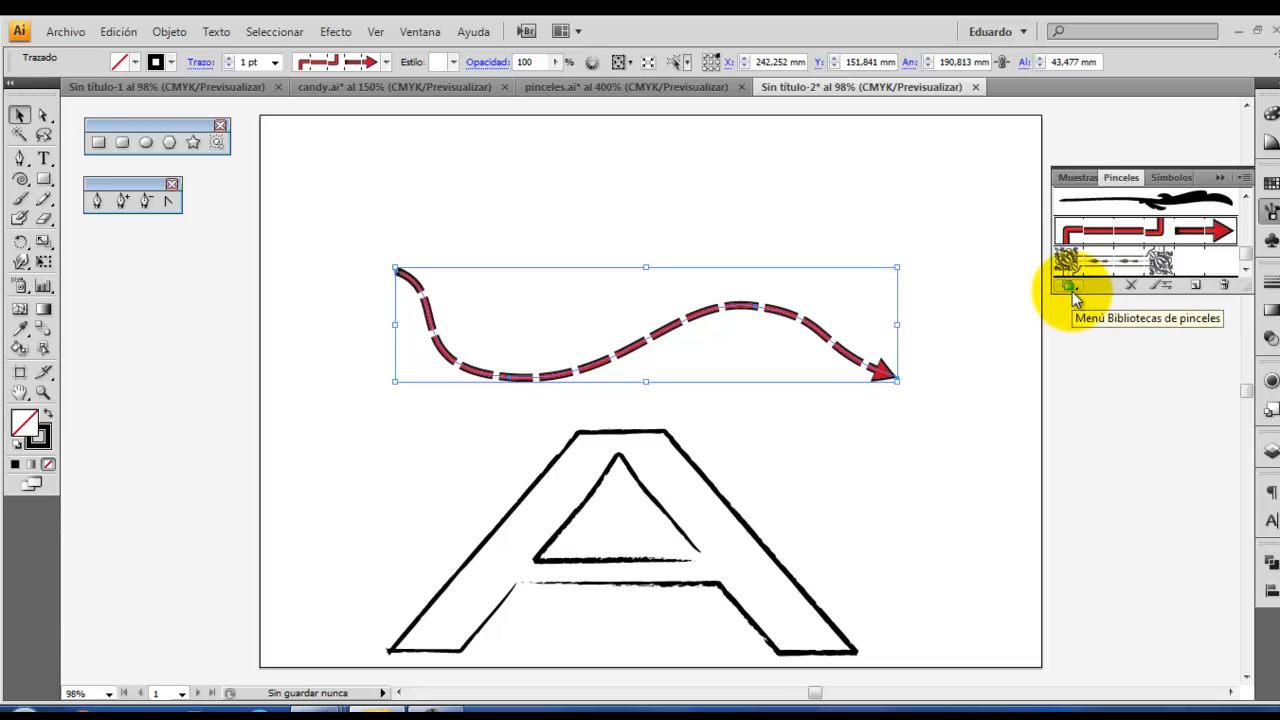
pyautogui.click(1071, 288)
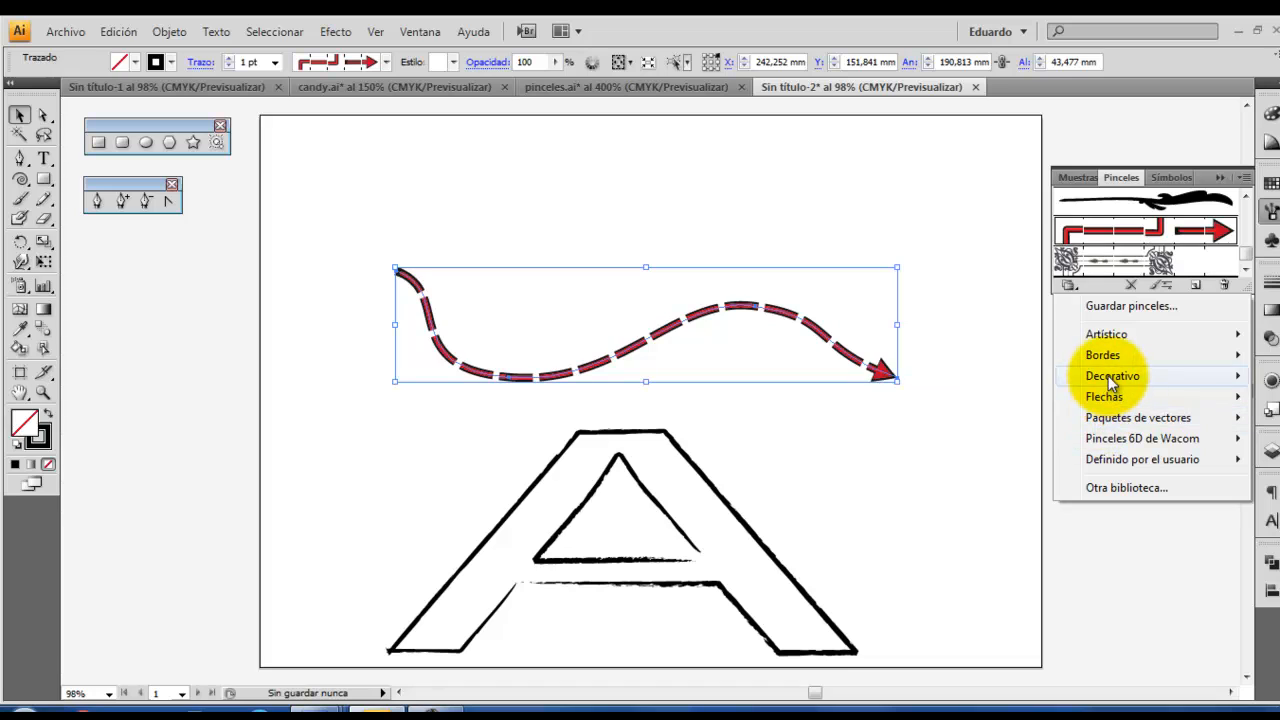
pyautogui.moveTo(1110, 383)
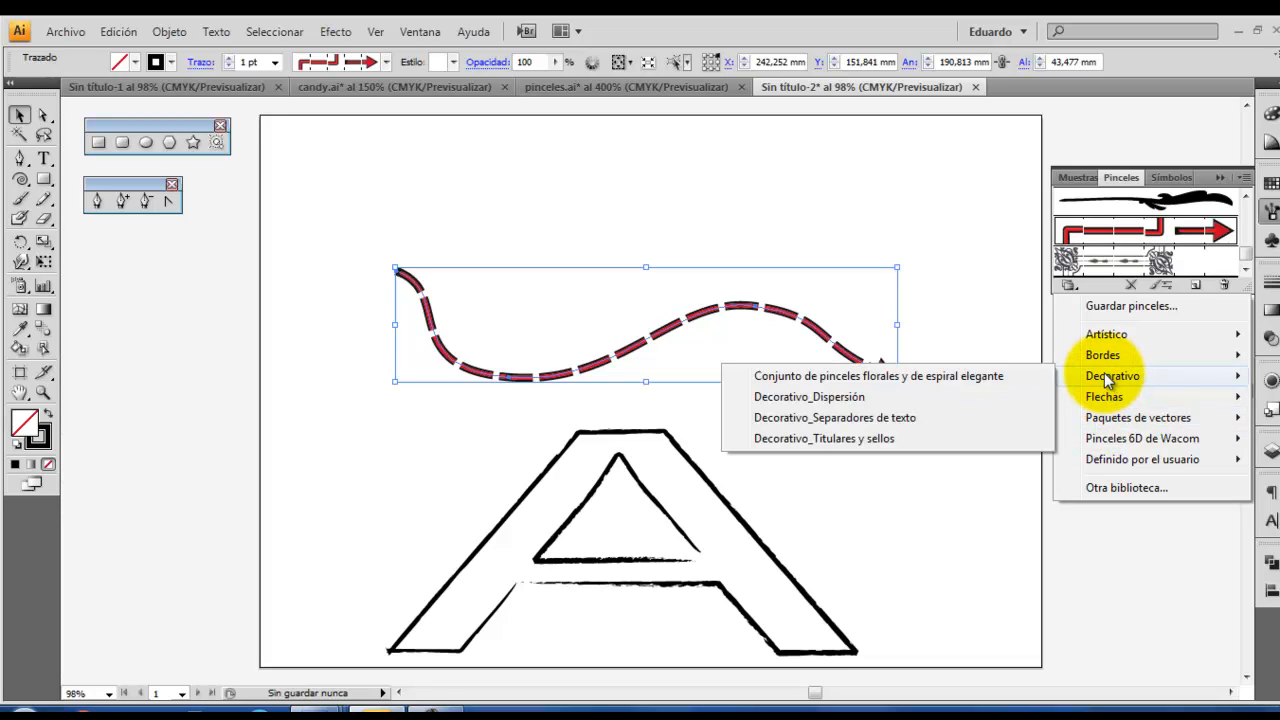
pyautogui.click(847, 398)
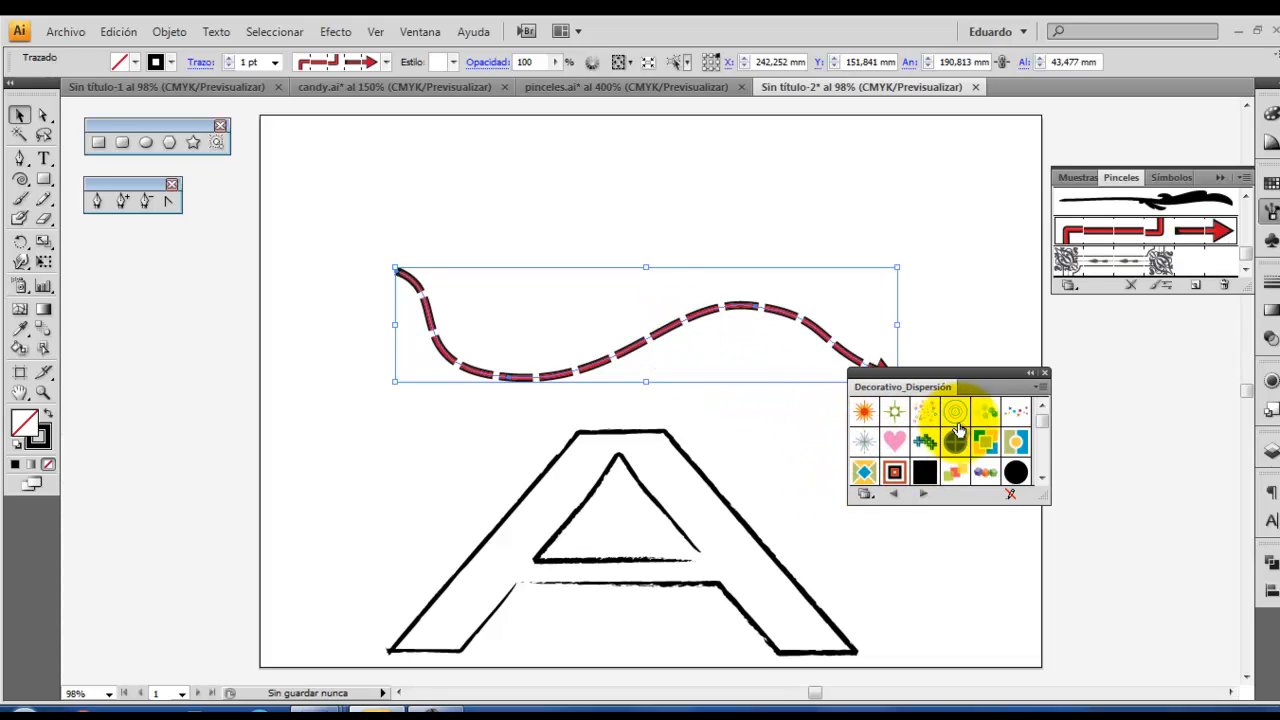
# Apply the 16 pt. Estrella, 4 pt. Estrella, cross-in-circle, circle-in-square and Cubos scatter brushes to the wavy path in turn.
pyautogui.click(863, 412)
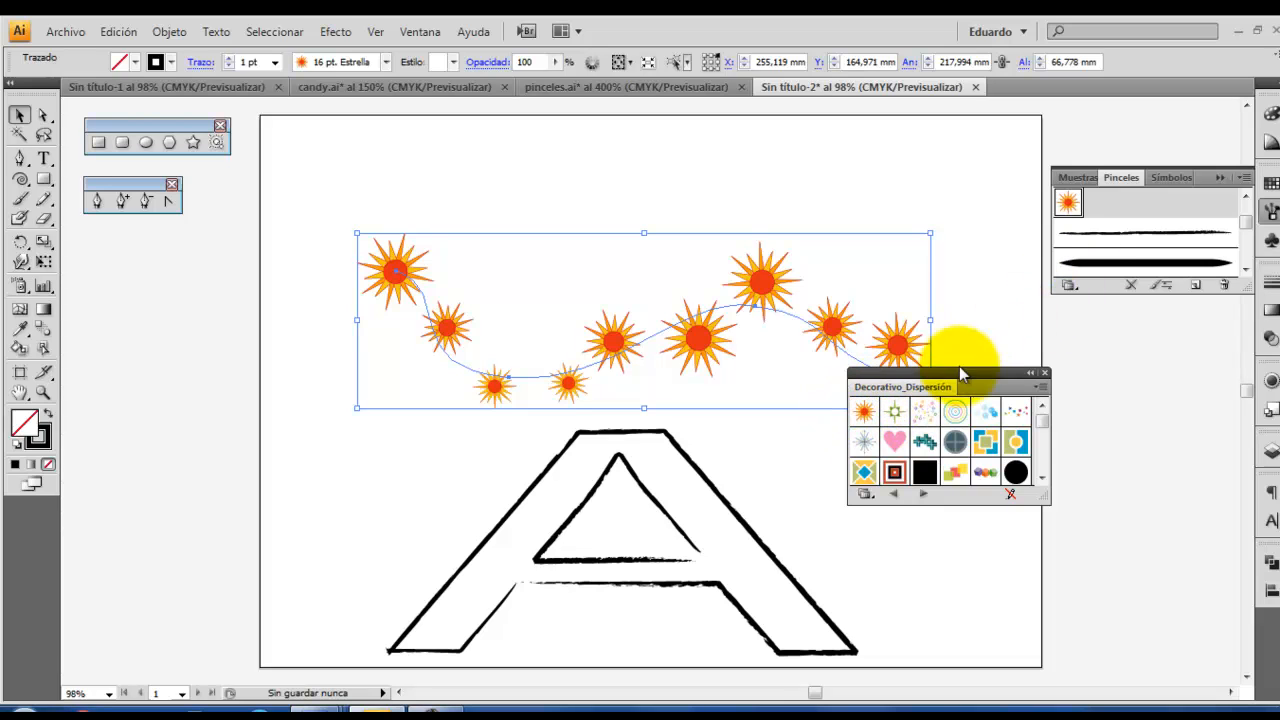
pyautogui.click(896, 424)
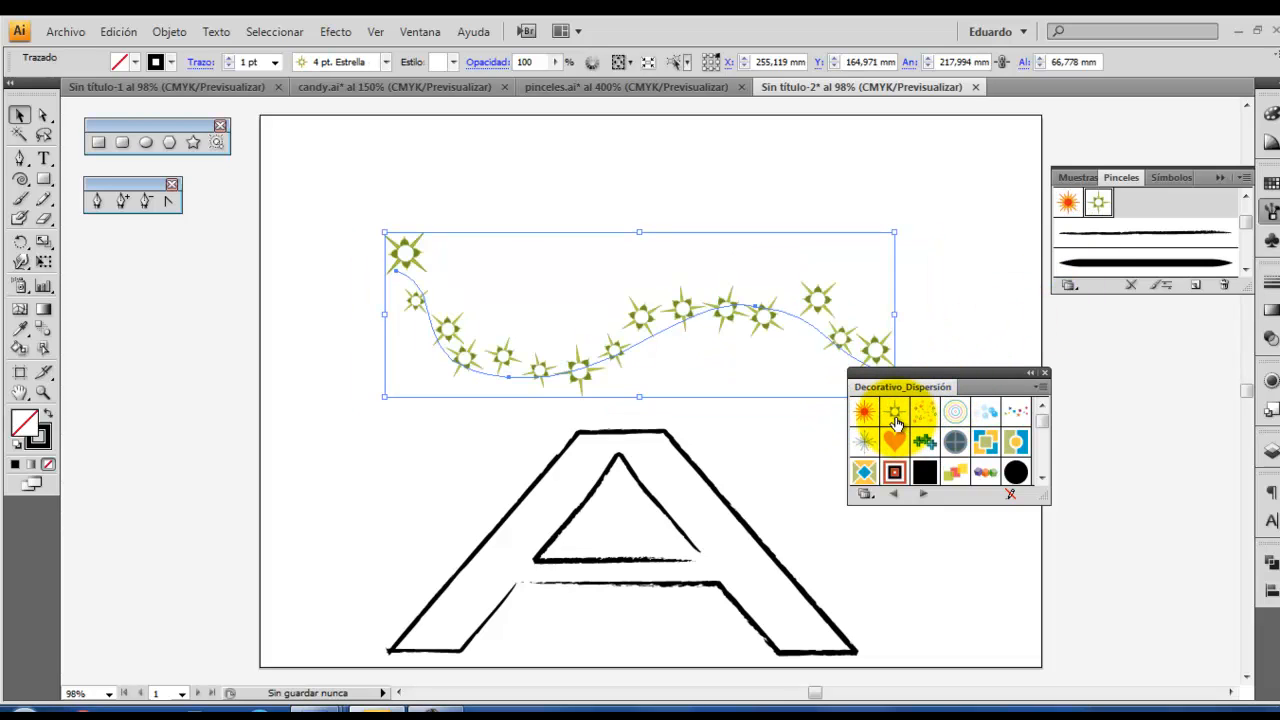
pyautogui.click(956, 443)
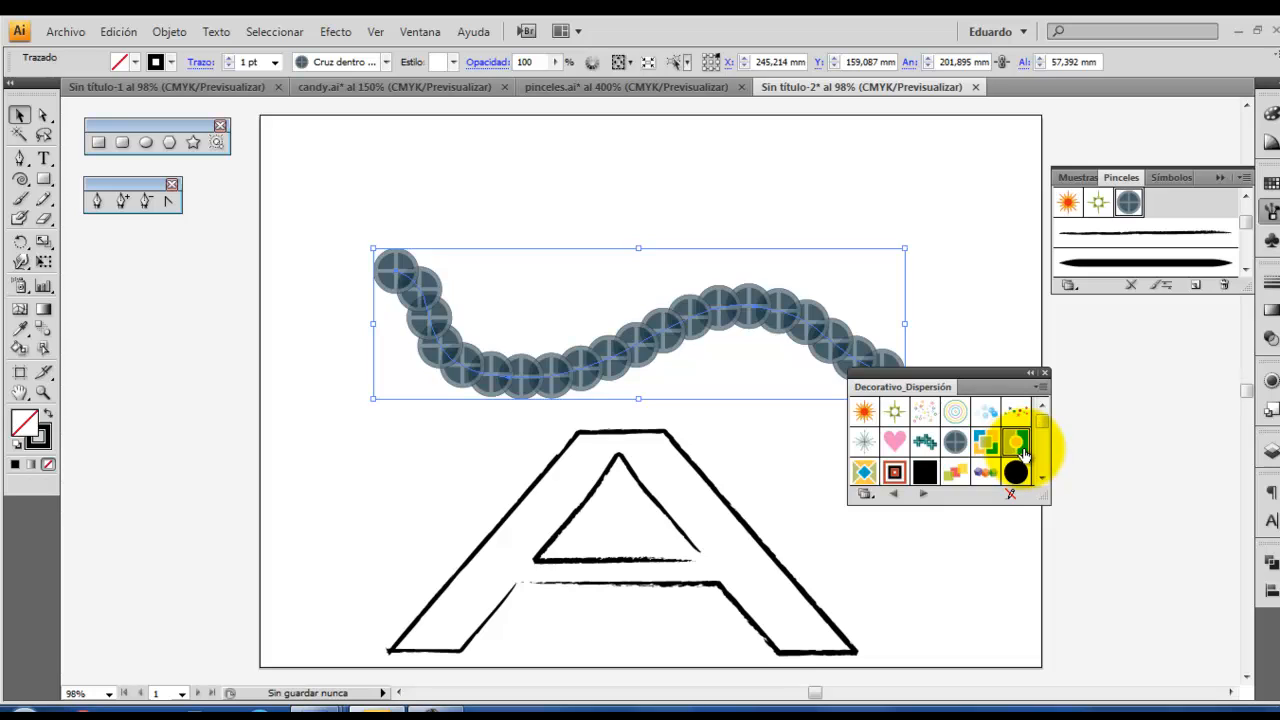
pyautogui.click(1016, 441)
pyautogui.click(985, 474)
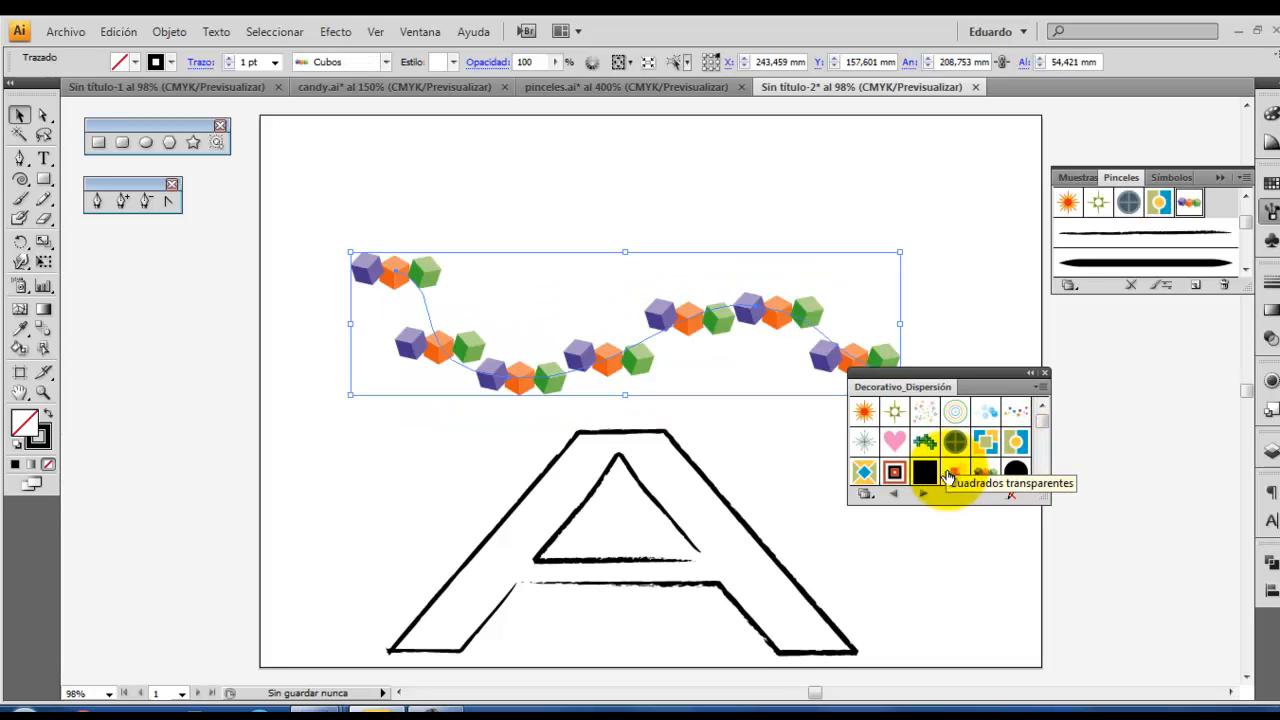
# Apply the Prisma, blue cylinder and Geométrico 3D 4 scatter brushes from further down the library to the wavy path in turn.
pyautogui.click(1045, 443)
pyautogui.moveTo(1045, 443); pyautogui.dragTo(1043, 457)
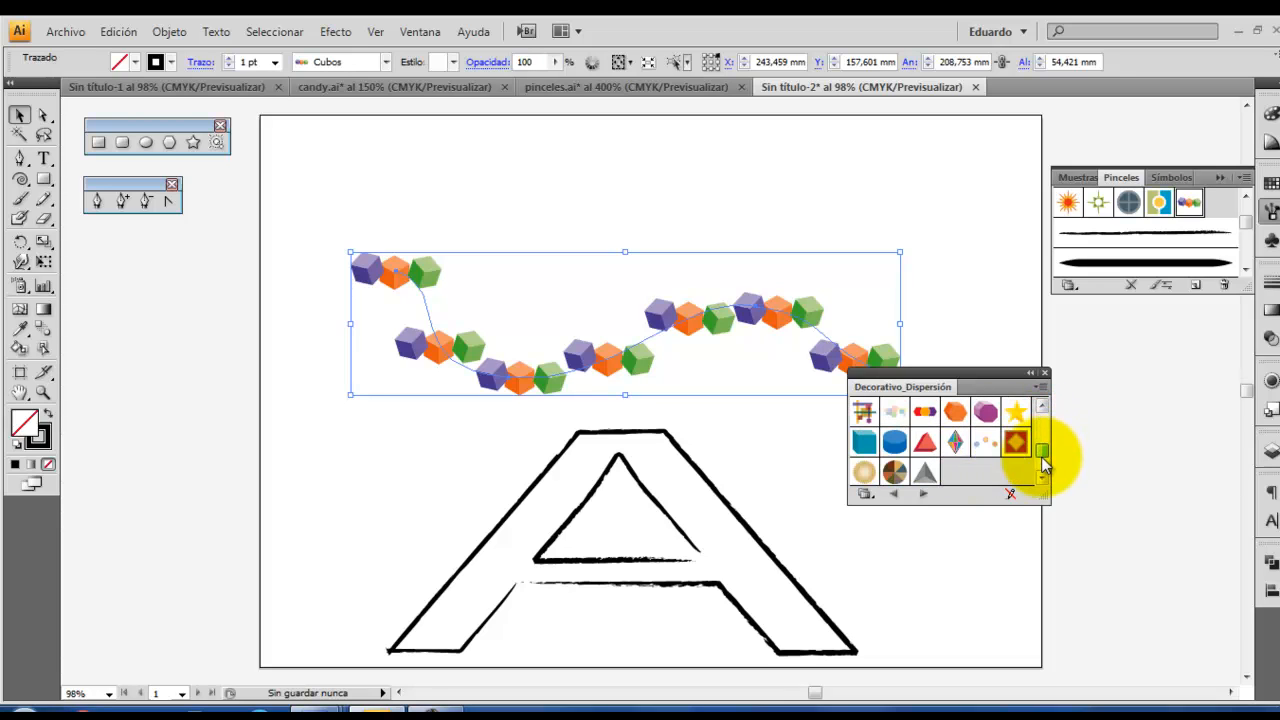
pyautogui.click(954, 441)
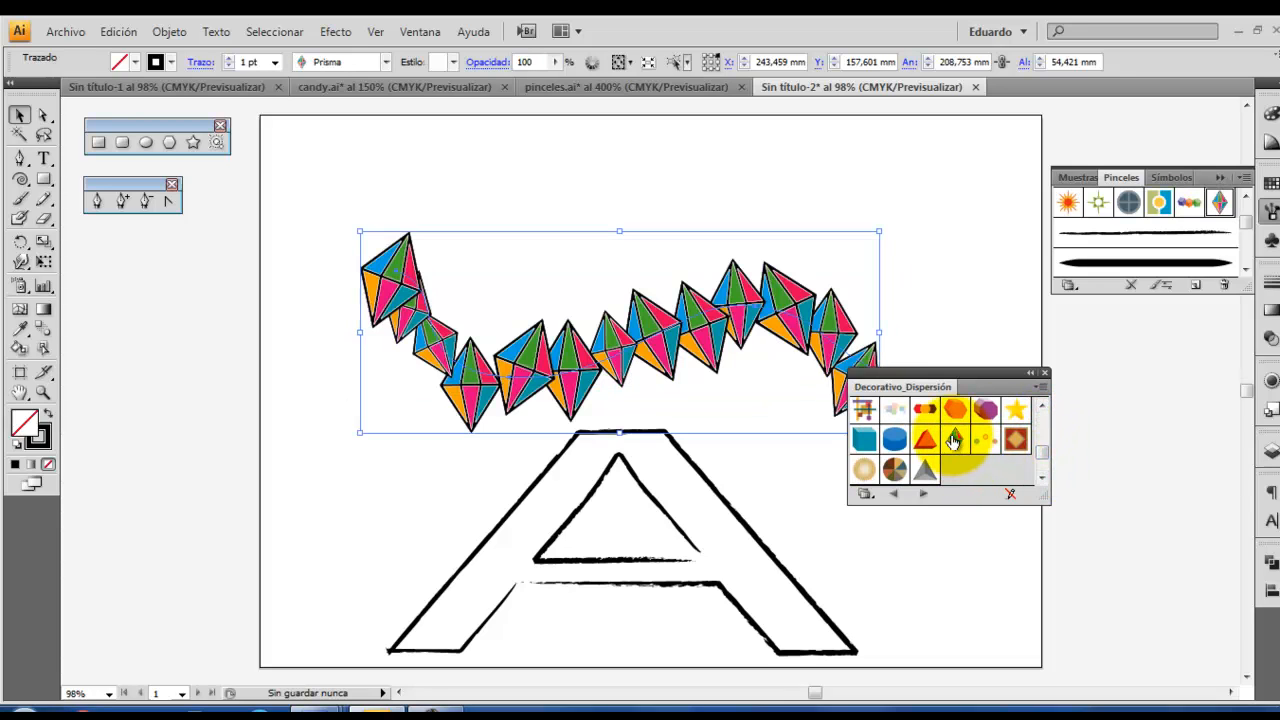
pyautogui.click(895, 439)
pyautogui.click(864, 441)
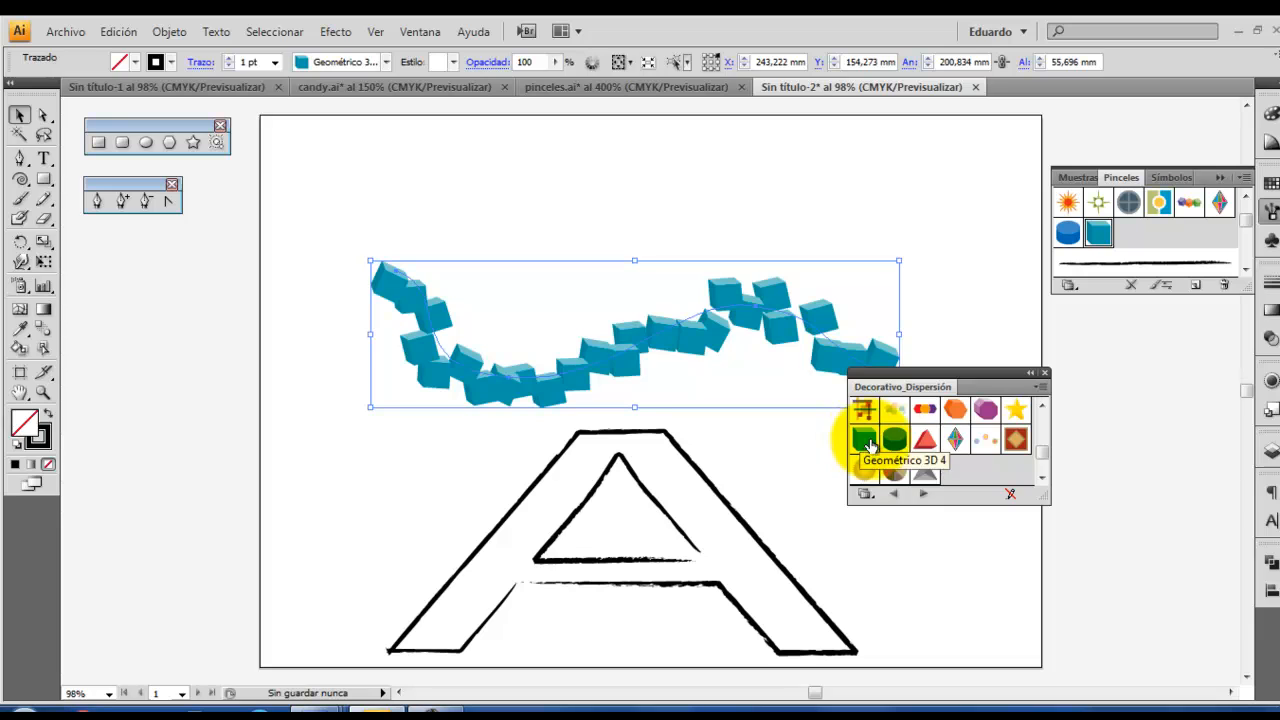
# Apply the Tarta, Sol and red rhombus-in-square scatter brushes to the wavy path in turn.
pyautogui.click(895, 473)
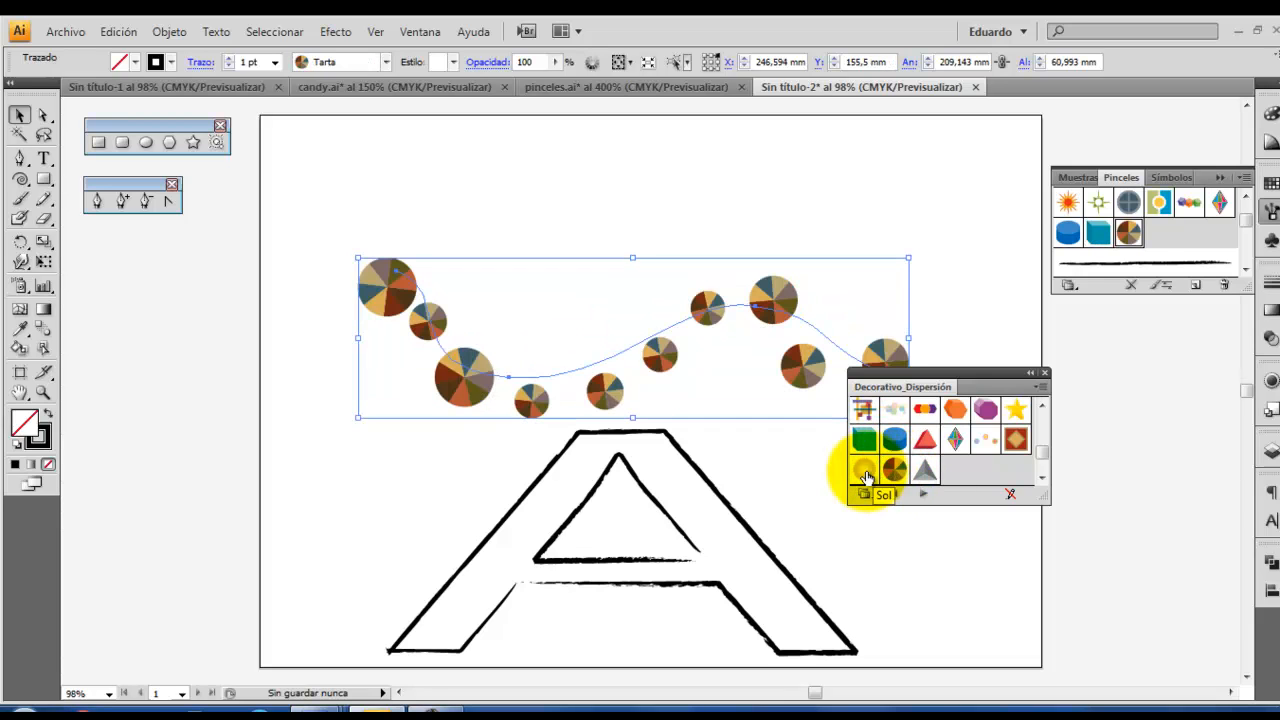
pyautogui.click(864, 471)
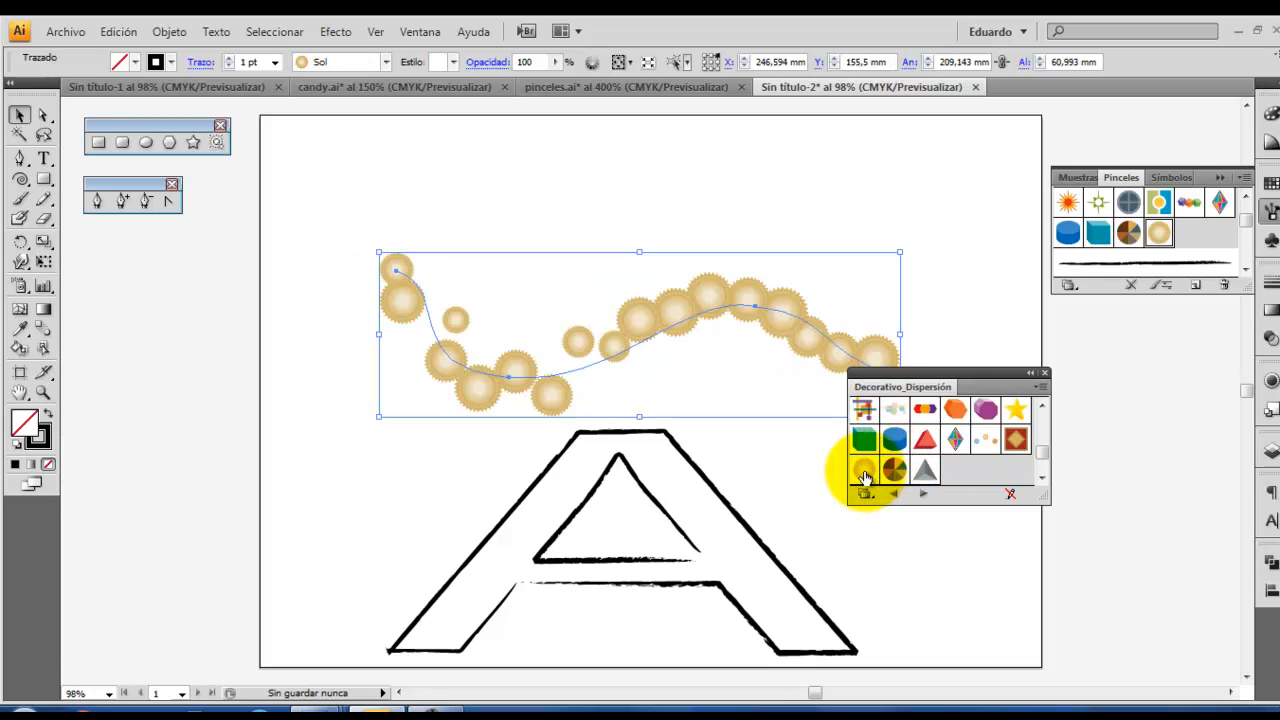
pyautogui.click(1015, 440)
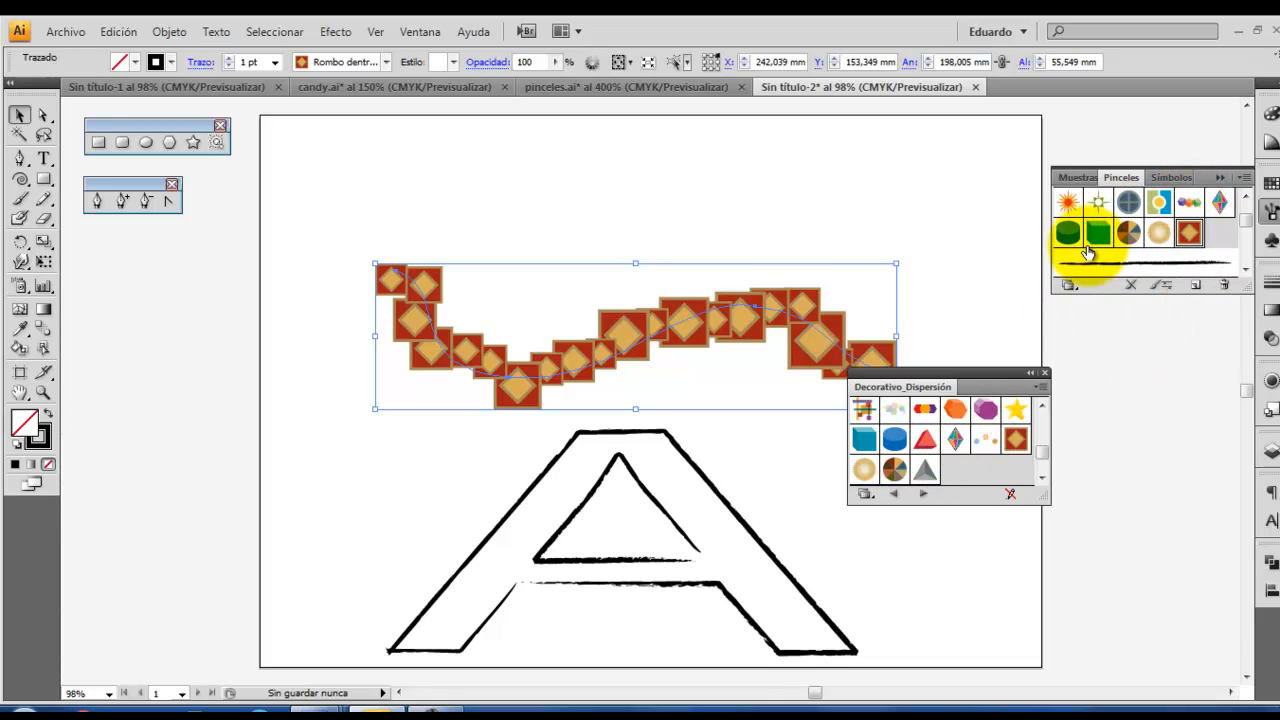
# Apply the Geométrico 3D 4 scatter brush to the wavy path, close the brush library and open the brush's options.
pyautogui.click(1097, 235)
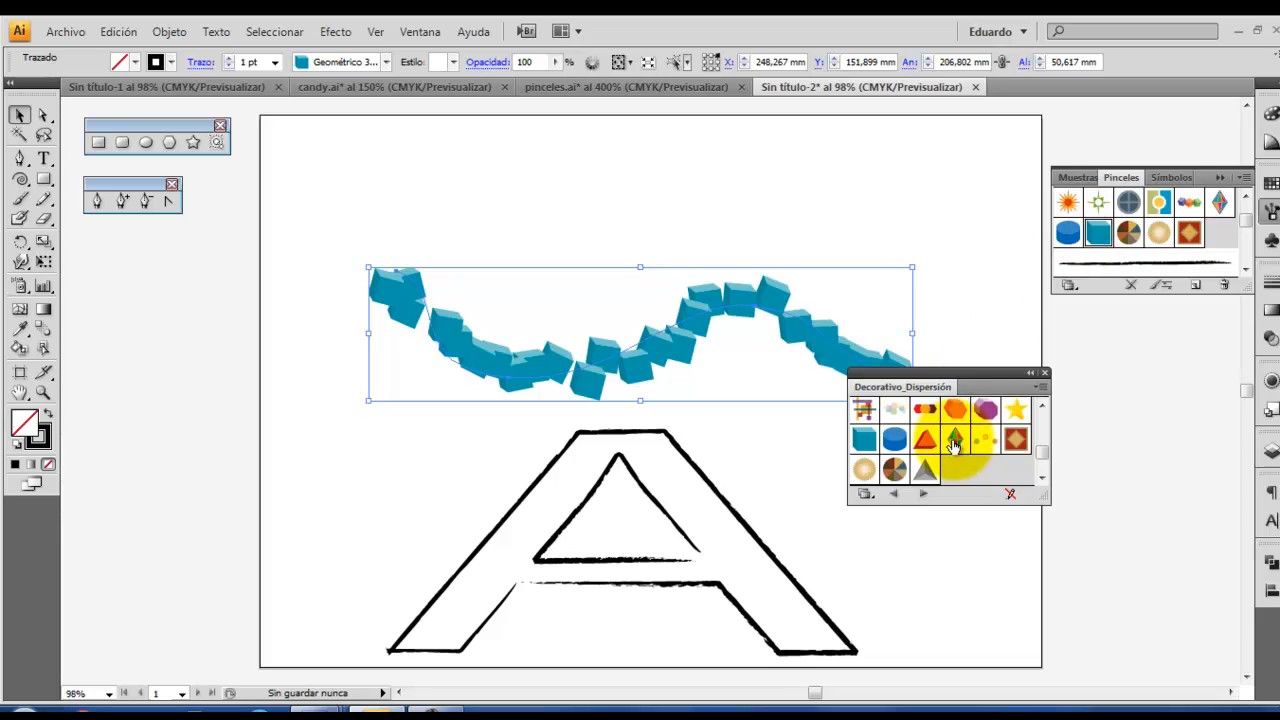
pyautogui.click(1044, 373)
pyautogui.doubleClick(1098, 245)
pyautogui.moveTo(815, 166)
pyautogui.mouseDown()
pyautogui.moveTo(1154, 151)
pyautogui.moveTo(1250, 90)
pyautogui.moveTo(1272, 100)
pyautogui.moveTo(1102, 361)
pyautogui.mouseUp()
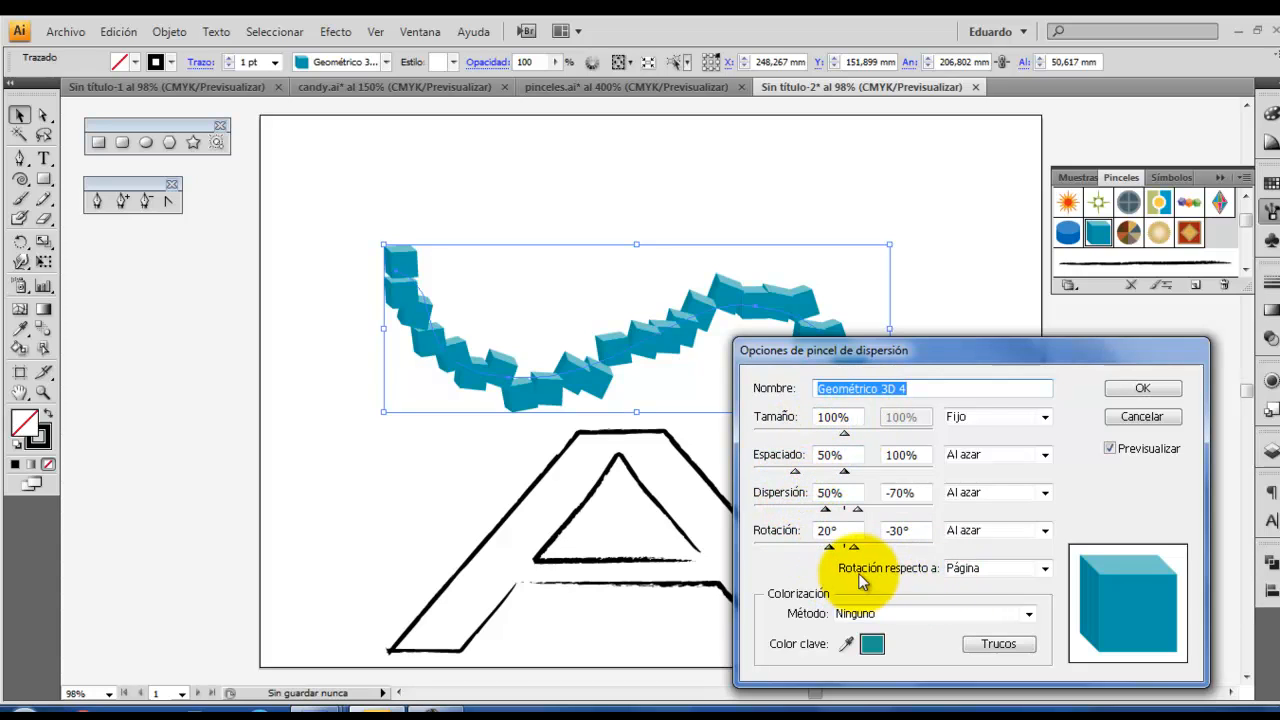
pyautogui.click(978, 570)
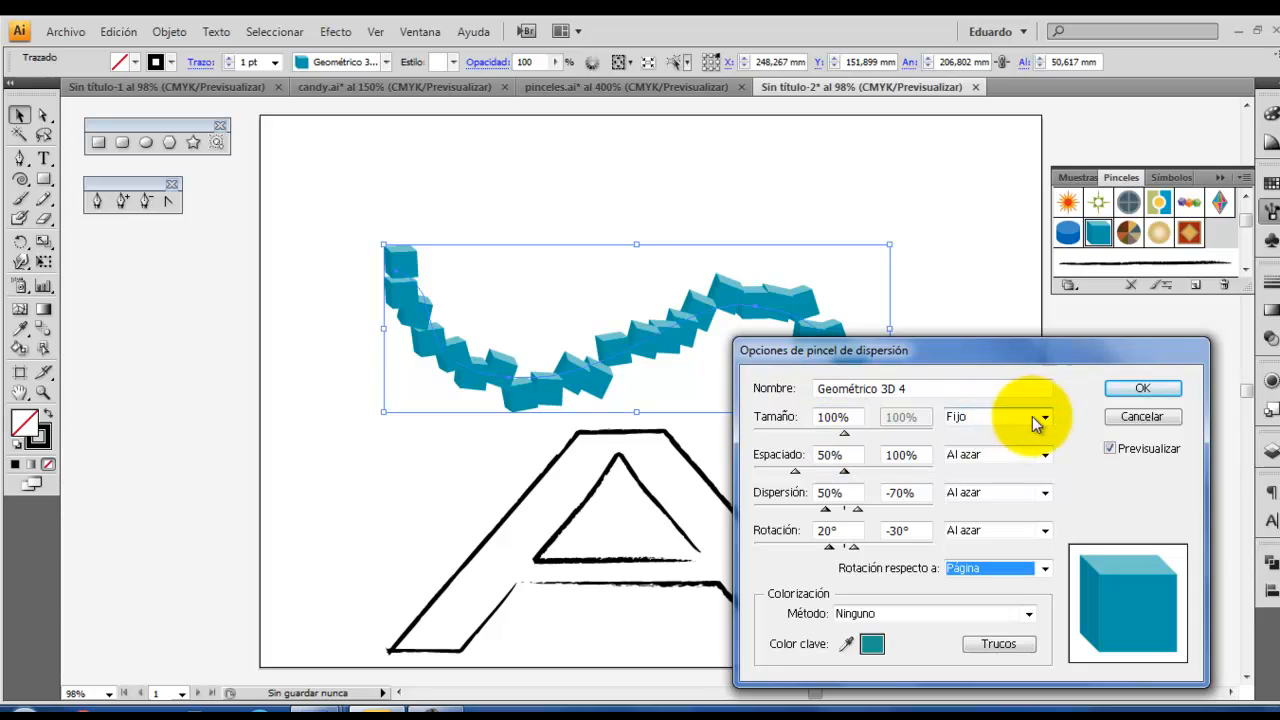
# Set the Geométrico 3D 4 brush's size to vary at random from 21% to 58% and its spacing from 10% to 165%.
pyautogui.moveTo(844, 434); pyautogui.dragTo(794, 434)
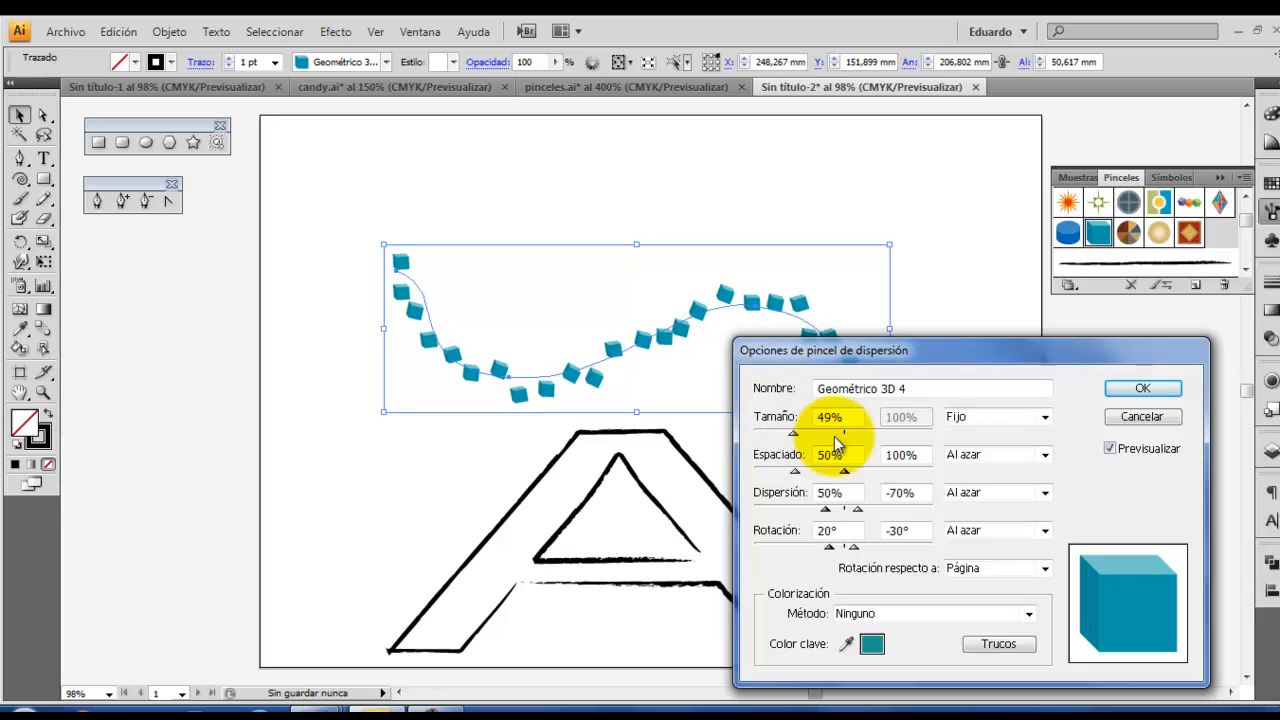
pyautogui.click(1015, 417)
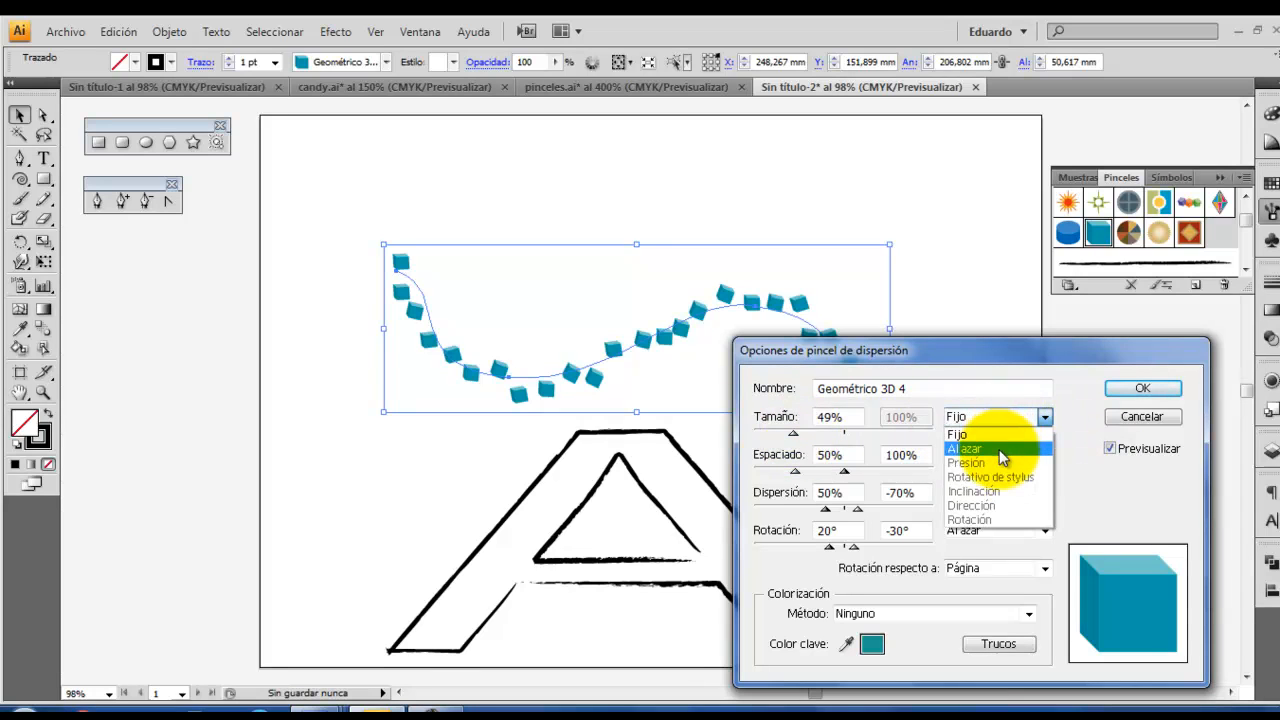
pyautogui.click(1001, 450)
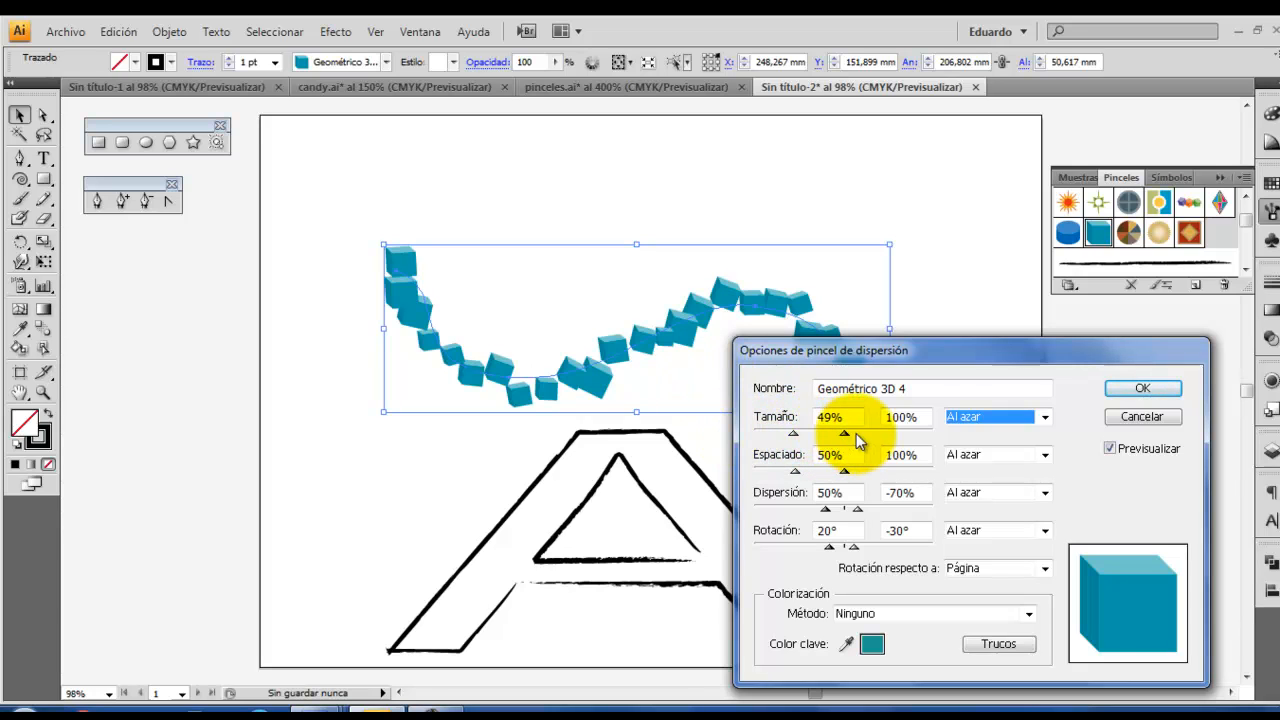
pyautogui.click(794, 434)
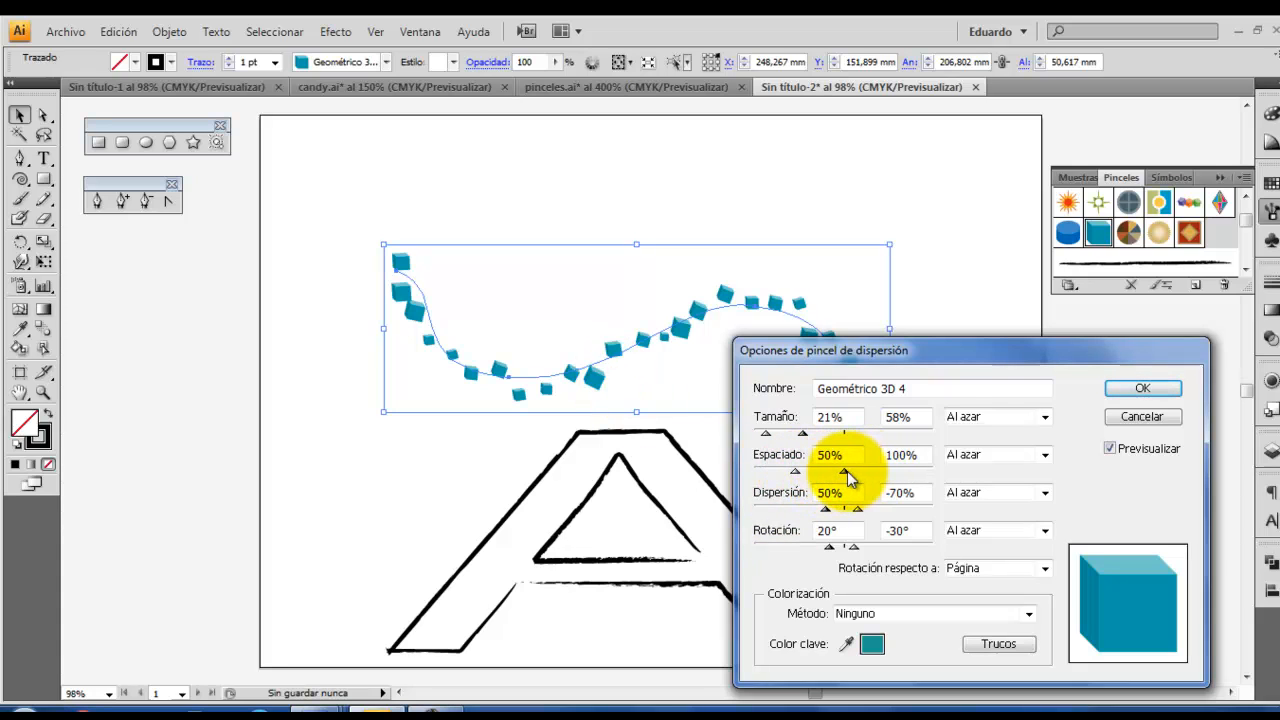
pyautogui.moveTo(845, 470); pyautogui.dragTo(752, 476)
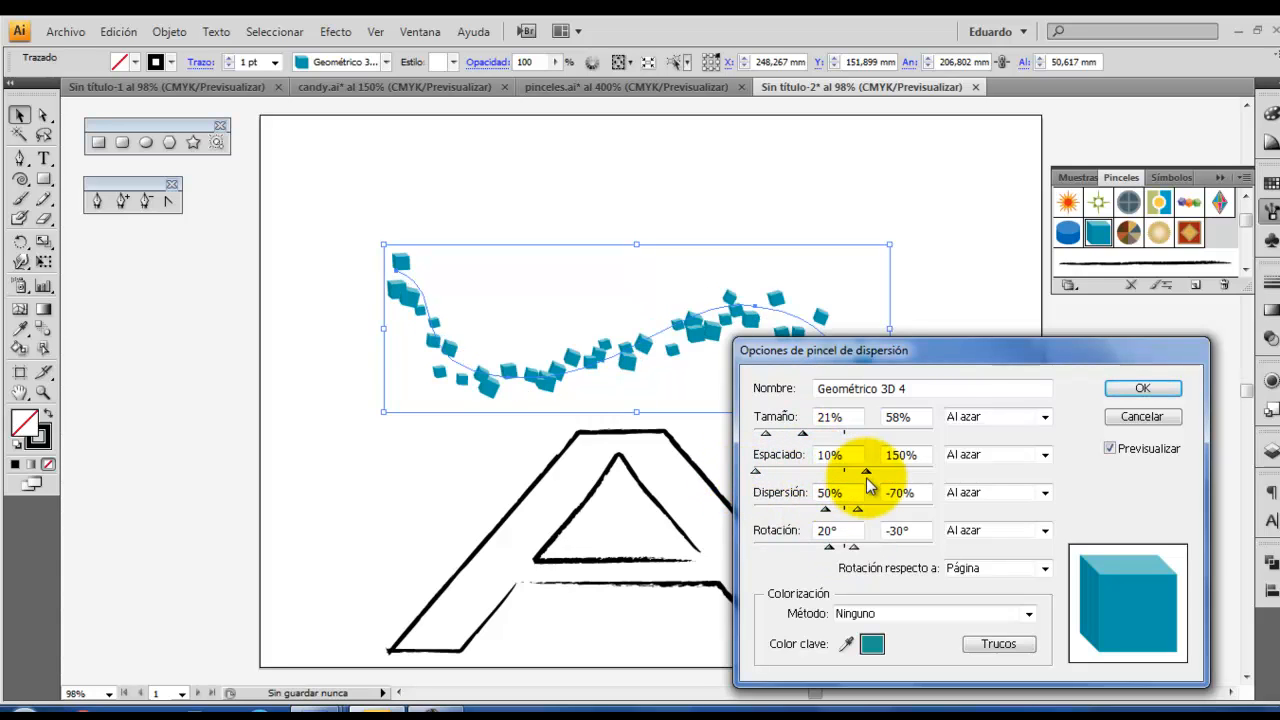
pyautogui.moveTo(864, 477); pyautogui.dragTo(873, 478)
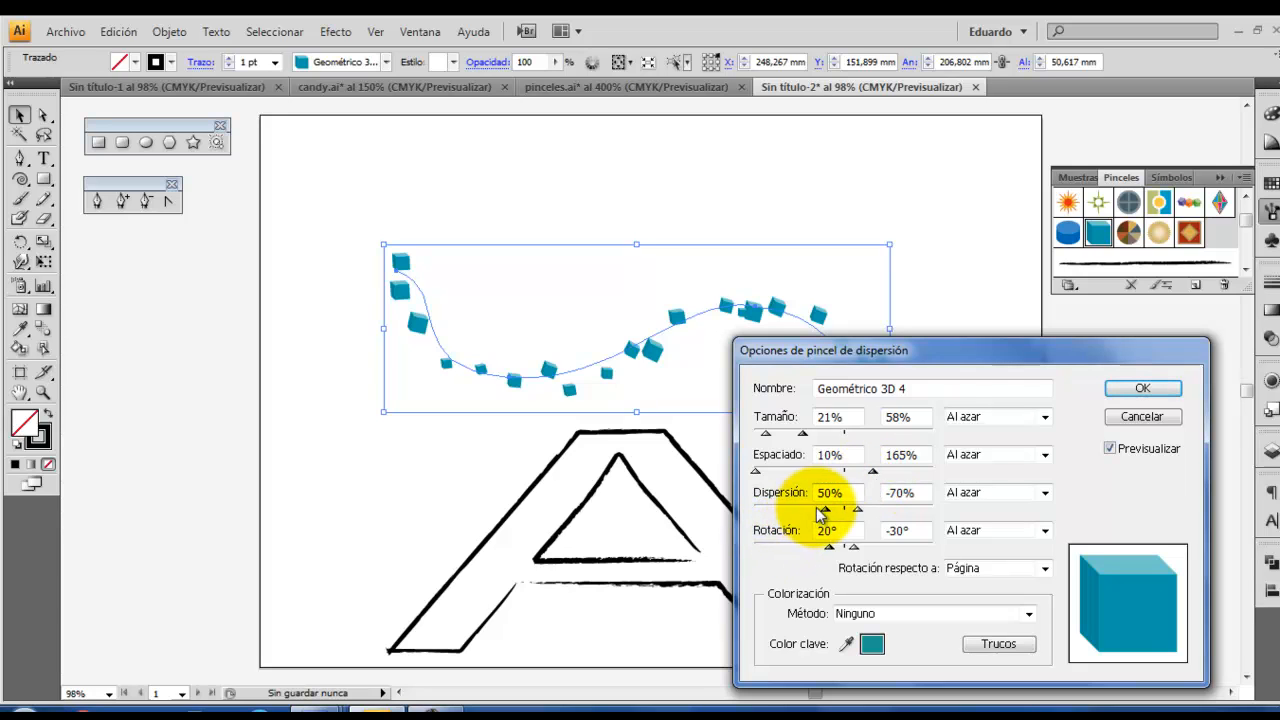
# Widen the brush's random scatter range to 198% and -273%.
pyautogui.moveTo(825, 512); pyautogui.dragTo(789, 511)
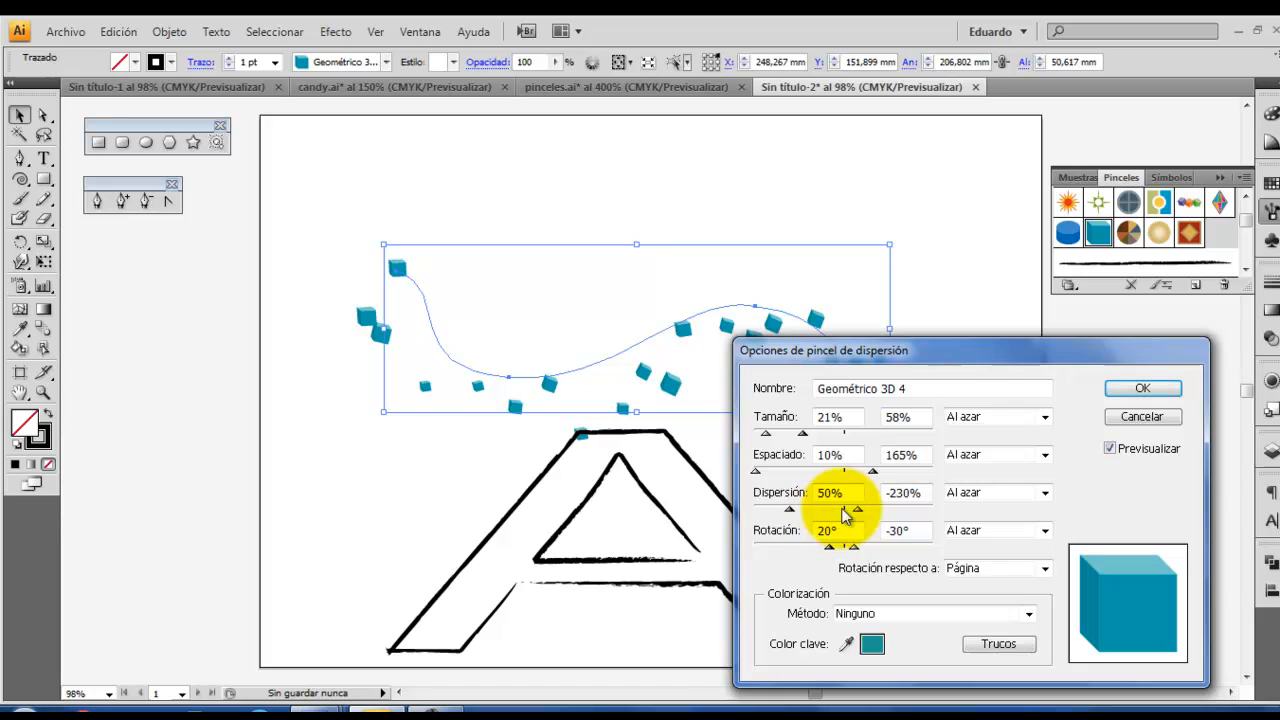
pyautogui.moveTo(857, 510); pyautogui.dragTo(895, 510)
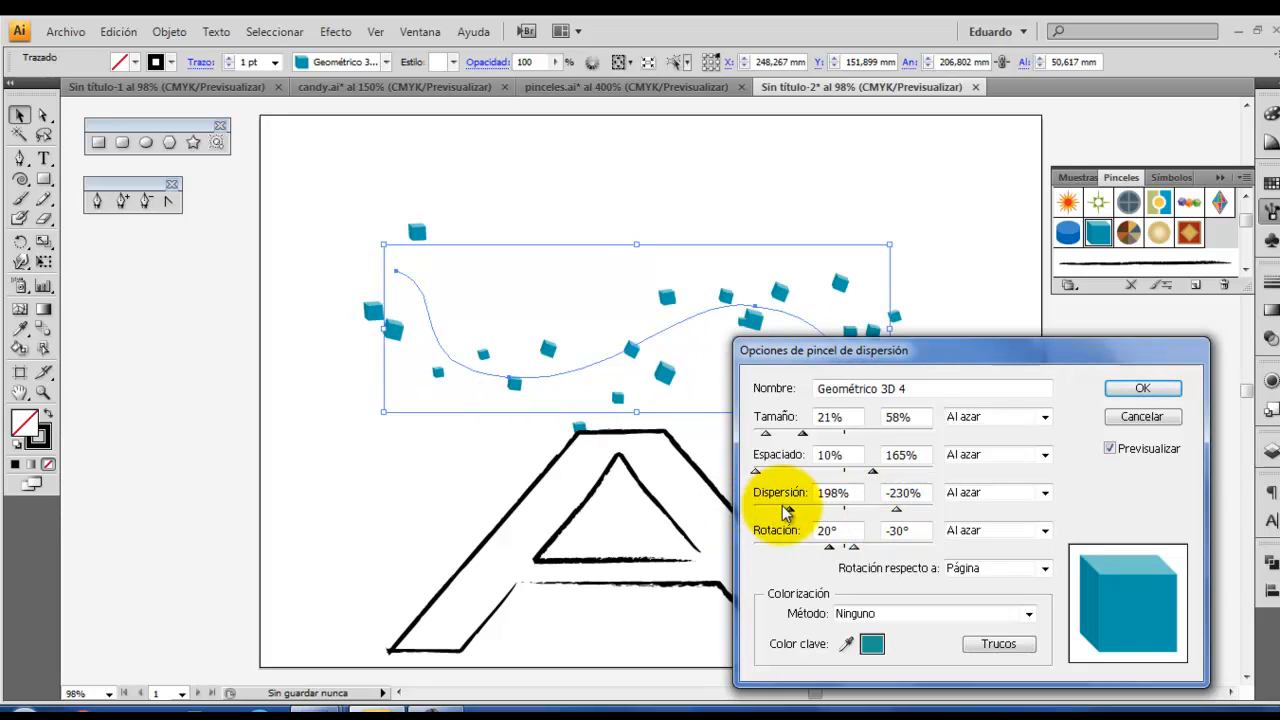
pyautogui.moveTo(789, 511)
pyautogui.mouseDown()
pyautogui.moveTo(860, 512)
pyautogui.moveTo(788, 510)
pyautogui.mouseUp()
# Set the brush's random rotation range to 66° and -90° and apply the option changes to the existing strokes.
pyautogui.moveTo(831, 549); pyautogui.dragTo(877, 550)
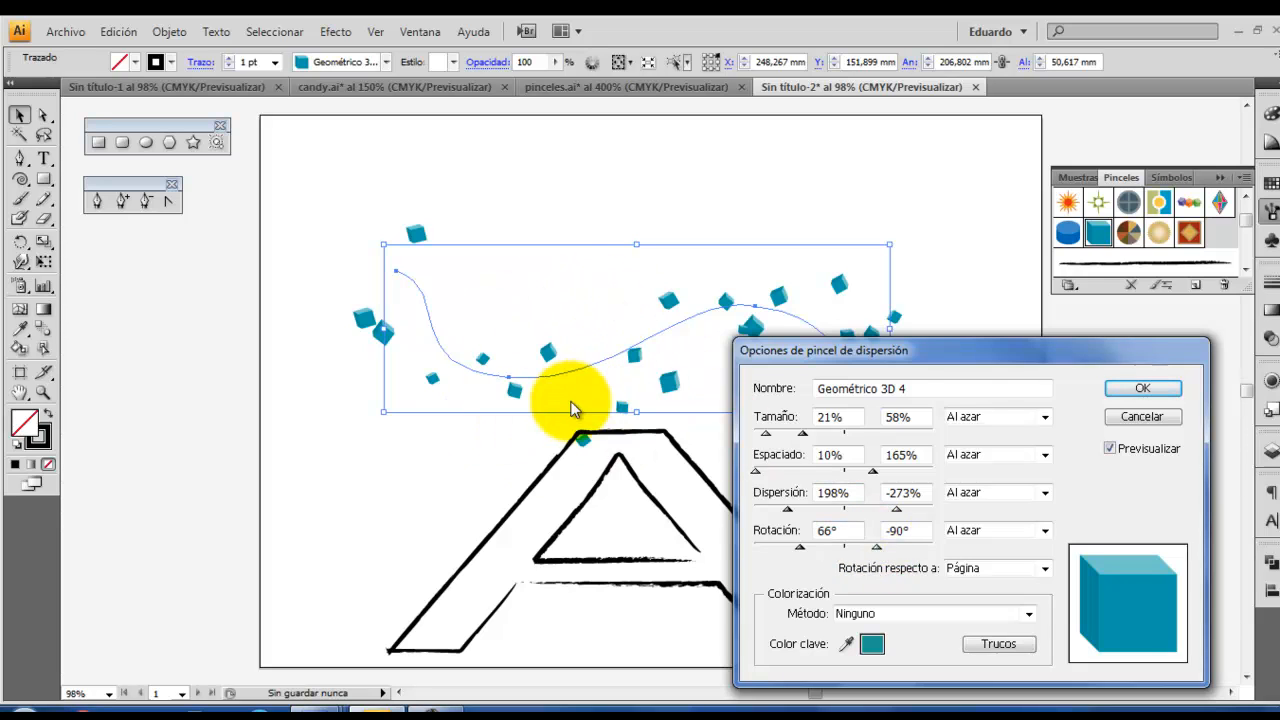
pyautogui.click(1160, 391)
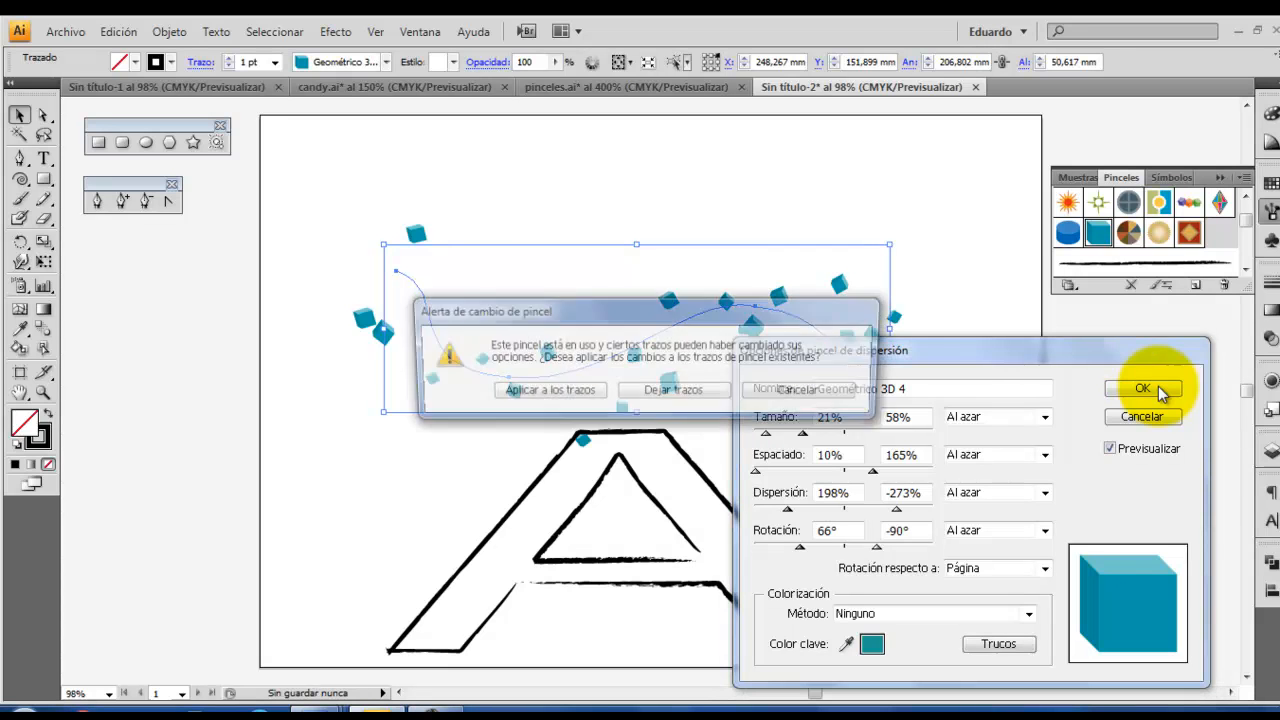
pyautogui.click(532, 387)
# Open the Bordes_Líneas library and apply its blue, green and tan meander border brushes to the wavy path in turn.
pyautogui.click(1069, 287)
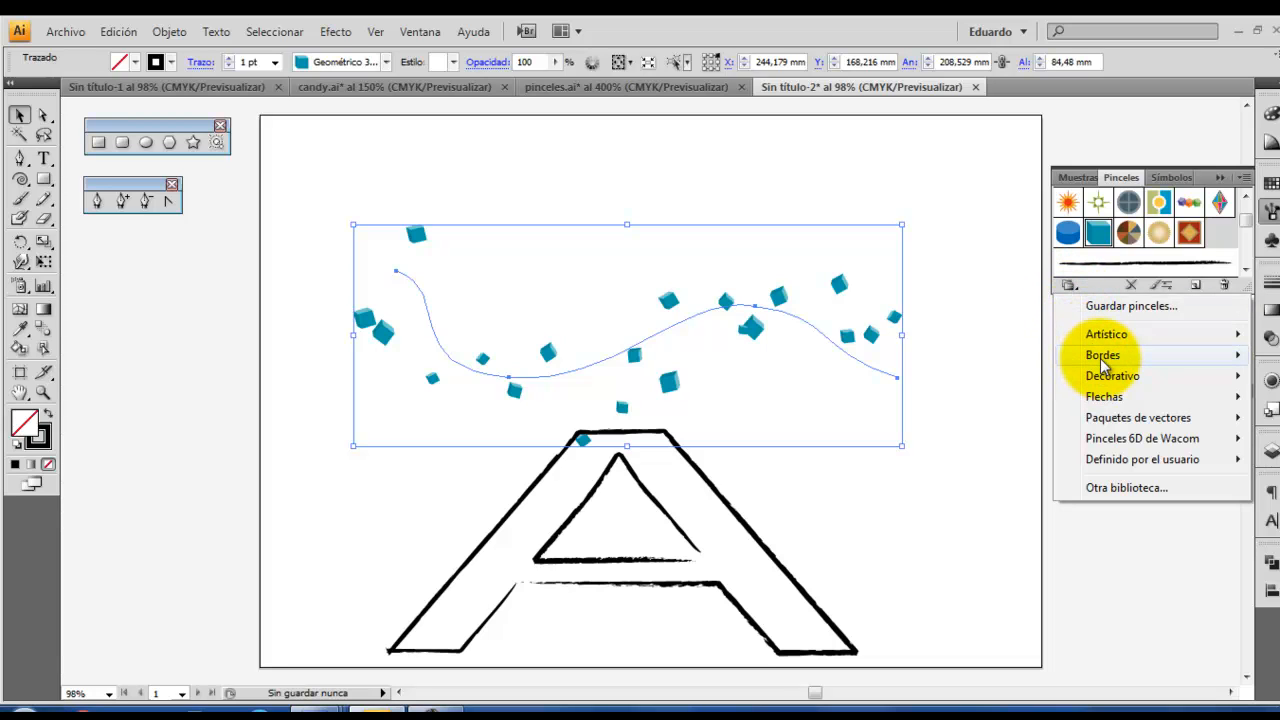
pyautogui.moveTo(1103, 362)
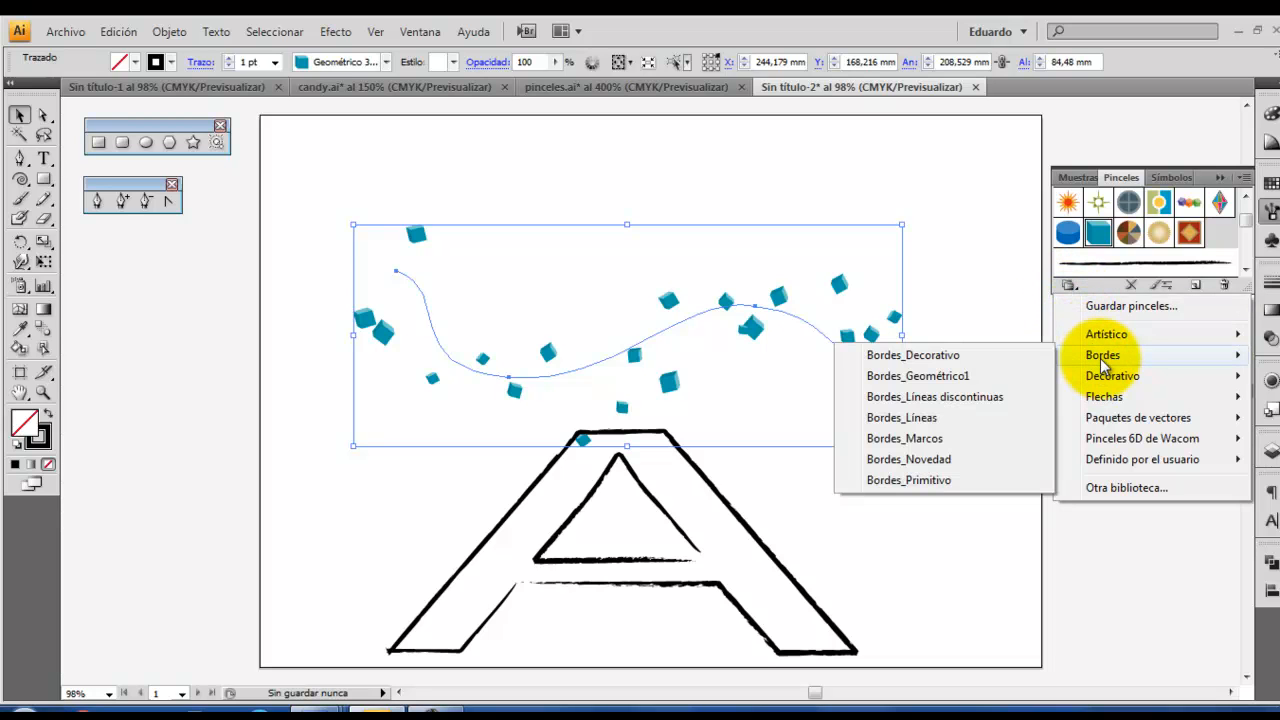
pyautogui.click(930, 417)
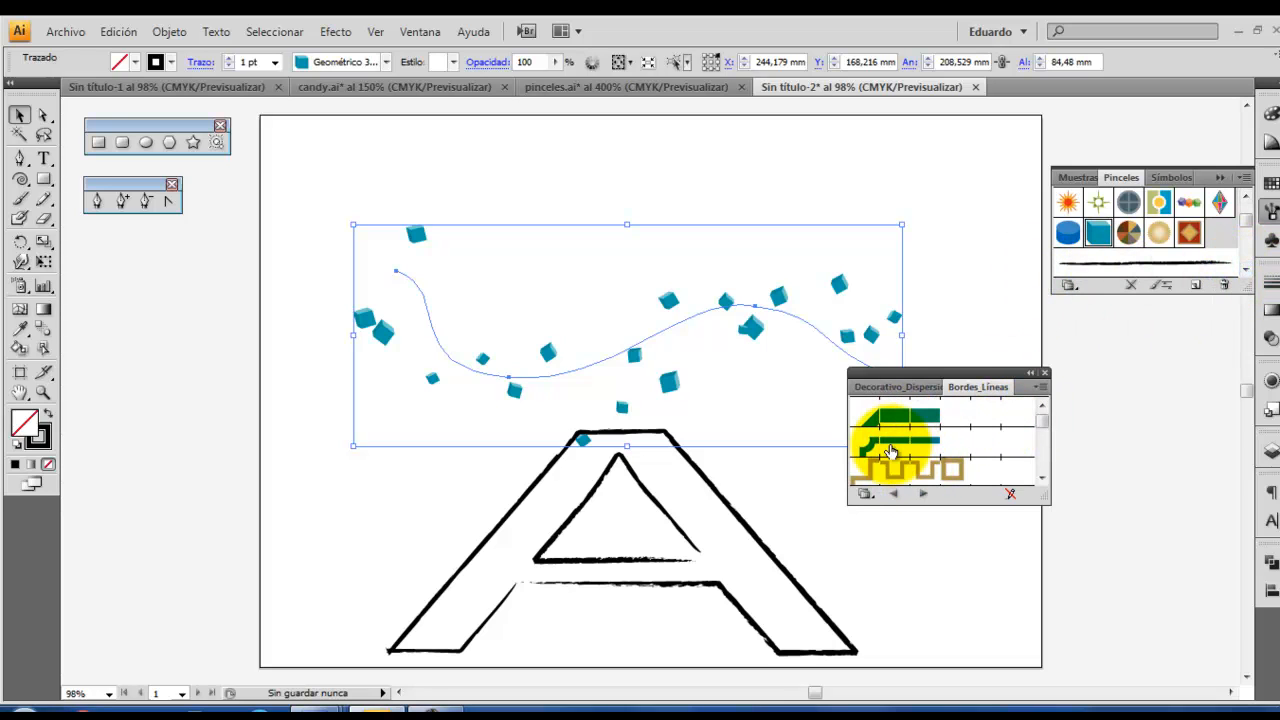
pyautogui.click(908, 440)
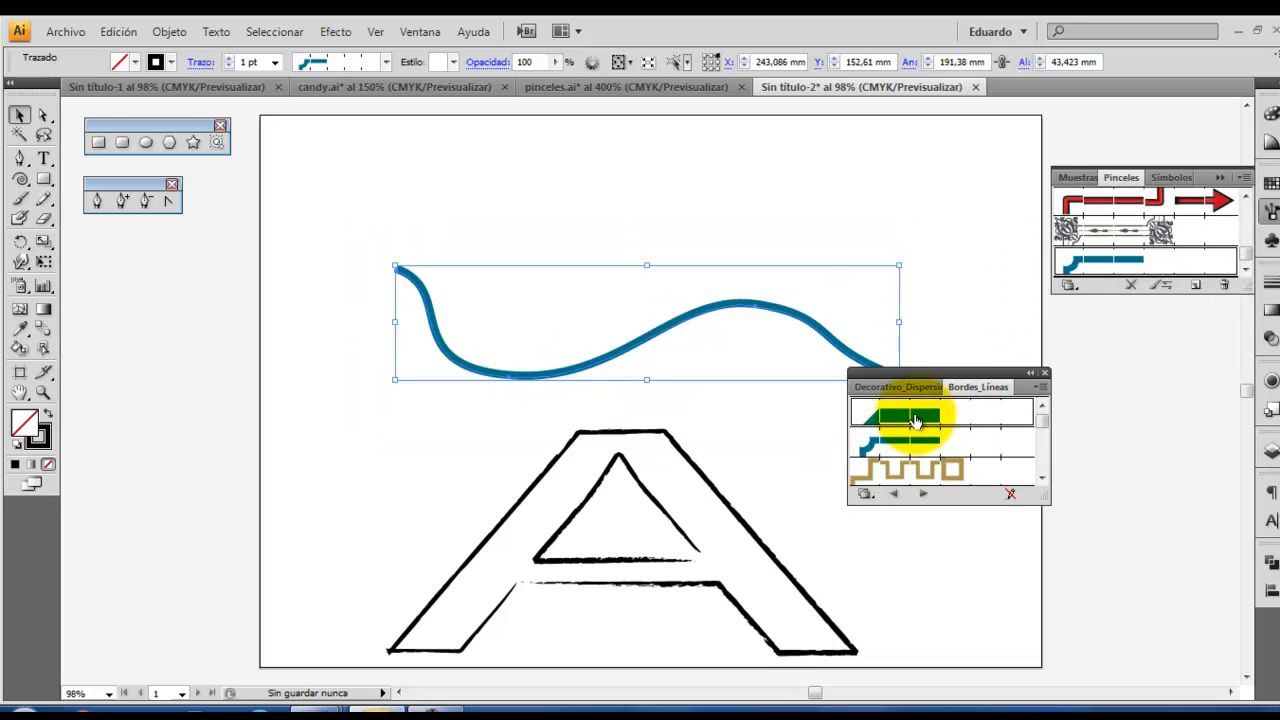
pyautogui.click(895, 416)
pyautogui.click(927, 472)
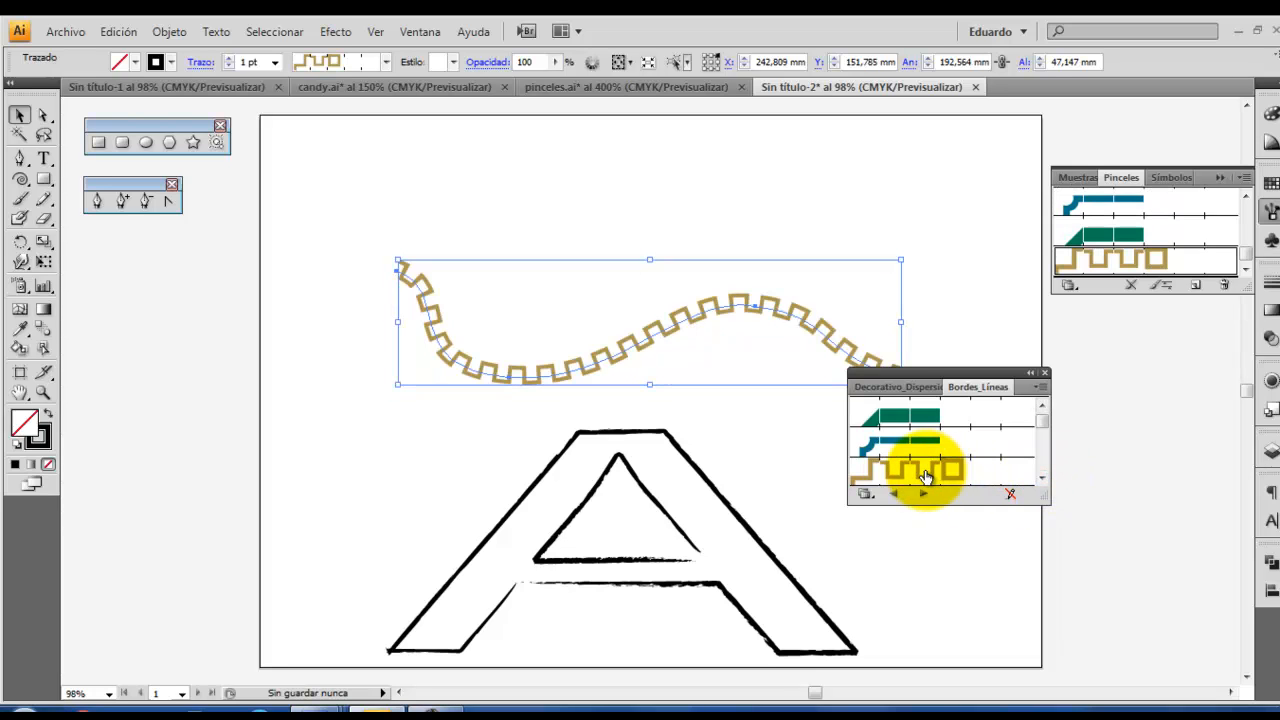
# Apply the black and light blue multi-line border brushes from further down the library to the wavy path in turn, and close the library.
pyautogui.click(1042, 478)
pyautogui.click(1042, 478)
pyautogui.click(1042, 478)
pyautogui.click(1042, 478)
pyautogui.click(1042, 478)
pyautogui.click(1042, 478)
pyautogui.click(1042, 478)
pyautogui.click(1042, 478)
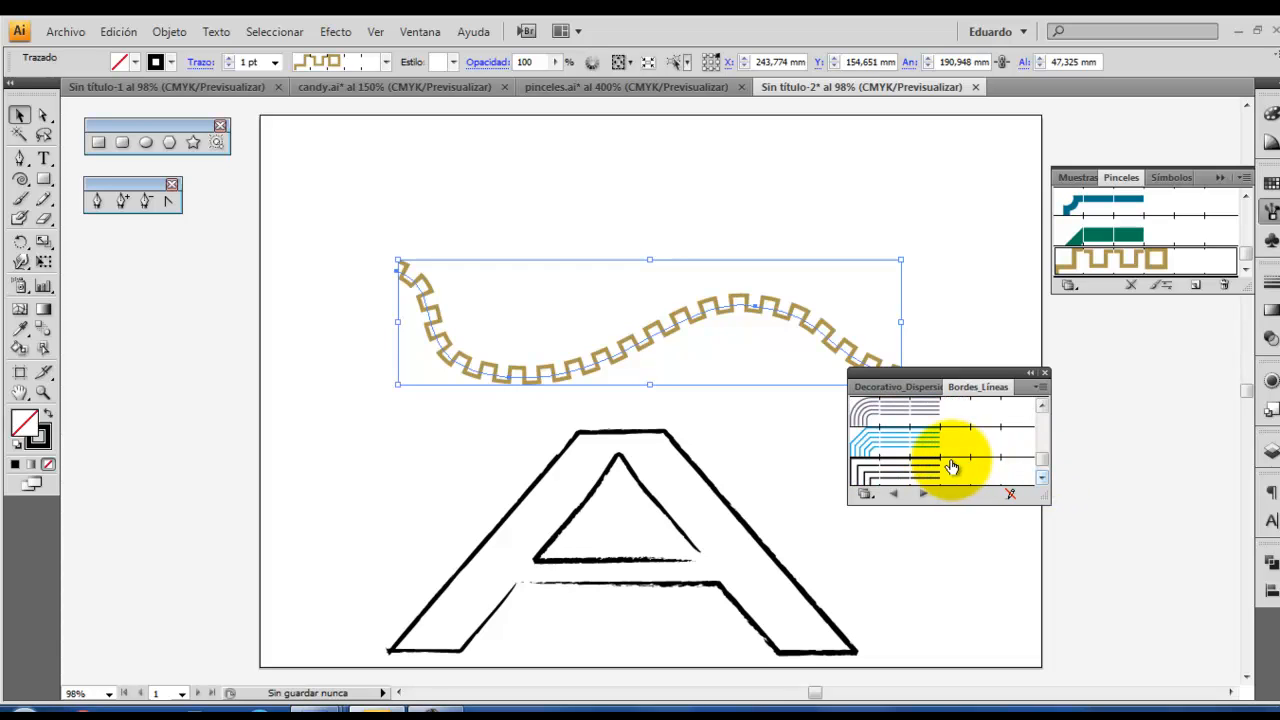
pyautogui.click(913, 474)
pyautogui.click(909, 438)
pyautogui.click(1042, 478)
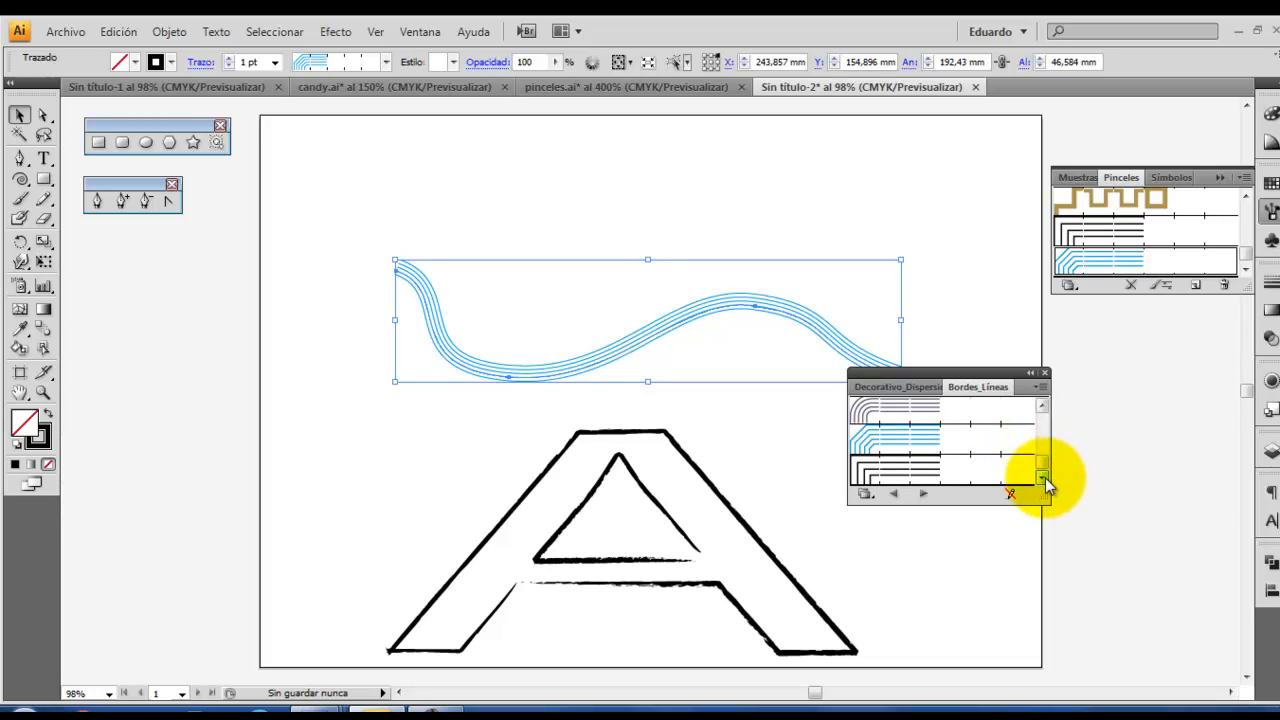
pyautogui.click(1045, 372)
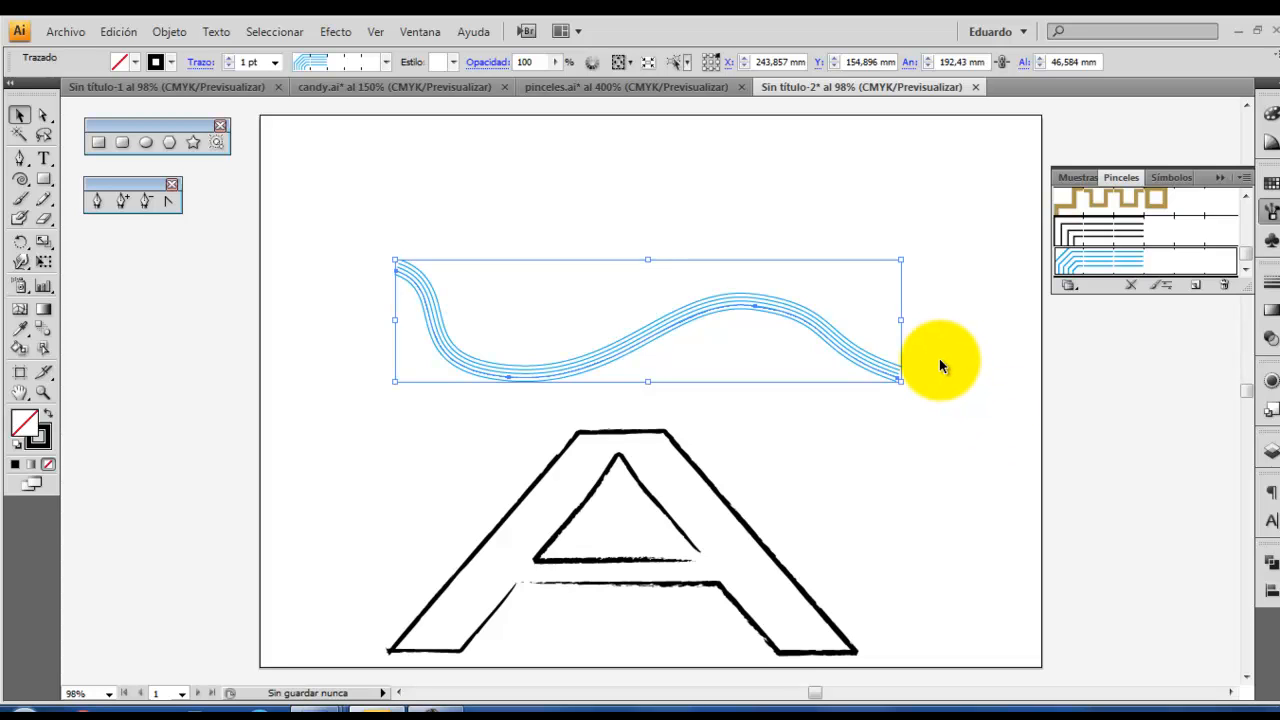
# Move the wavy path to the artboard's lower-left edge, overlapping the letter A, and view the available new brush types without creating one.
pyautogui.moveTo(351, 206); pyautogui.dragTo(265, 240)
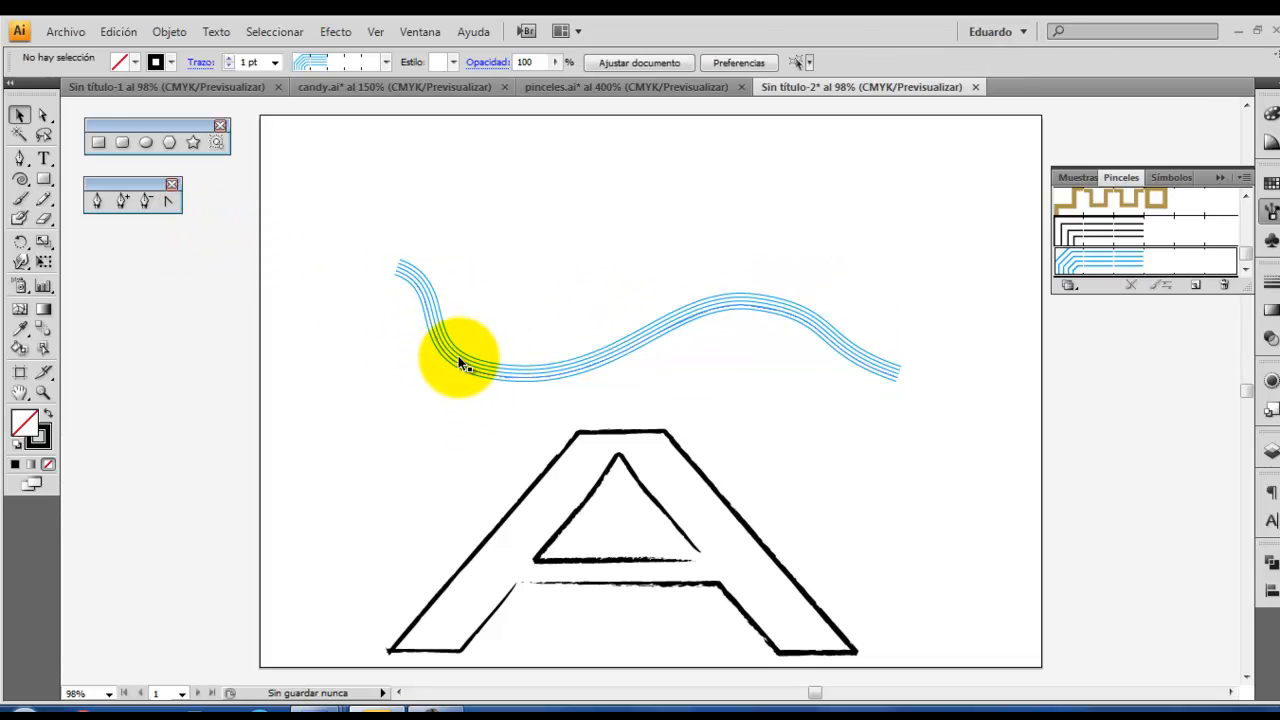
pyautogui.moveTo(457, 362)
pyautogui.mouseDown()
pyautogui.moveTo(197, 600)
pyautogui.moveTo(210, 622)
pyautogui.mouseUp()
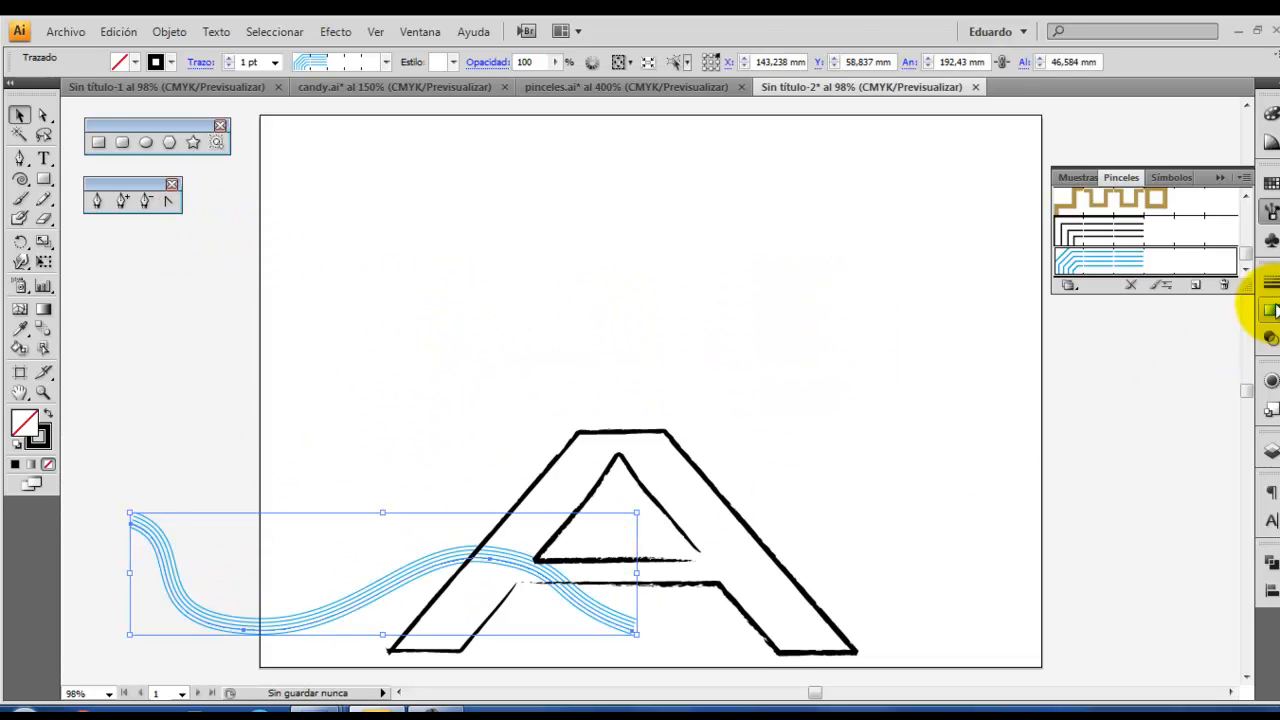
pyautogui.click(1196, 286)
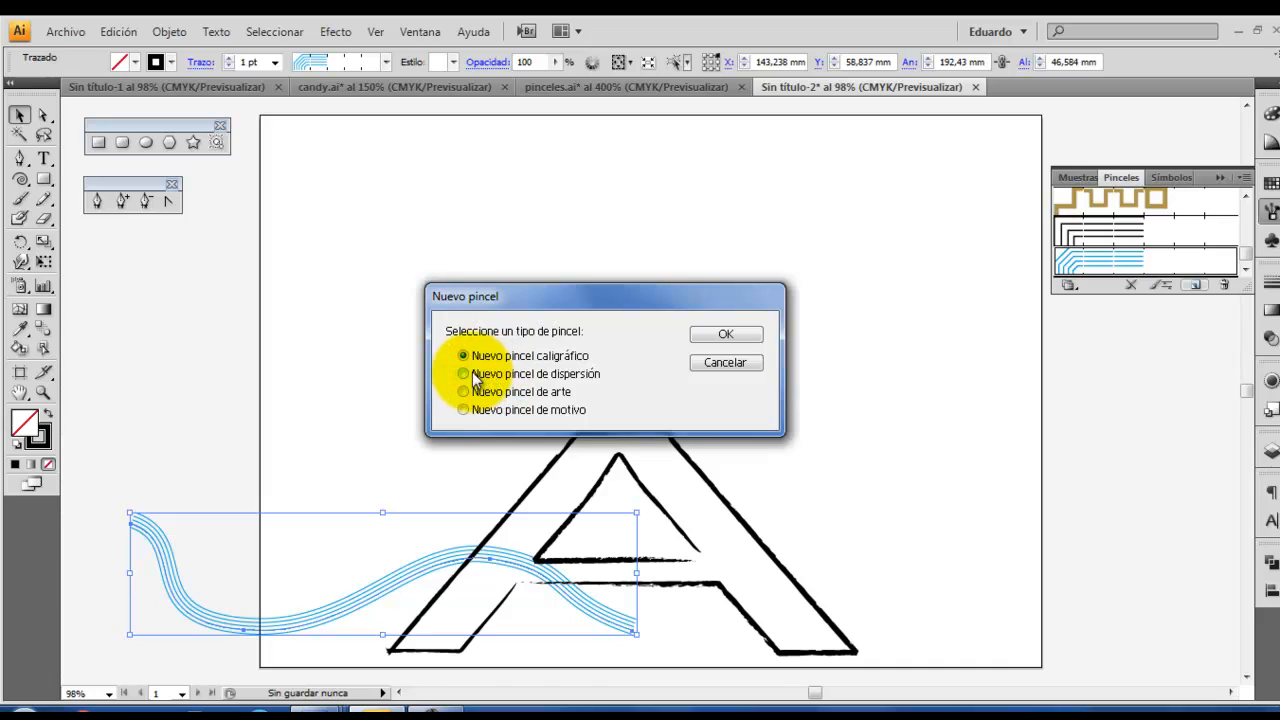
pyautogui.click(712, 362)
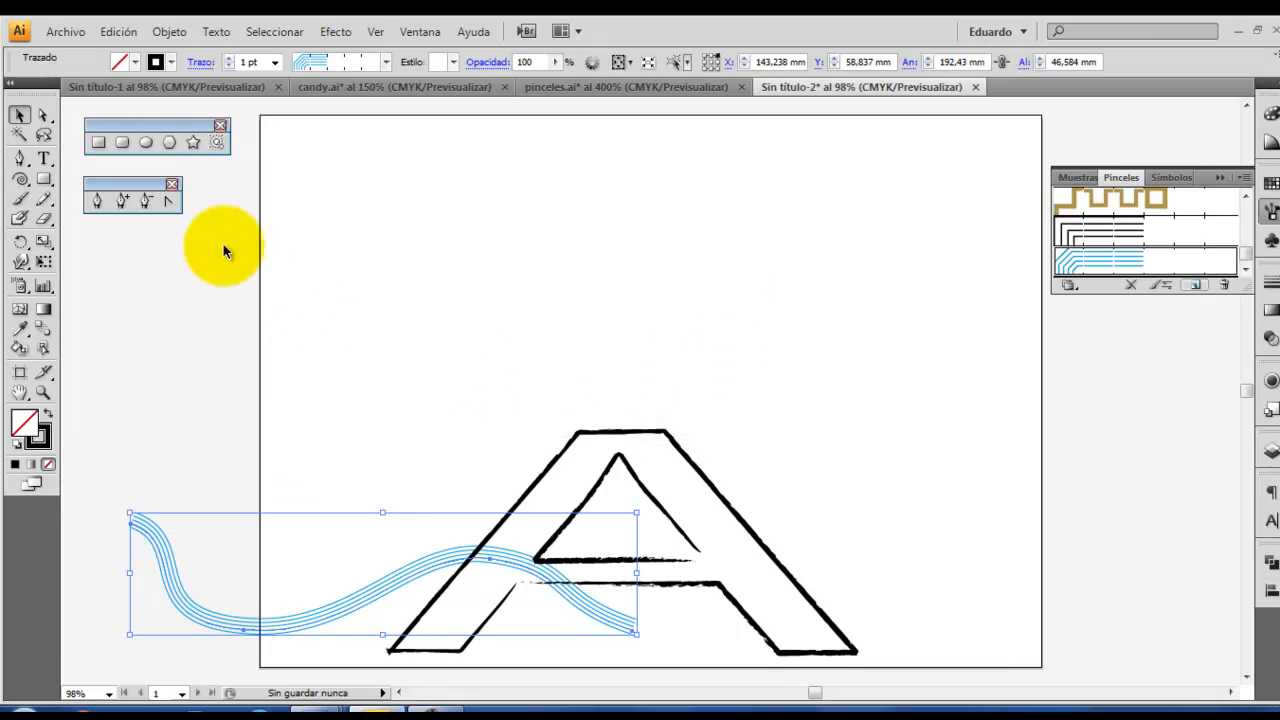
# Draw a spiral about 42 by 37 mm near the artboard's upper-left corner and set its stroke weight to 6 pt.
pyautogui.click(146, 143)
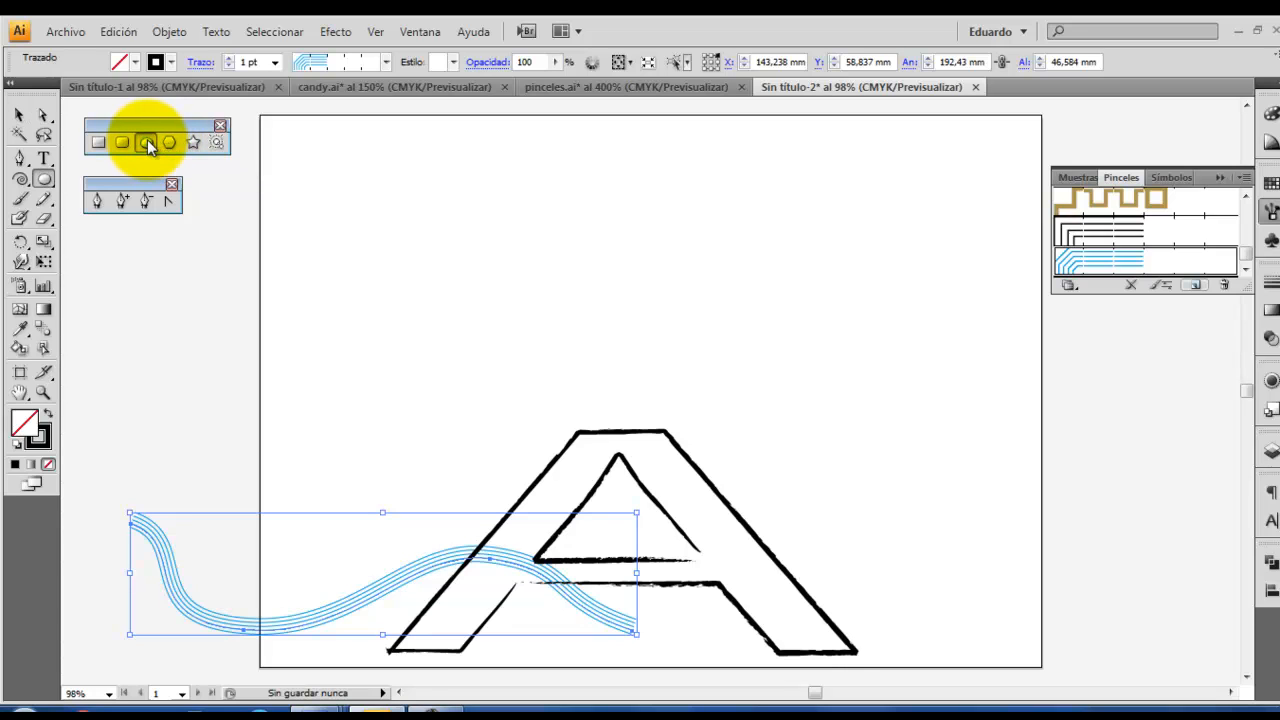
pyautogui.click(20, 179)
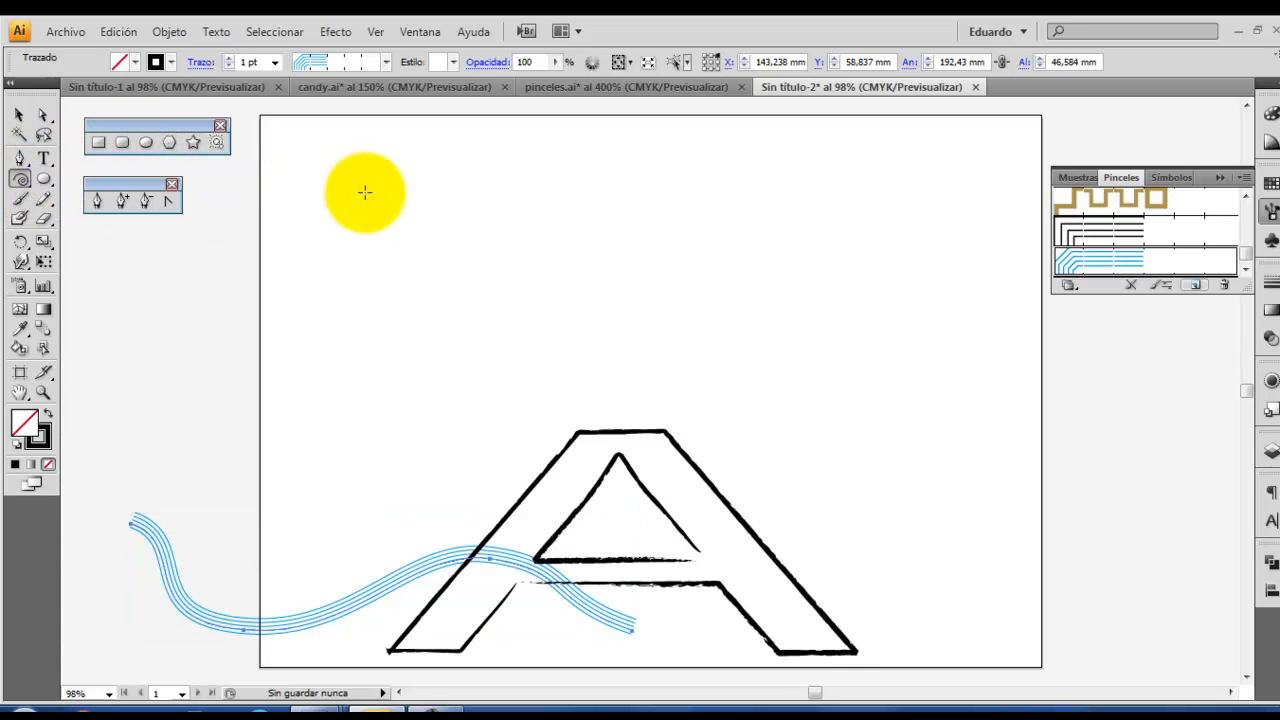
pyautogui.moveTo(401, 197); pyautogui.dragTo(460, 238)
pyautogui.moveTo(460, 238); pyautogui.dragTo(461, 237)
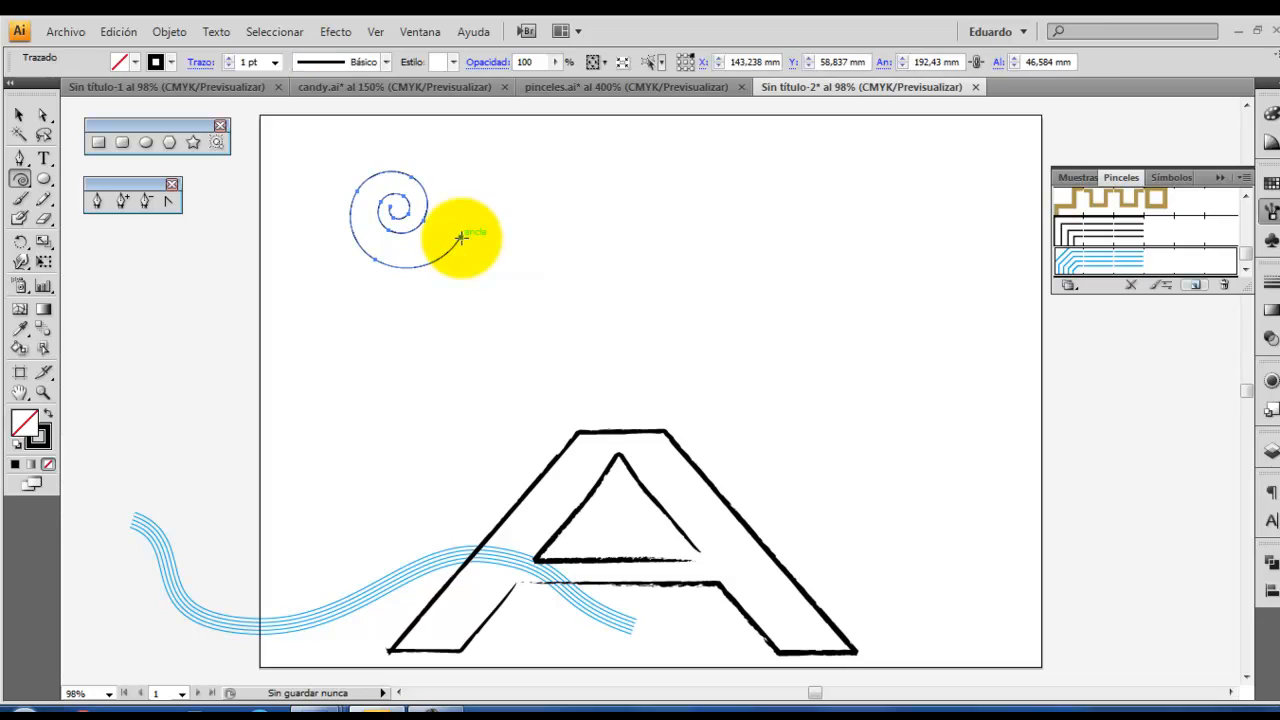
pyautogui.click(229, 58)
pyautogui.click(229, 58)
pyautogui.click(229, 58)
pyautogui.click(229, 58)
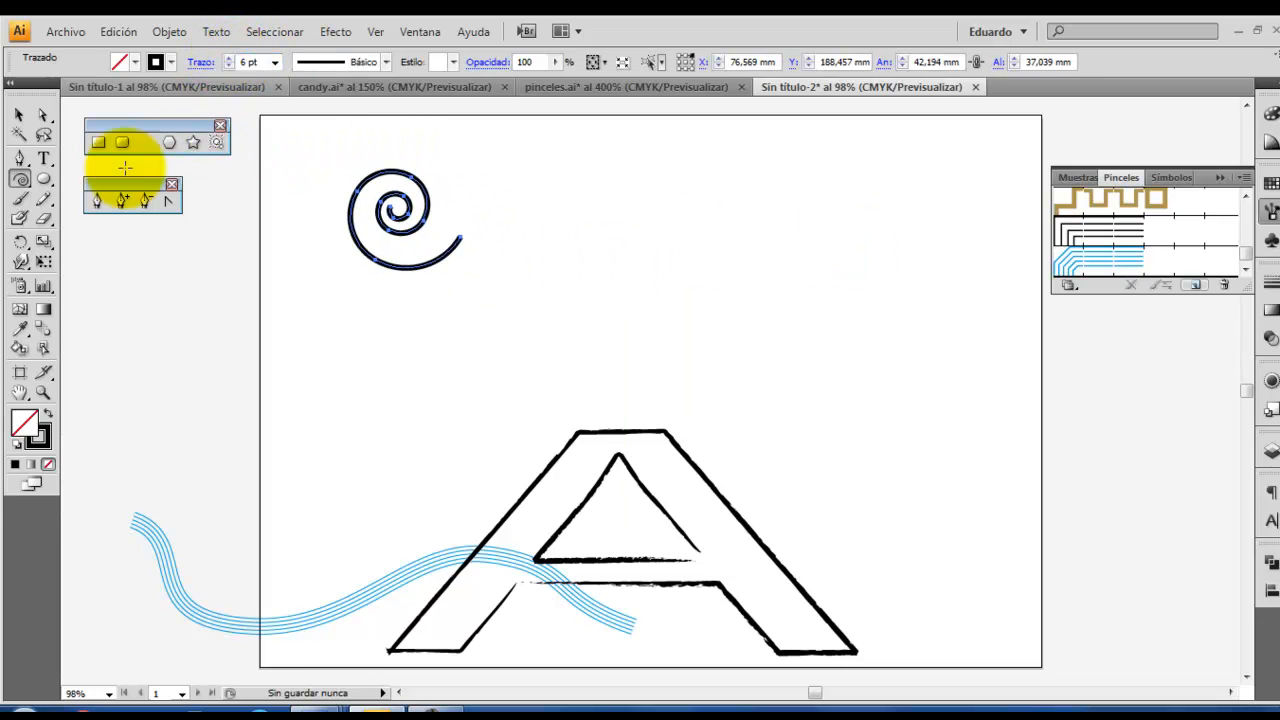
# Set the spiral's fill to none and its stroke colour to purple AF0CF2.
pyautogui.click(16, 465)
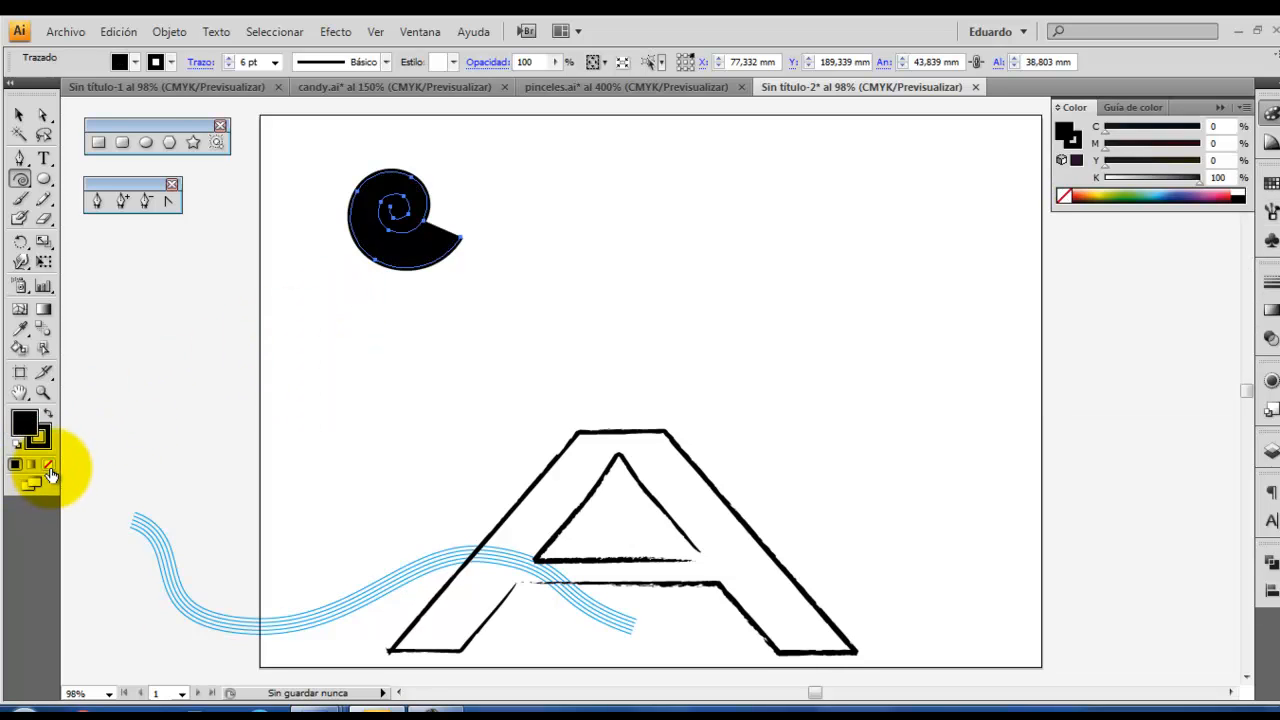
pyautogui.click(49, 465)
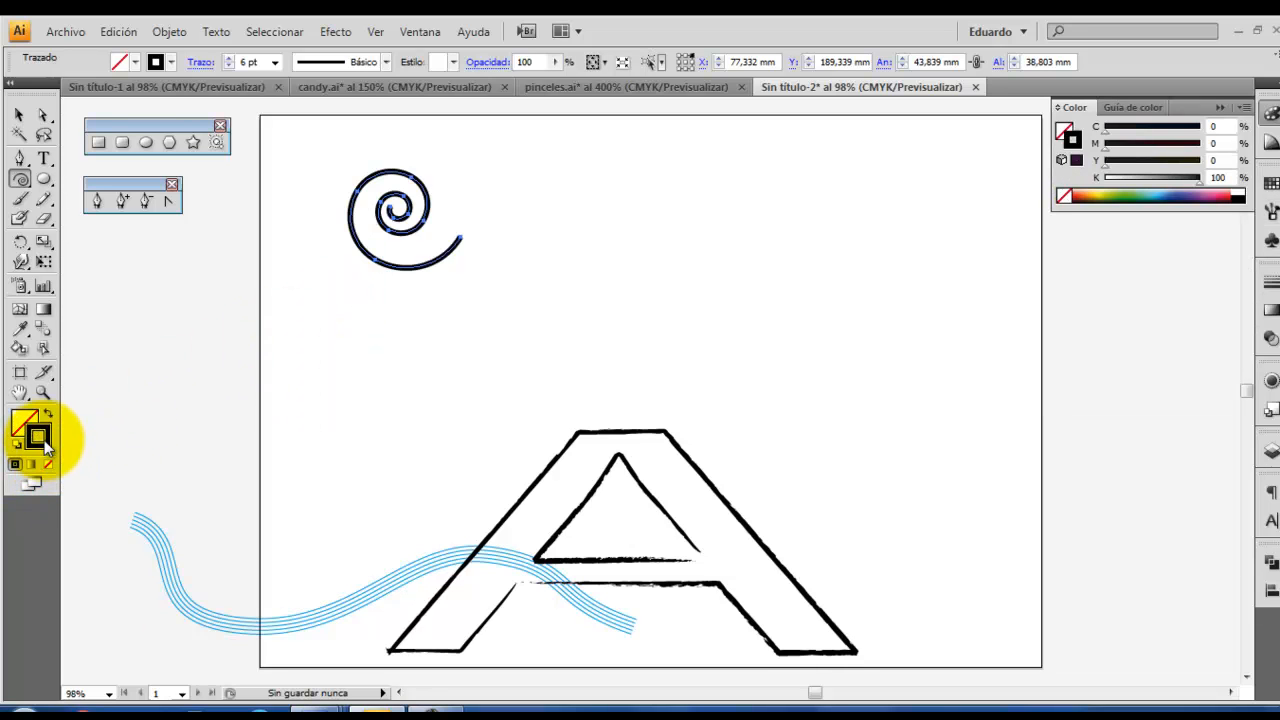
pyautogui.doubleClick(44, 440)
pyautogui.click(629, 261)
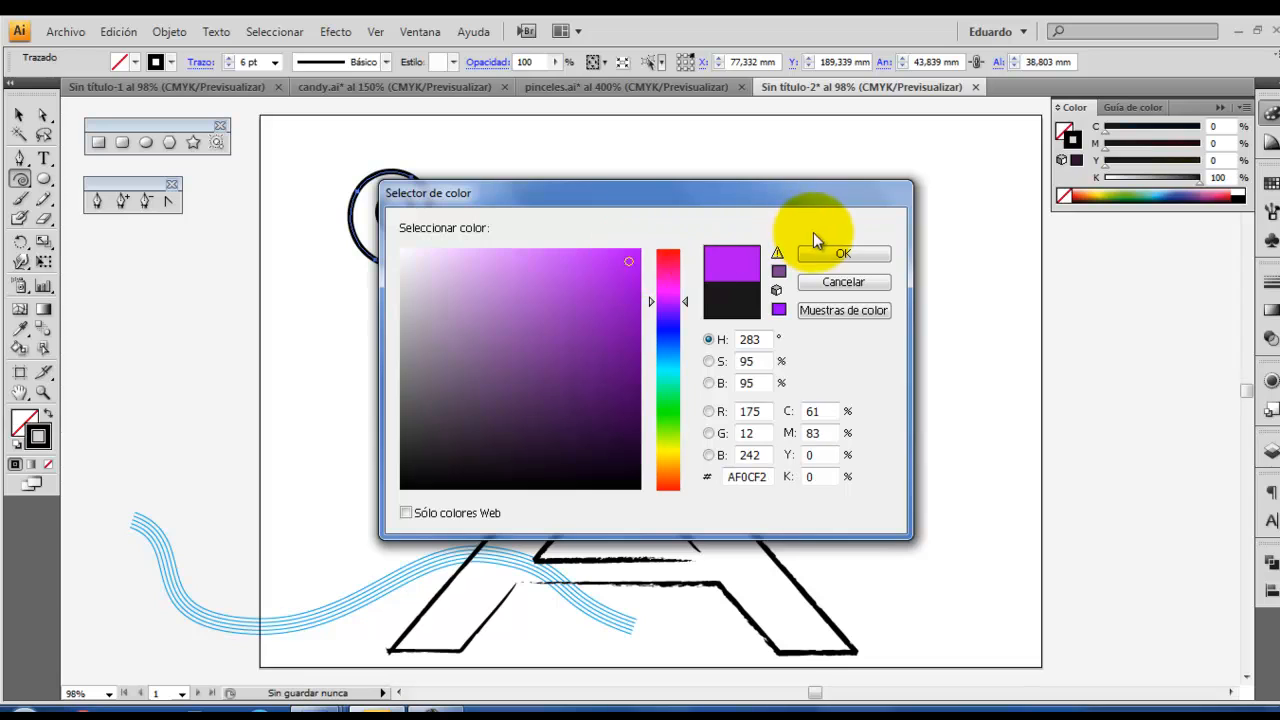
pyautogui.click(836, 254)
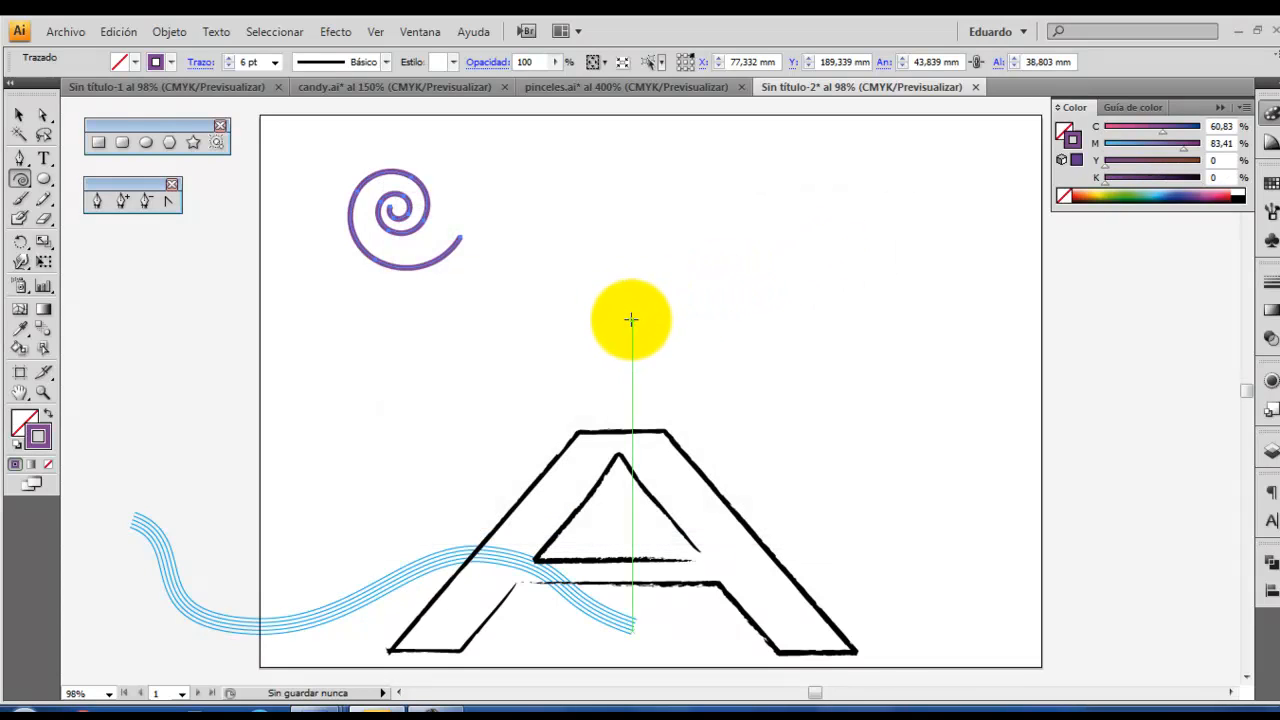
# Start a new scatter brush from the drawn purple spiral and name it espiral.
pyautogui.click(1271, 211)
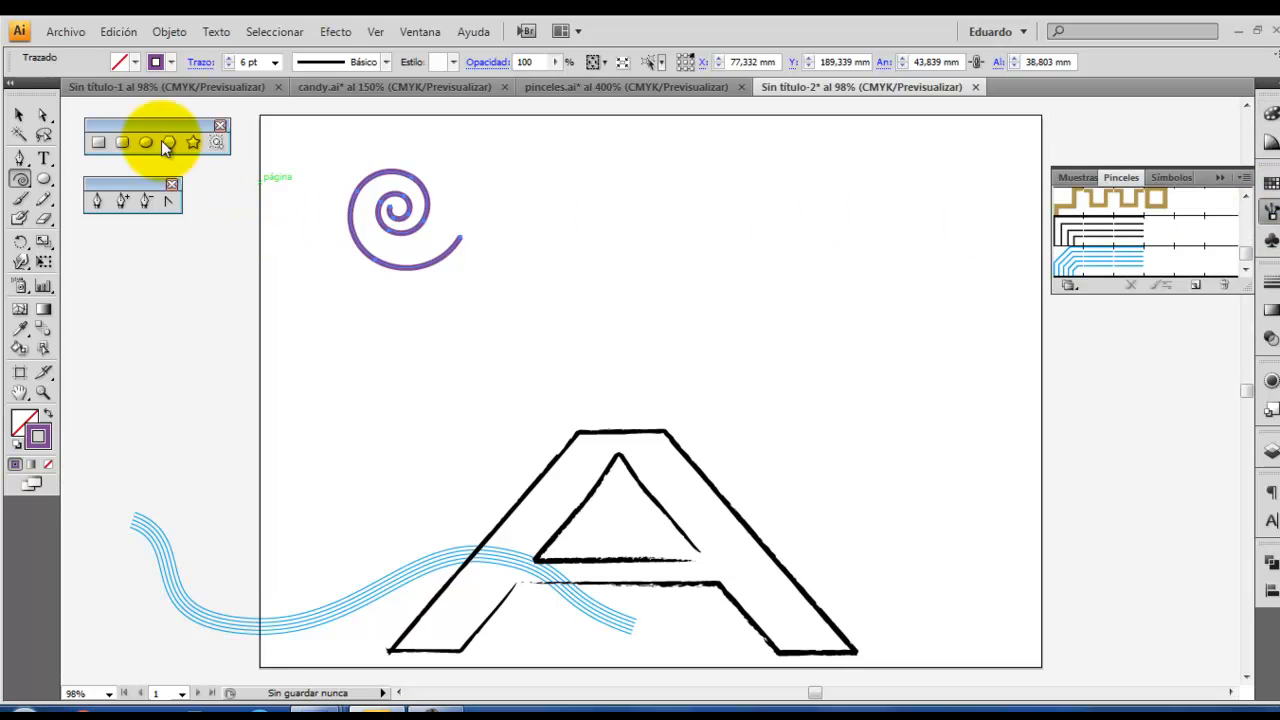
pyautogui.click(1195, 286)
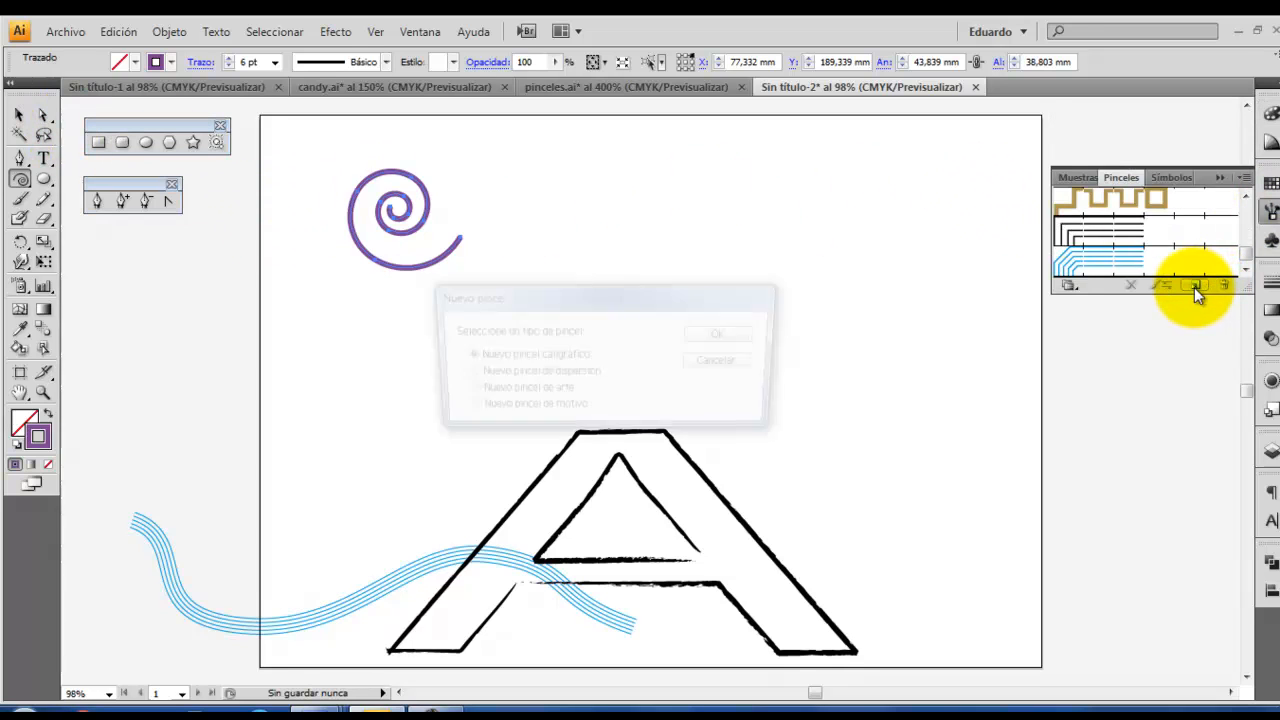
pyautogui.click(549, 376)
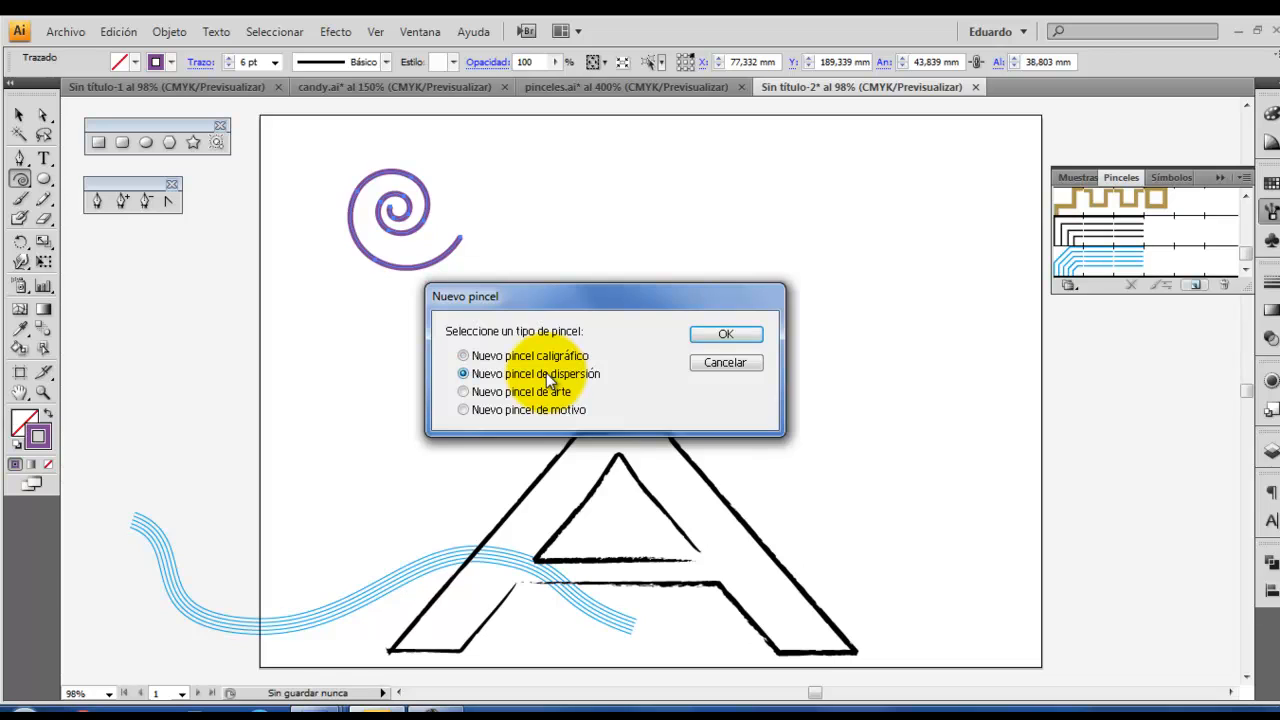
pyautogui.click(728, 334)
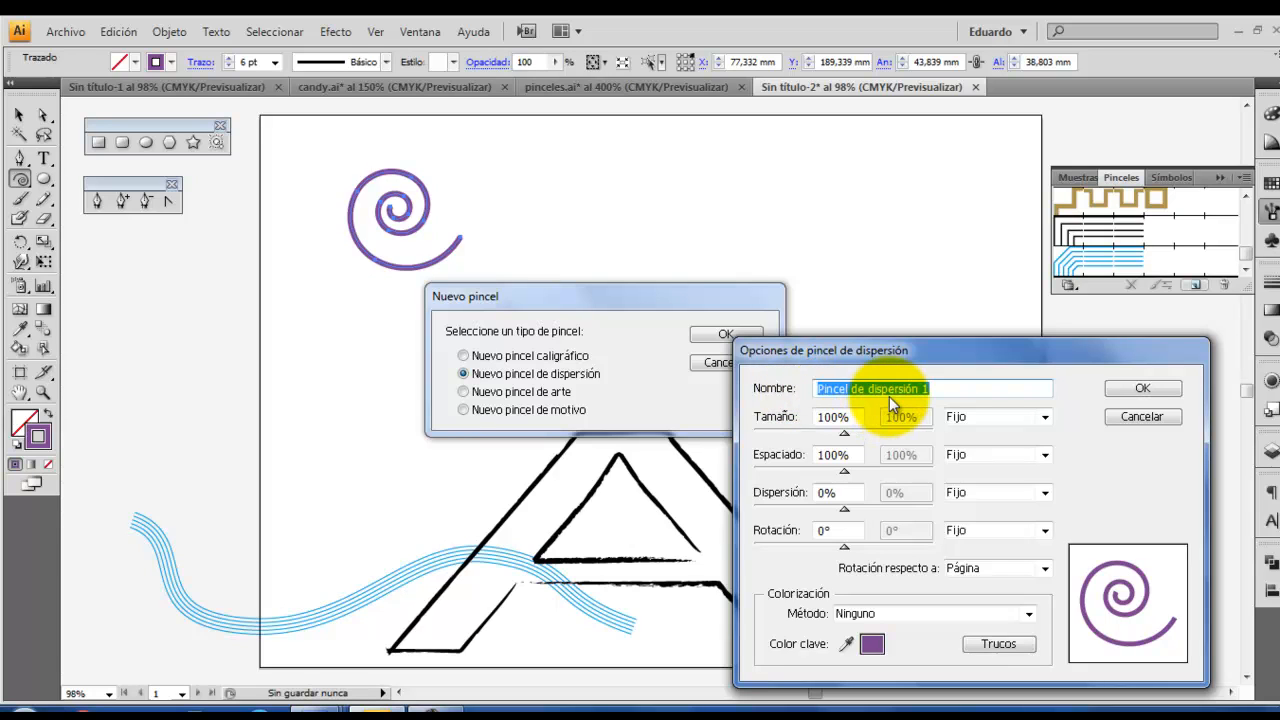
pyautogui.write('espiral')
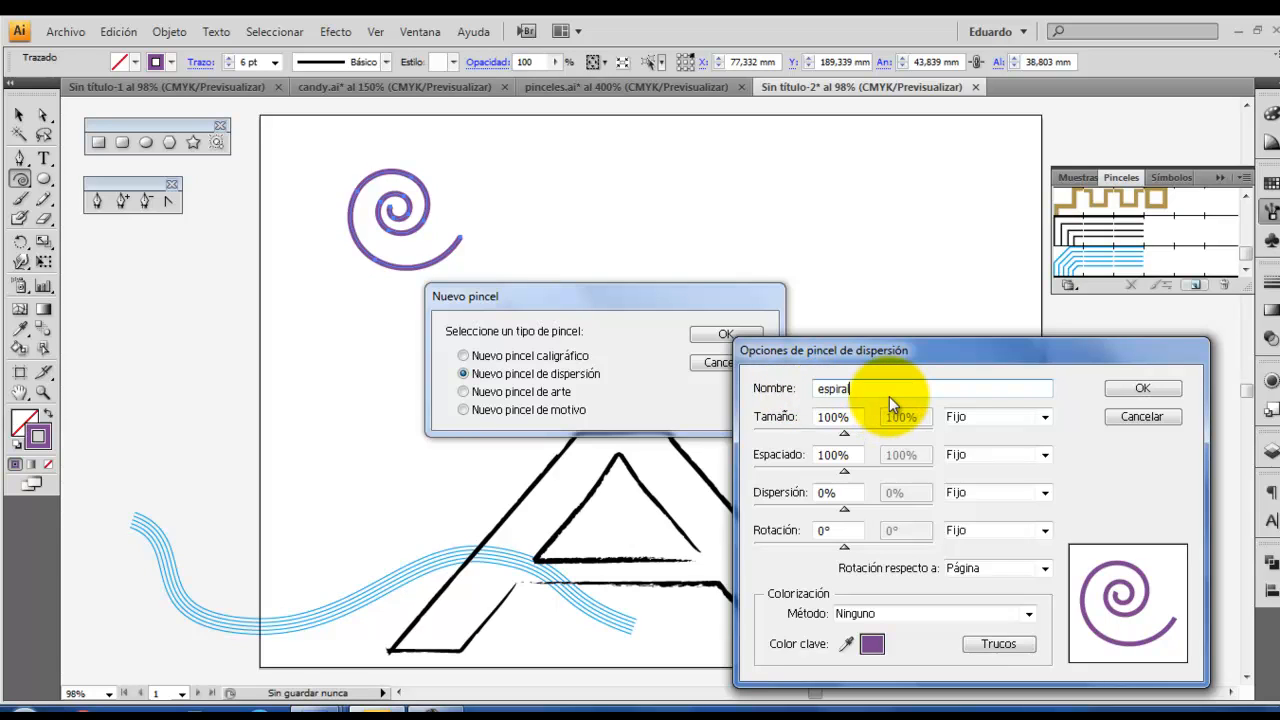
# Set the espiral brush's size to random between 29% and 70% and its spacing to random between 67% and 100%, and create it.
pyautogui.click(1043, 418)
pyautogui.click(1013, 445)
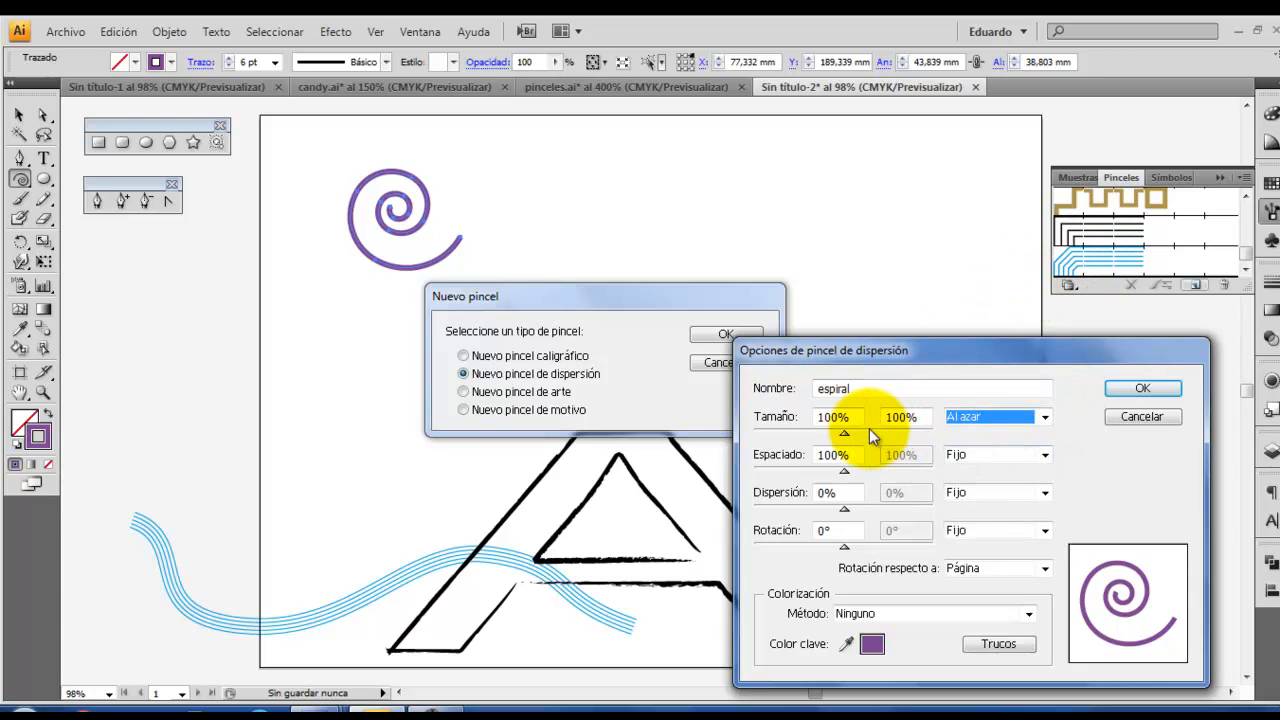
pyautogui.moveTo(844, 433); pyautogui.dragTo(813, 466)
pyautogui.click(1044, 455)
pyautogui.click(971, 480)
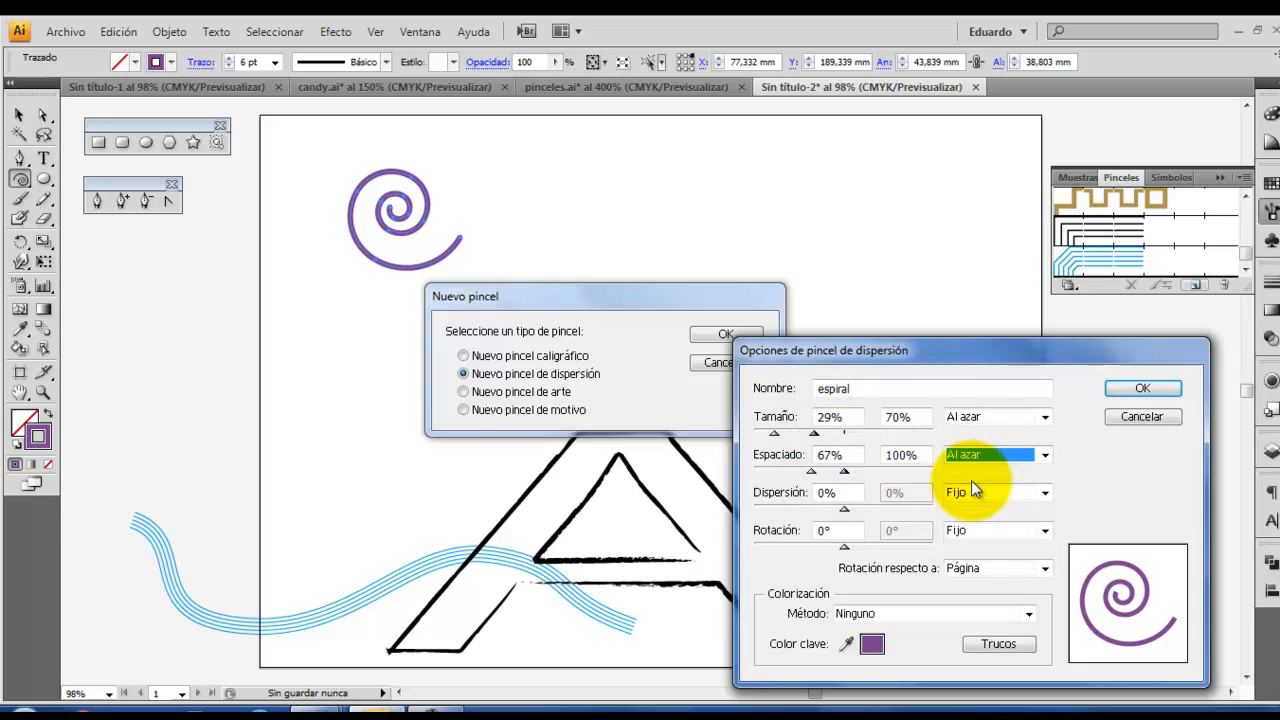
pyautogui.click(1148, 388)
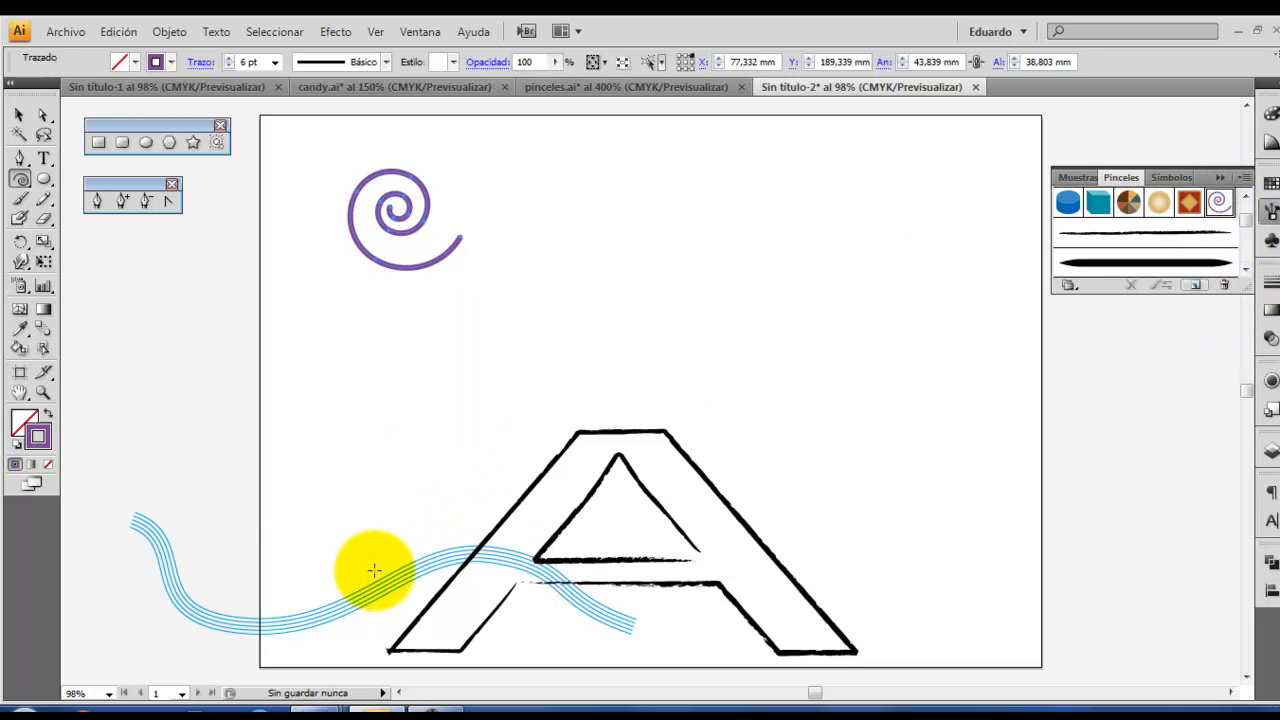
# Apply the espiral brush to the wavy path and move the letter A over the artboard's lower-right edge.
pyautogui.click(19, 115)
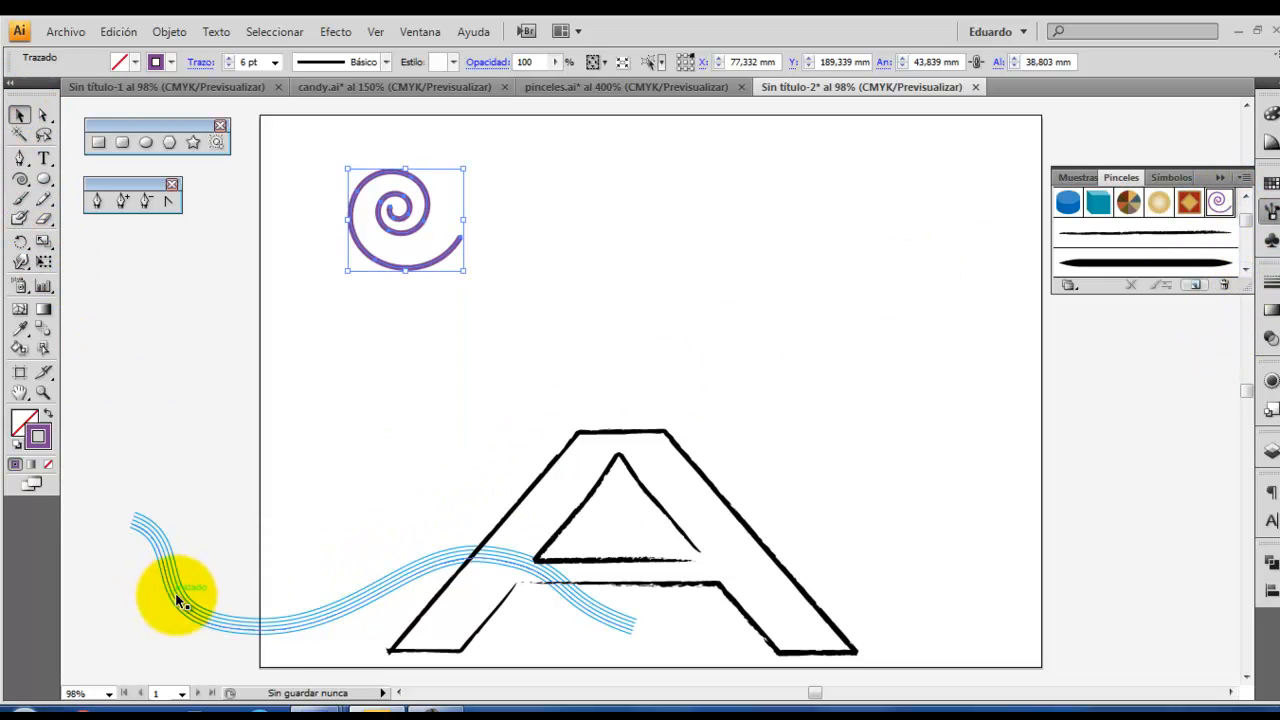
pyautogui.click(202, 620)
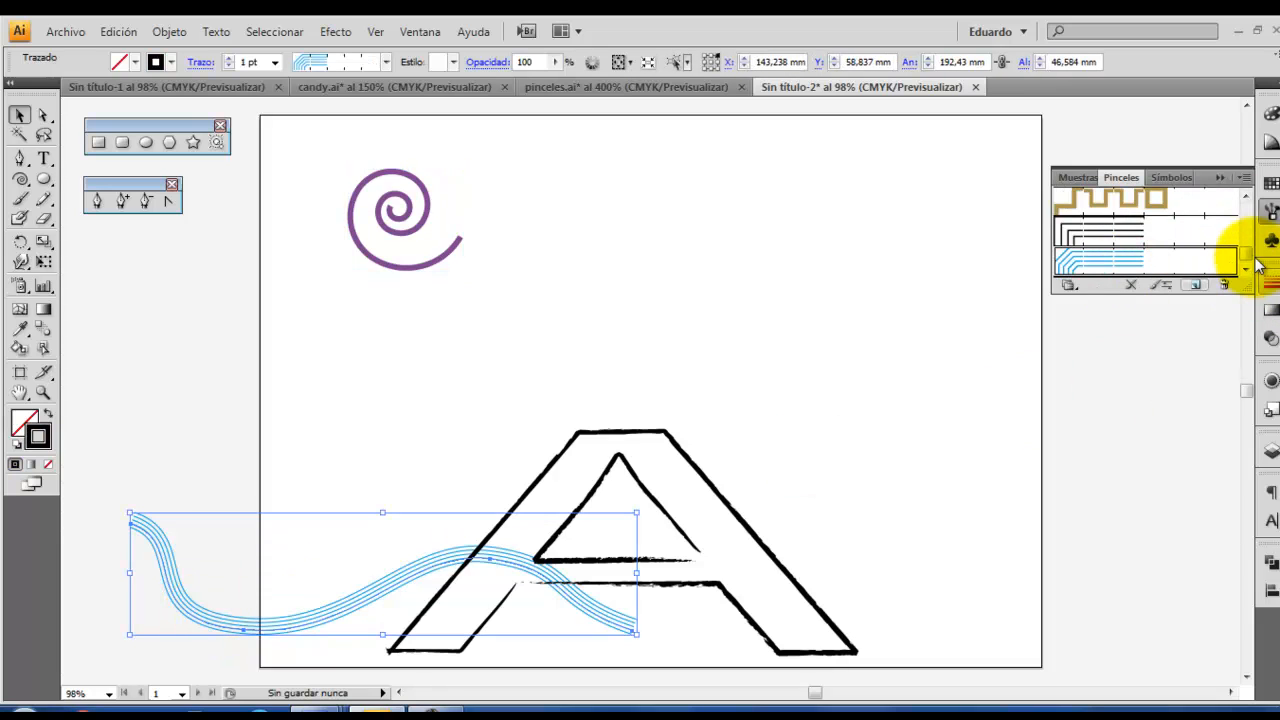
pyautogui.moveTo(1249, 253)
pyautogui.mouseDown()
pyautogui.moveTo(1253, 194)
pyautogui.moveTo(1253, 215)
pyautogui.mouseUp()
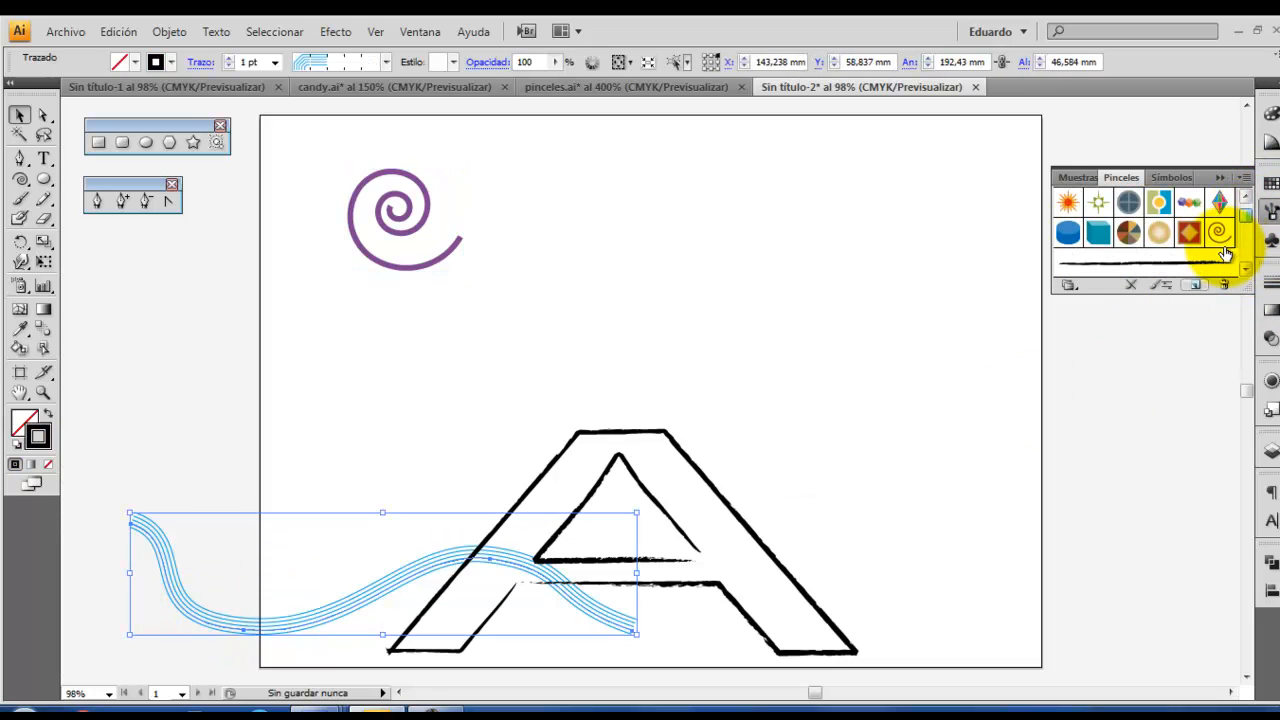
pyautogui.click(1219, 234)
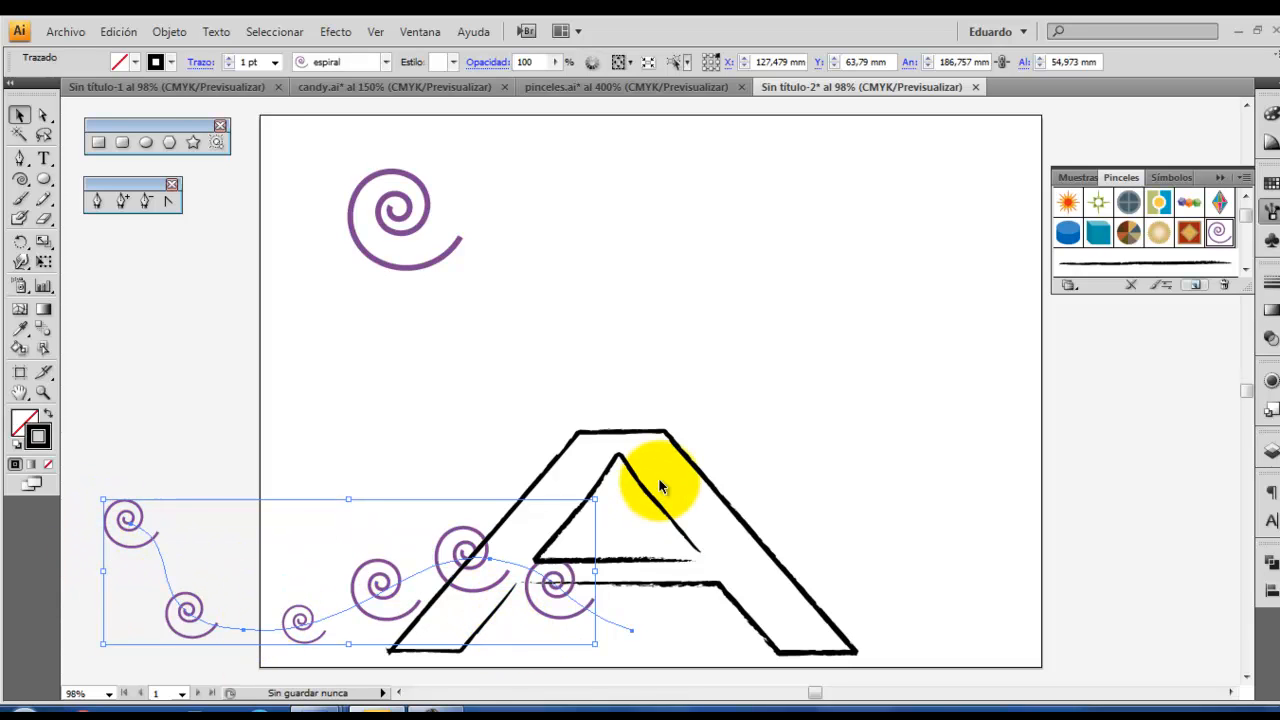
pyautogui.moveTo(675, 462); pyautogui.dragTo(1037, 440)
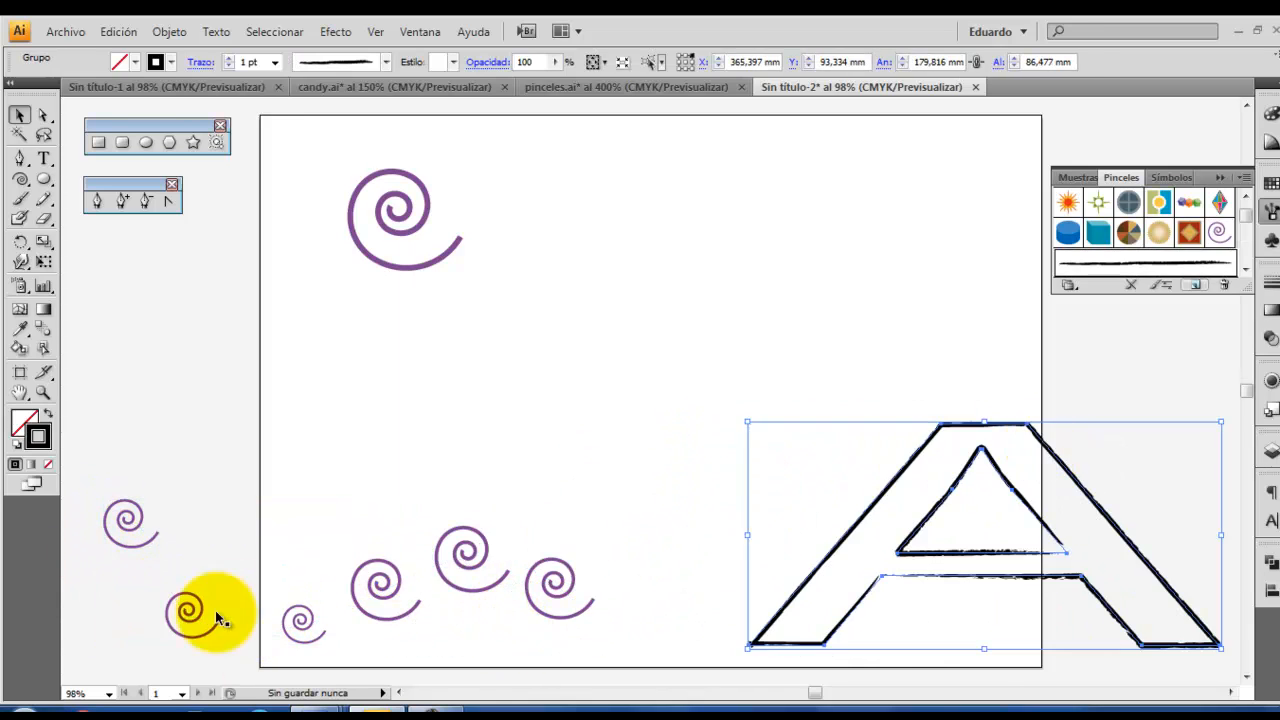
# Reopen the espiral brush's options and set its rotation to random between -140° and -57°.
pyautogui.click(372, 622)
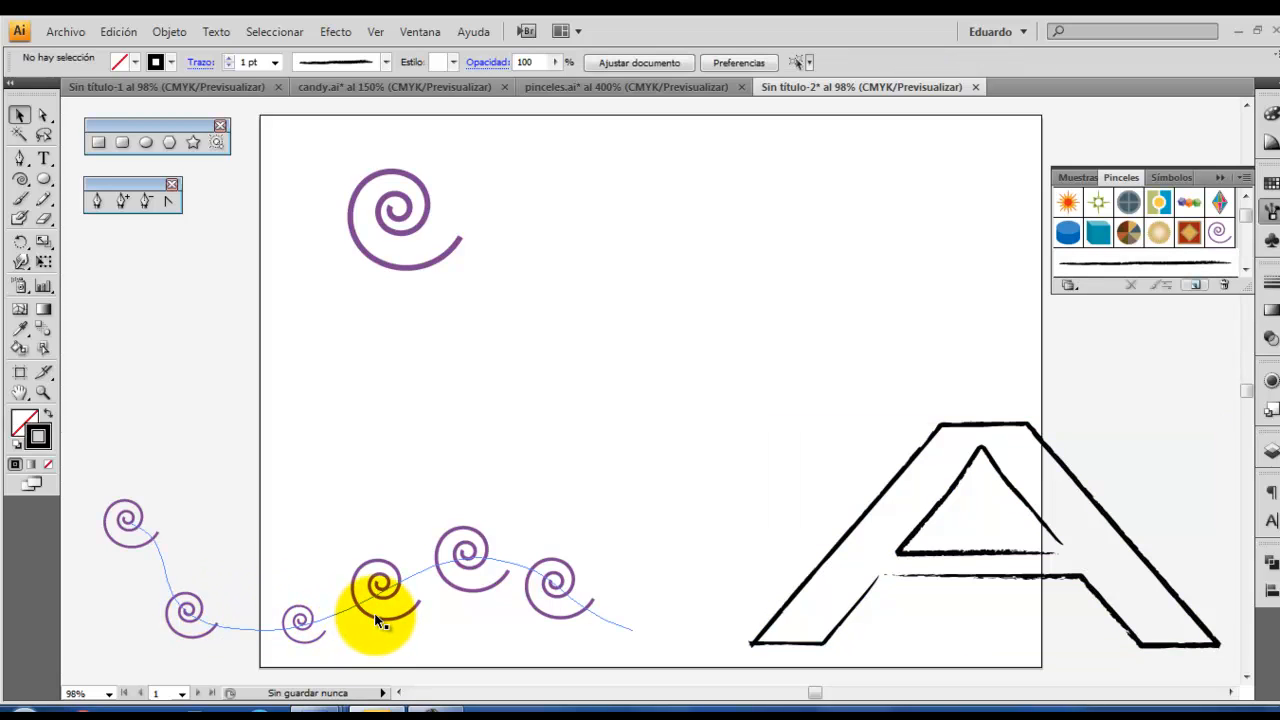
pyautogui.doubleClick(1220, 234)
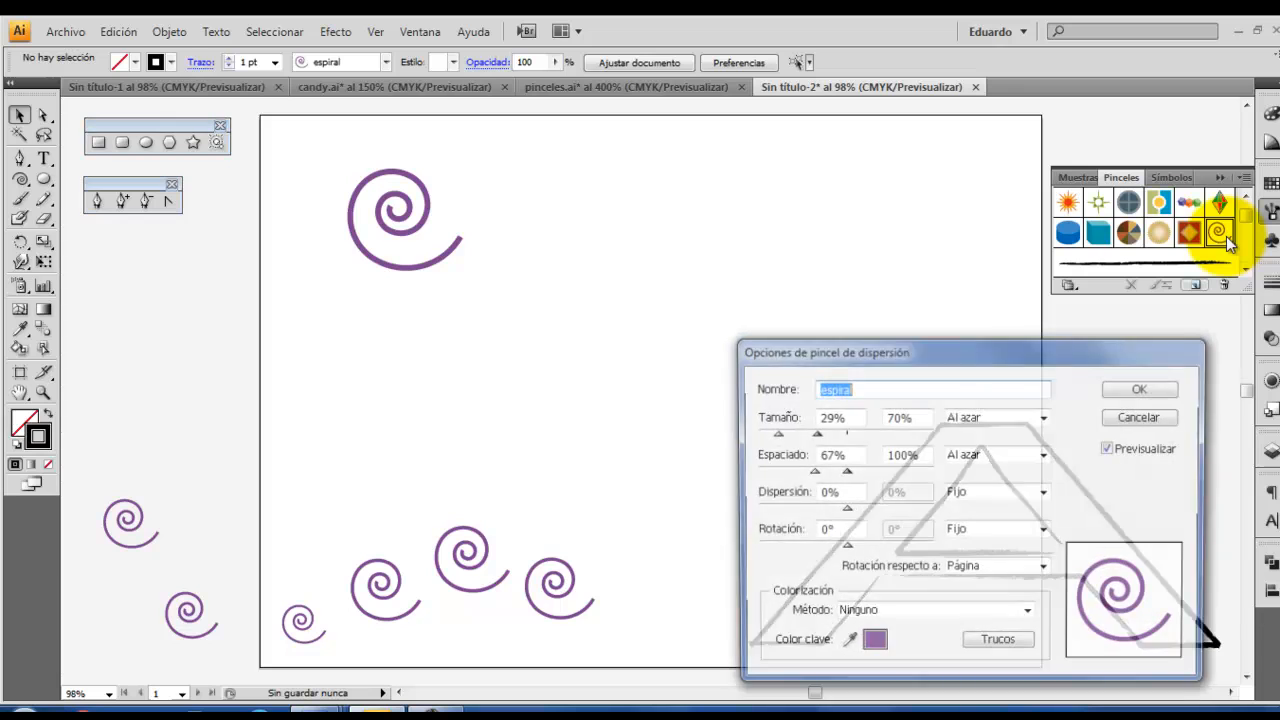
pyautogui.click(956, 535)
pyautogui.click(975, 561)
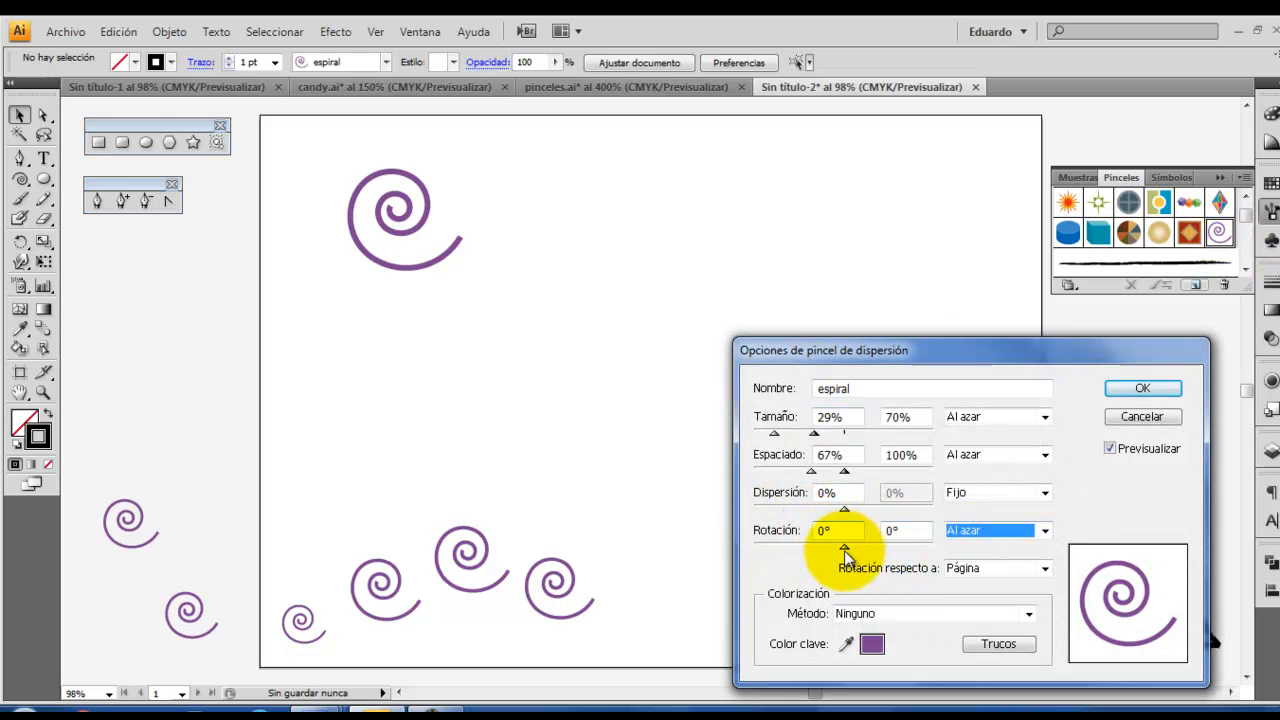
pyautogui.moveTo(842, 549); pyautogui.dragTo(816, 549)
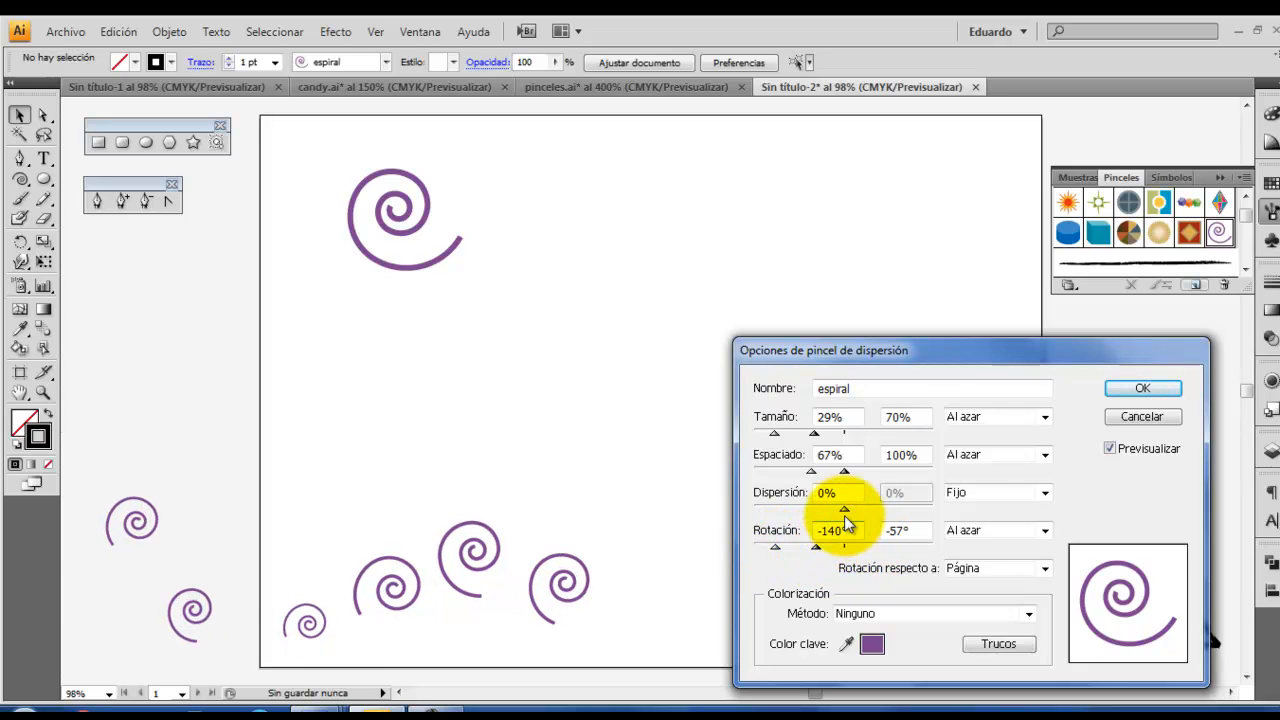
# Set the espiral brush's scatter to random between 41% and 130% and accept the brush options.
pyautogui.click(960, 492)
pyautogui.click(965, 525)
pyautogui.moveTo(844, 507); pyautogui.dragTo(878, 510)
pyautogui.moveTo(785, 509); pyautogui.dragTo(858, 522)
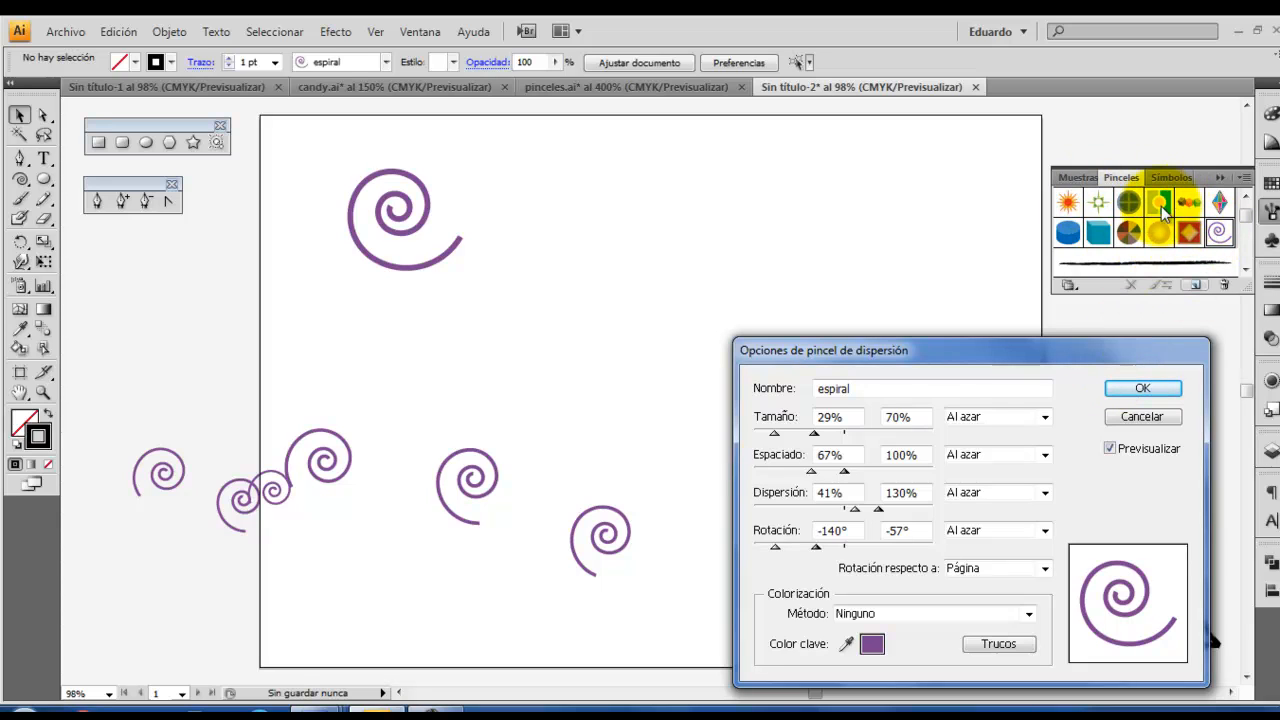
pyautogui.click(1147, 386)
pyautogui.click(574, 393)
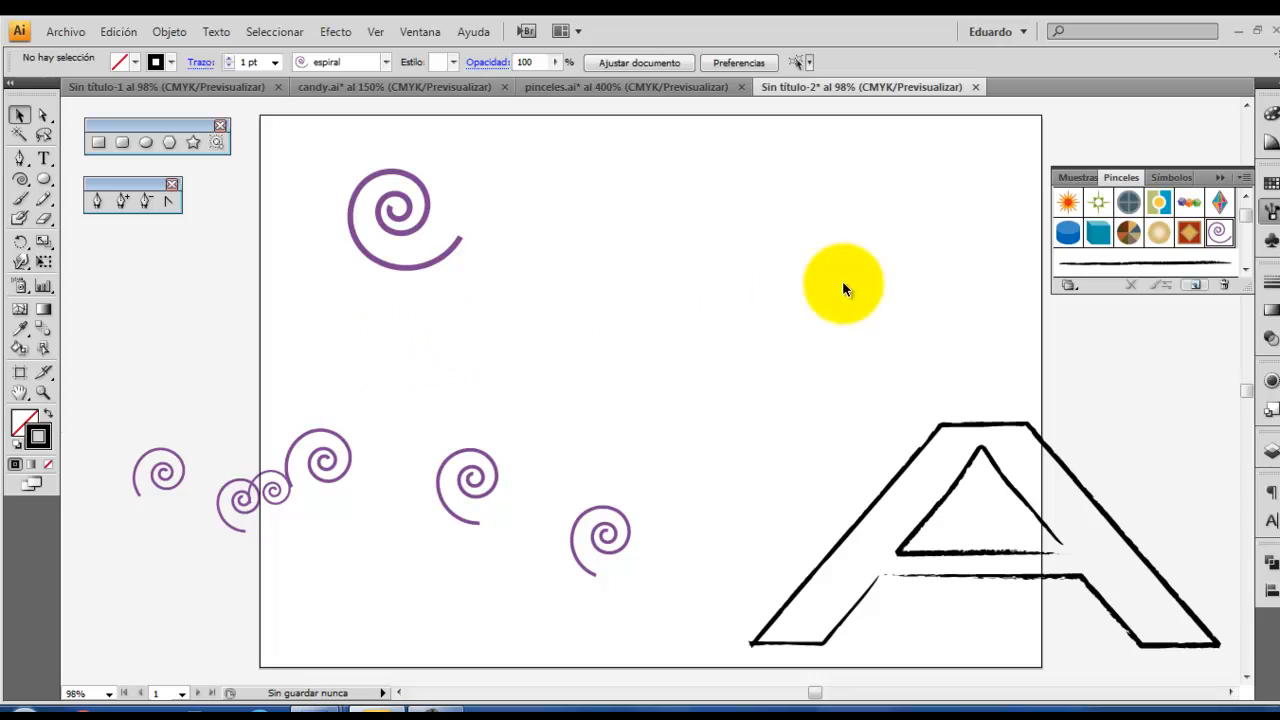
pyautogui.moveTo(1250, 218); pyautogui.dragTo(1246, 250)
pyautogui.click(1195, 285)
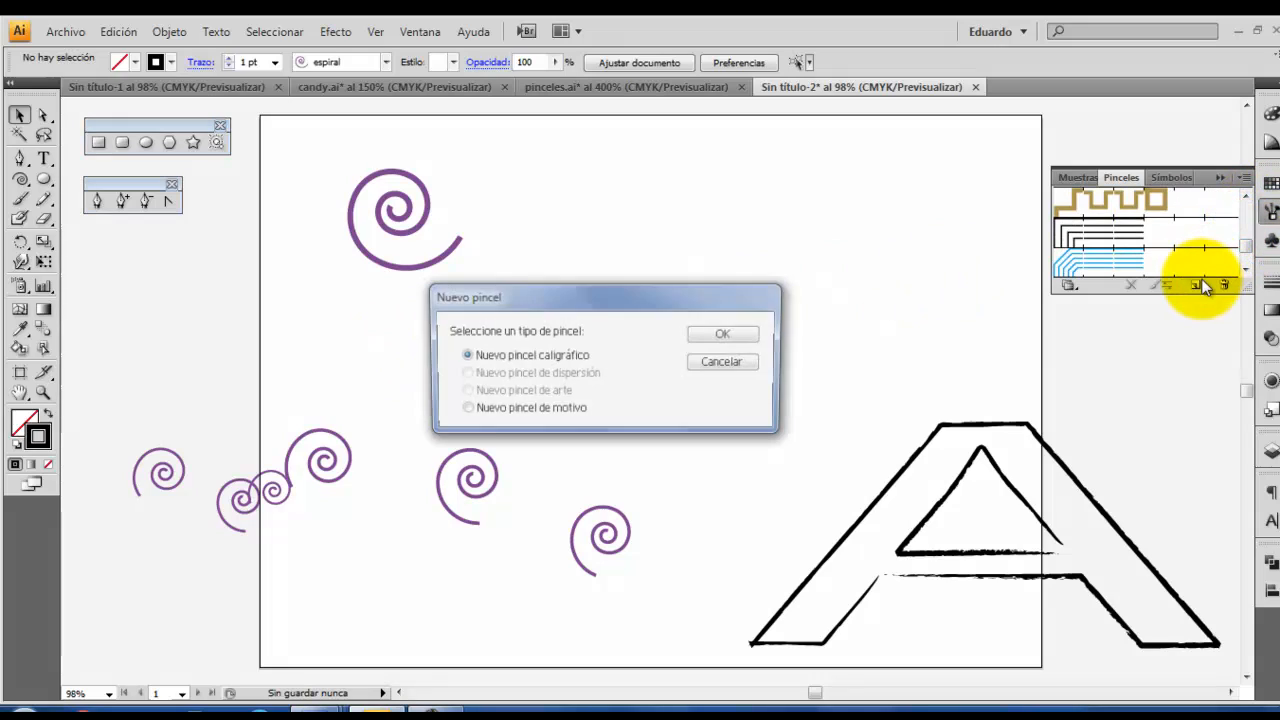
pyautogui.click(746, 362)
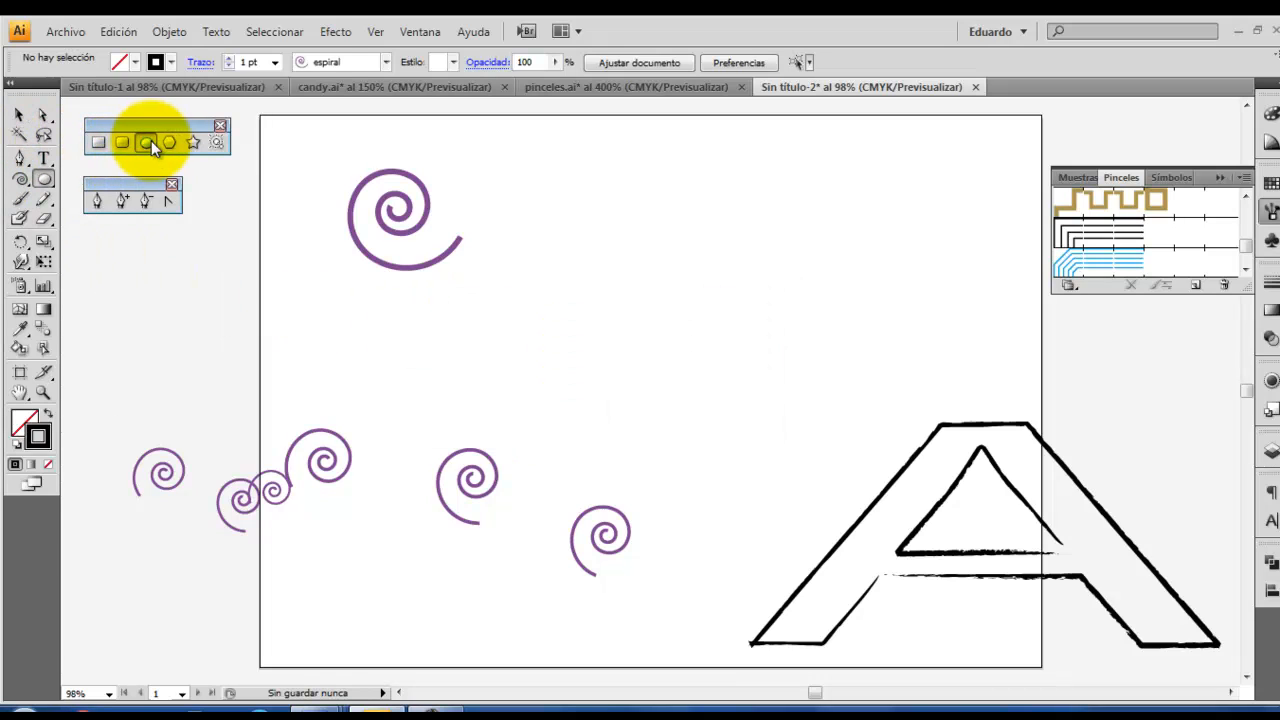
# Move the large spiral to the artboard's lower left and draw a flat purple-filled ellipse without stroke, about 257 by 14 mm, near the upper edge.
pyautogui.click(19, 114)
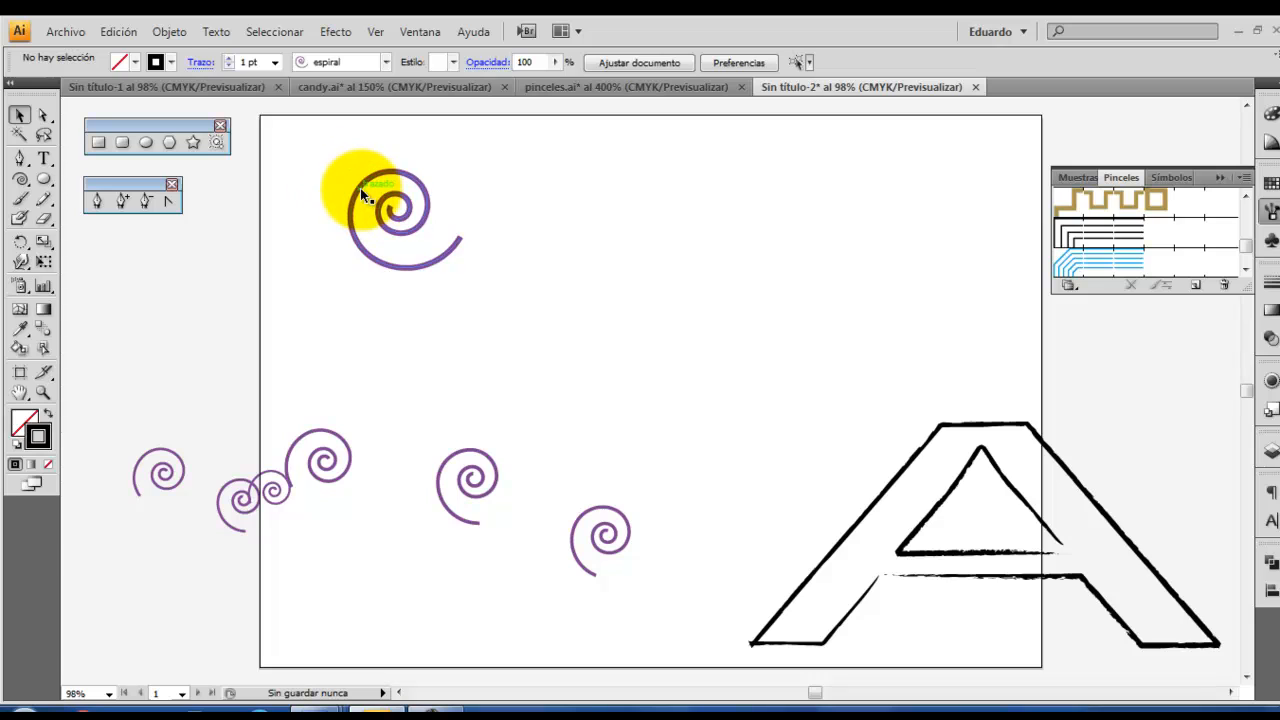
pyautogui.moveTo(362, 195); pyautogui.dragTo(320, 580)
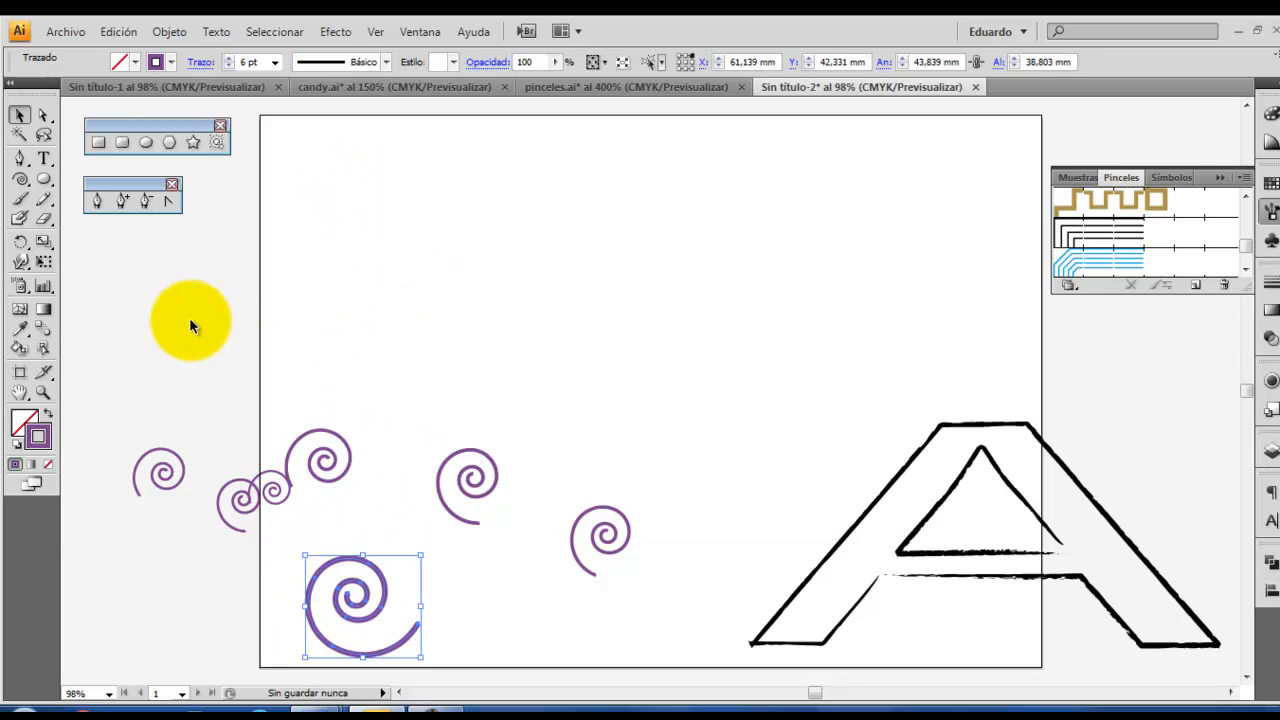
pyautogui.click(146, 142)
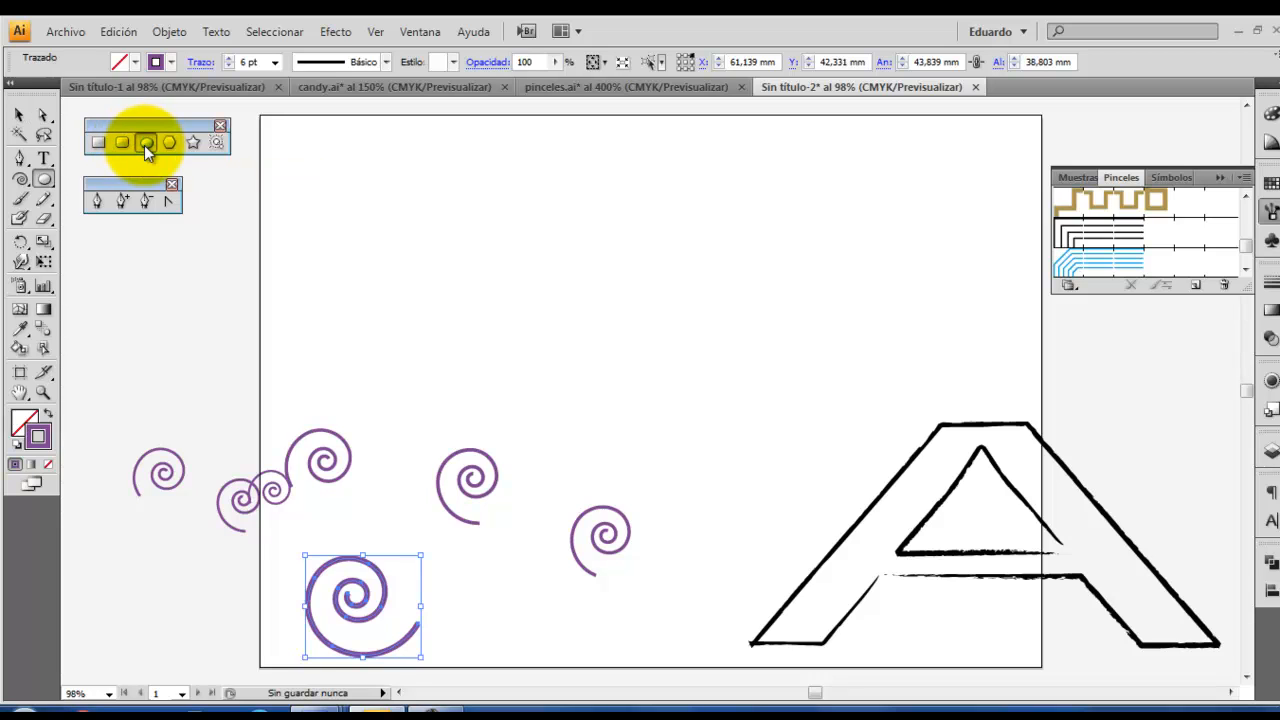
pyautogui.moveTo(338, 178)
pyautogui.mouseDown()
pyautogui.moveTo(937, 177)
pyautogui.moveTo(987, 238)
pyautogui.moveTo(1017, 213)
pyautogui.mouseUp()
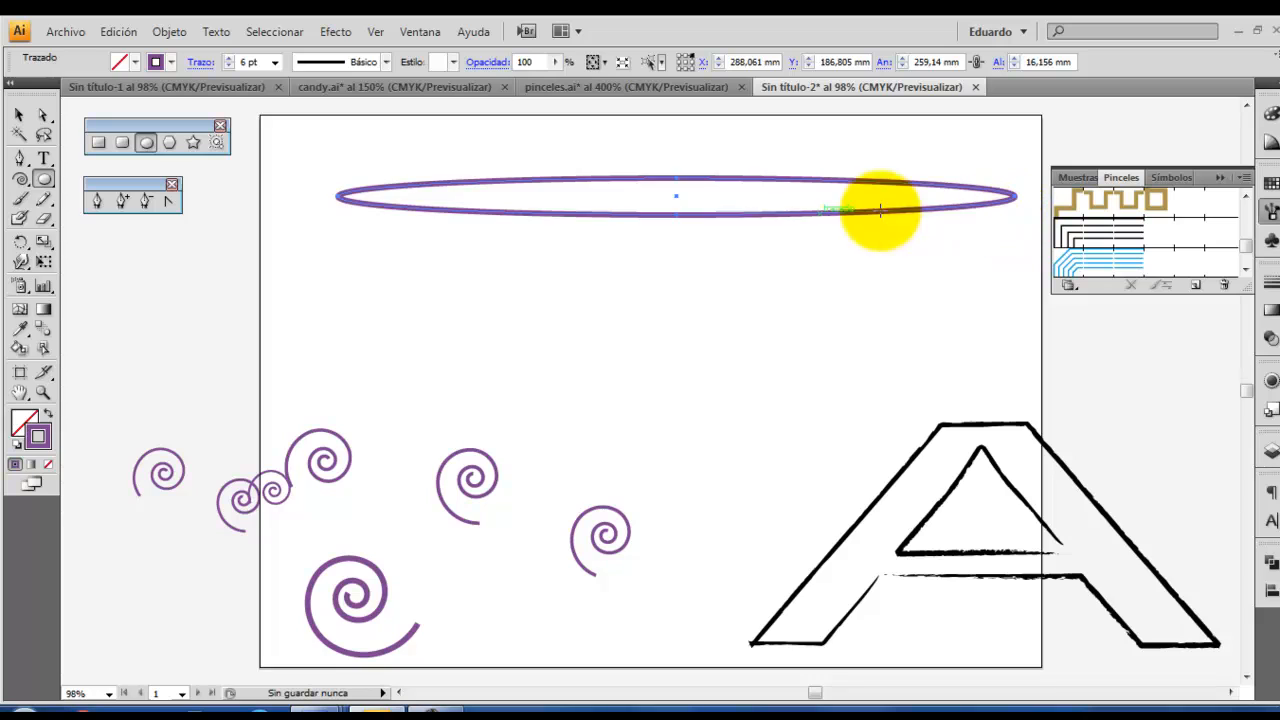
pyautogui.click(48, 416)
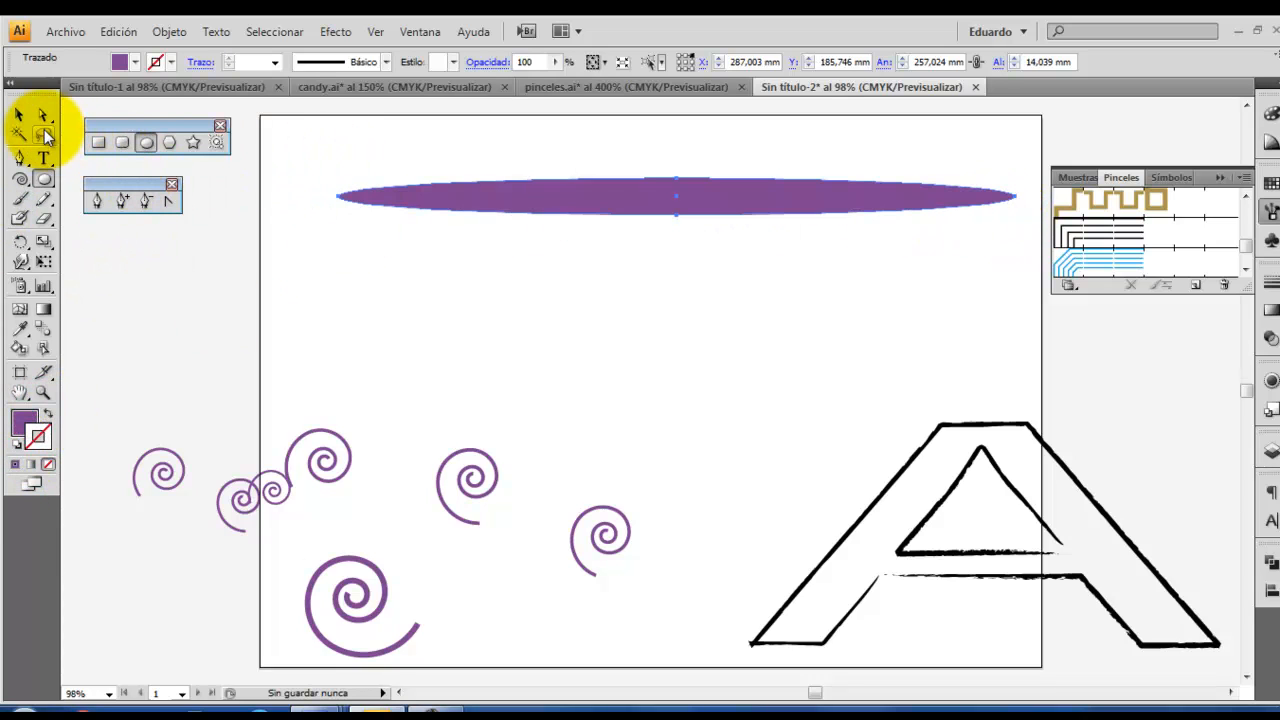
# Convert the flat ellipse's two end anchor points with long vertical handles, widening and rounding both ends.
pyautogui.click(24, 162)
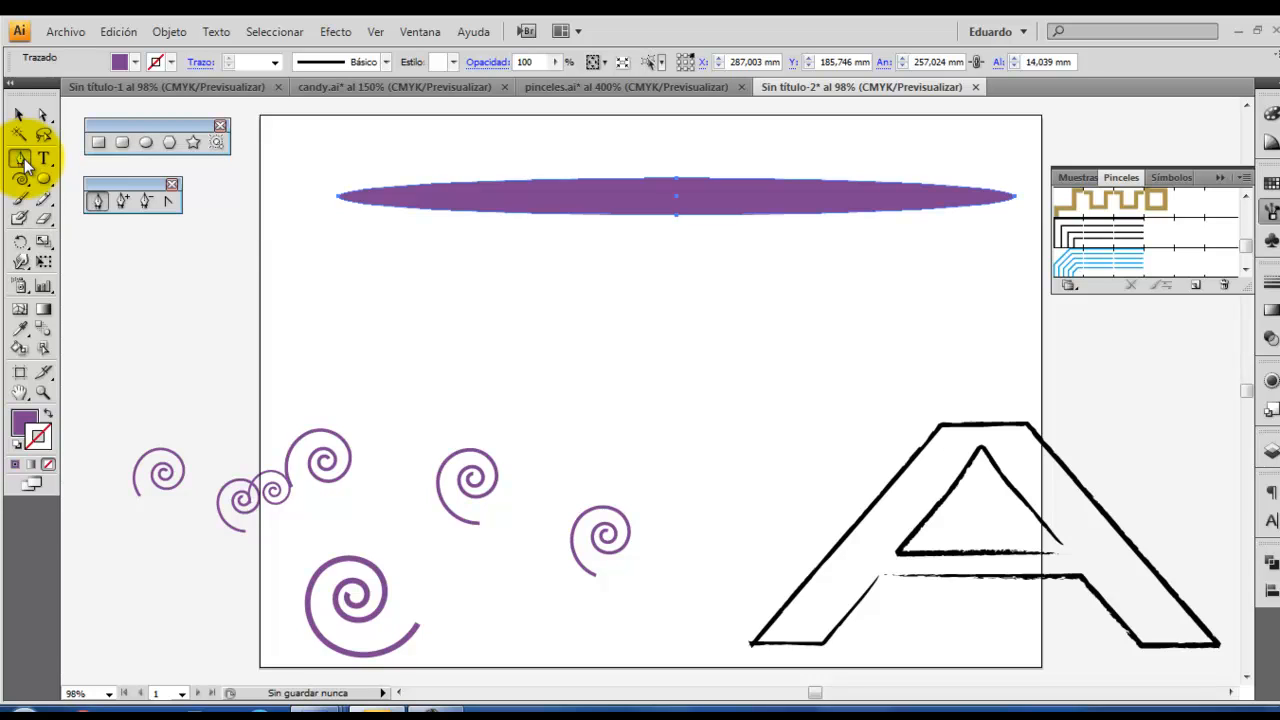
pyautogui.click(170, 202)
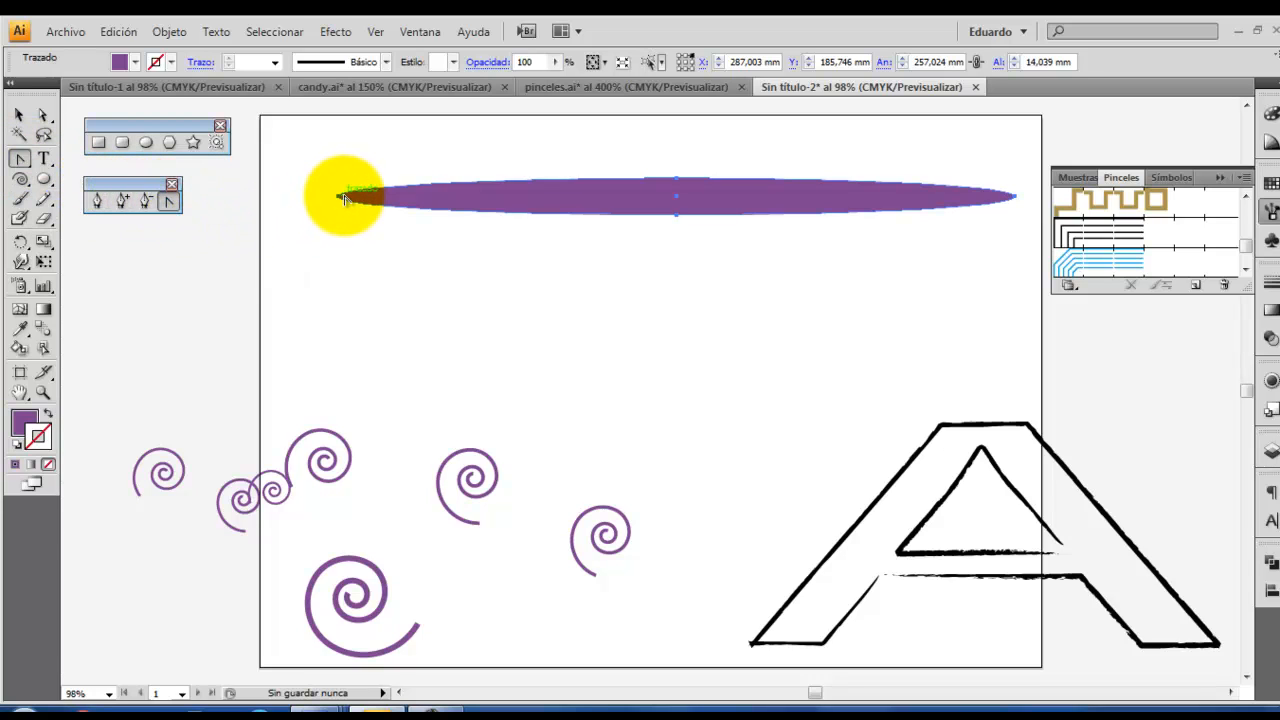
pyautogui.moveTo(338, 200); pyautogui.dragTo(337, 130)
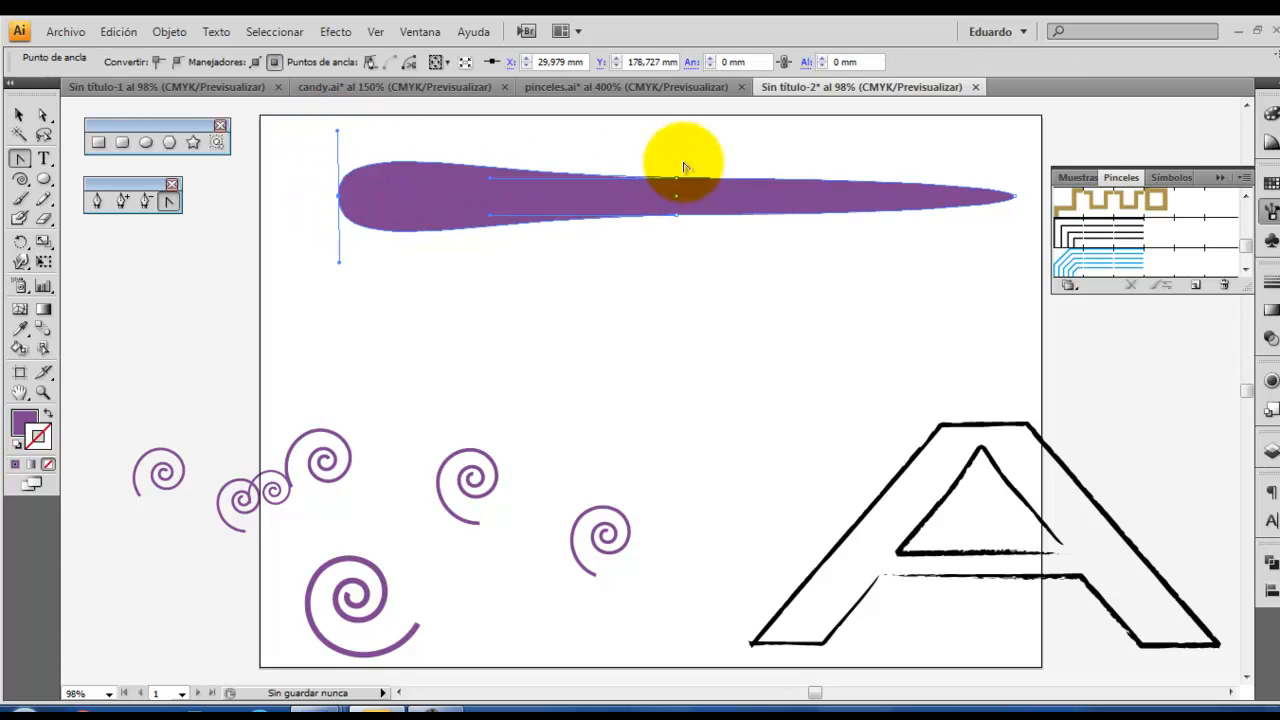
pyautogui.moveTo(1016, 197); pyautogui.dragTo(1016, 253)
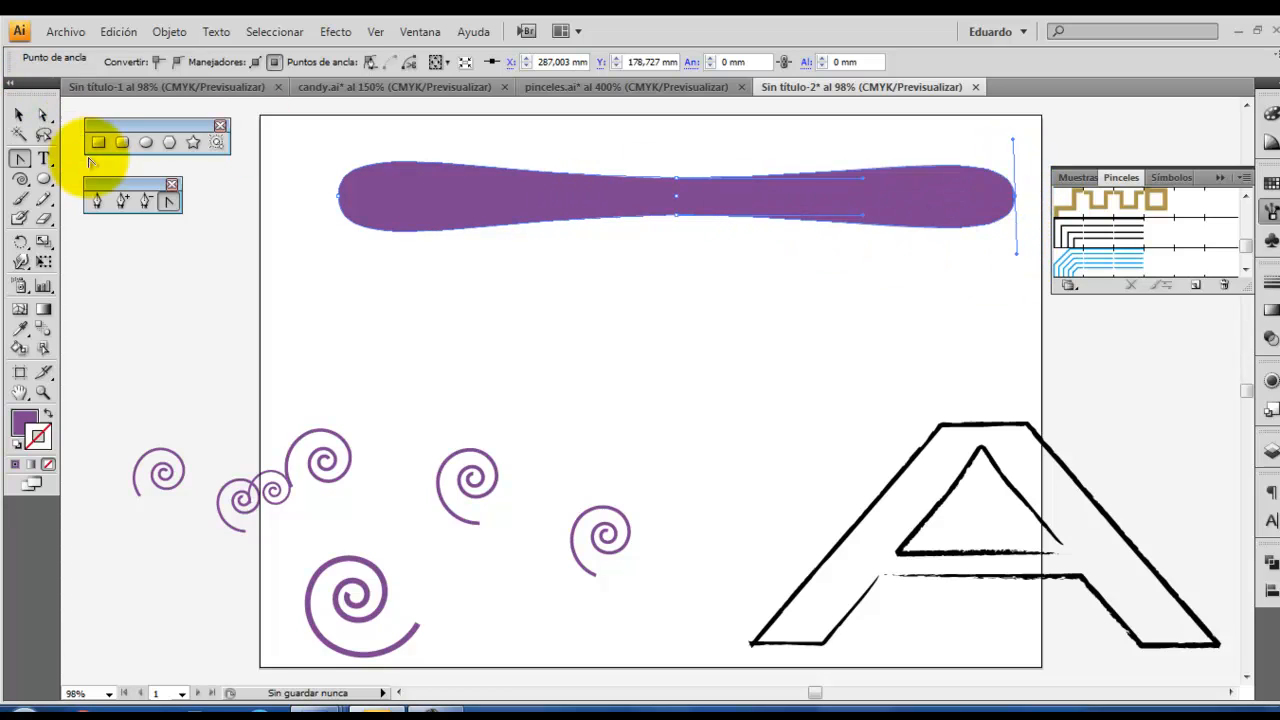
# Move the shape's middle anchor points closer together to form a thin waist between the rounded ends.
pyautogui.click(44, 115)
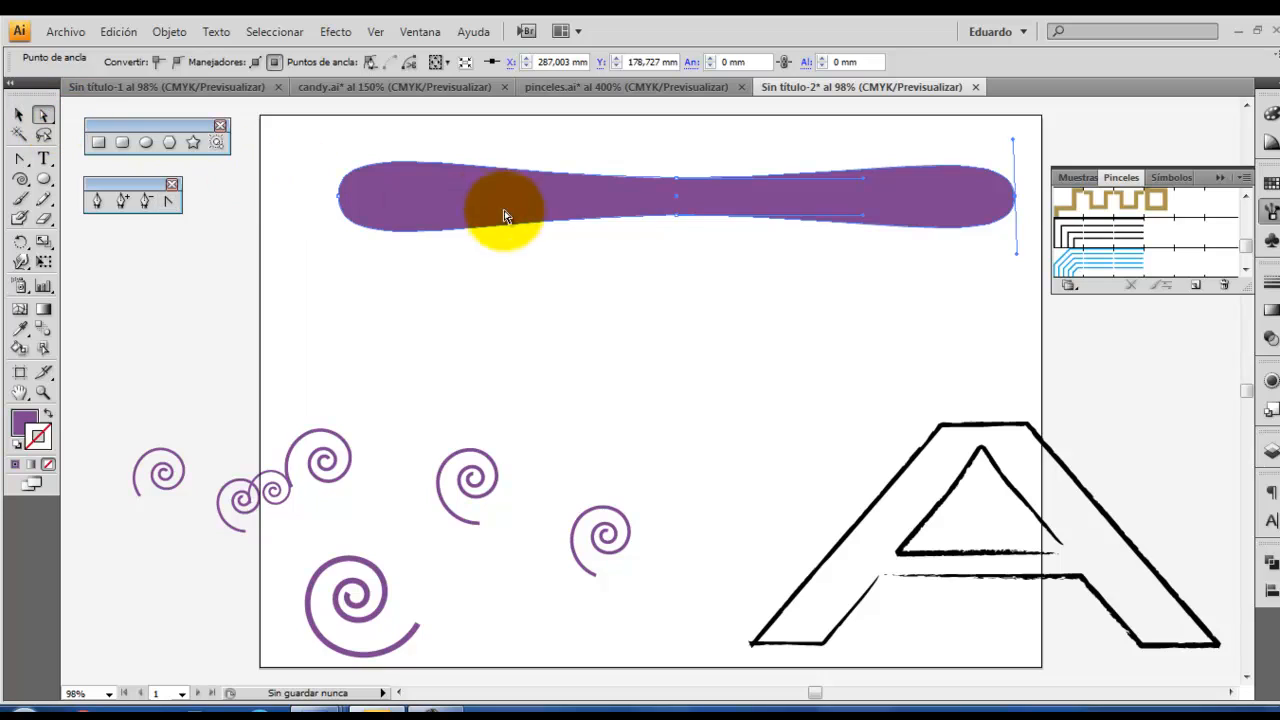
pyautogui.moveTo(672, 218); pyautogui.dragTo(677, 190)
pyautogui.click(617, 296)
# Create a new art brush from the purple narrow-waisted shape, keeping the default name and options.
pyautogui.click(19, 115)
pyautogui.click(429, 195)
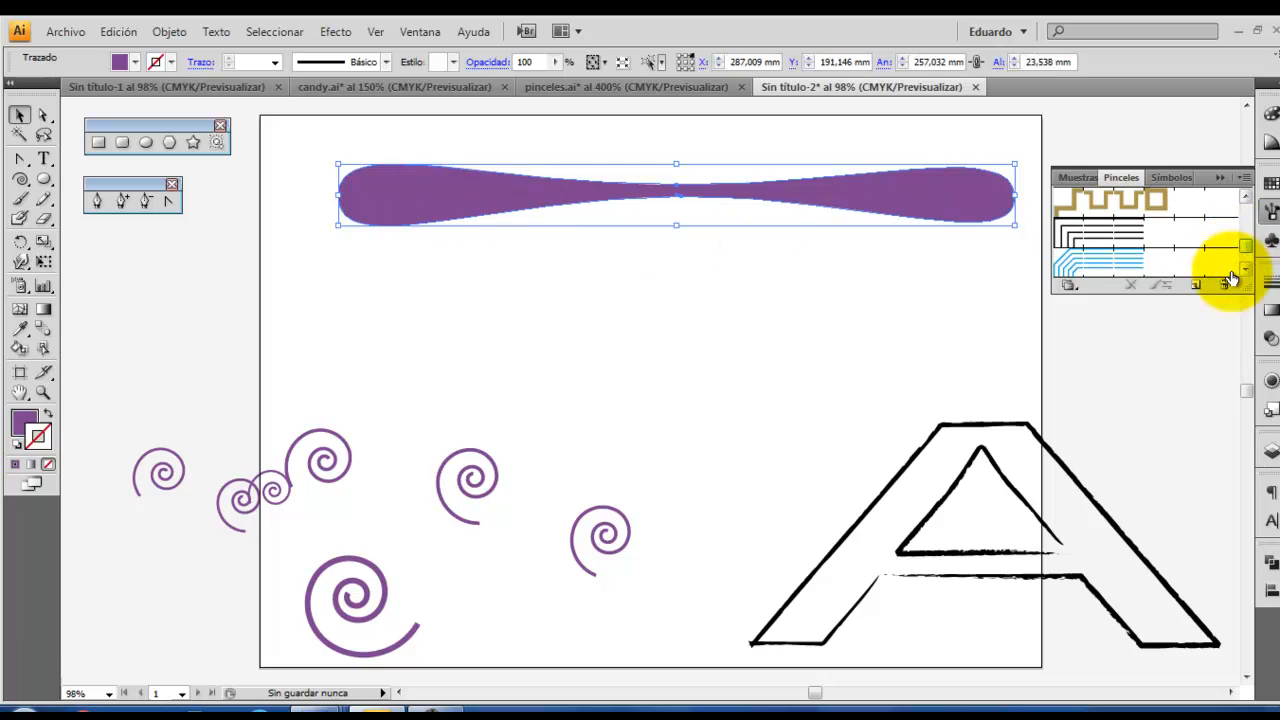
pyautogui.click(1203, 288)
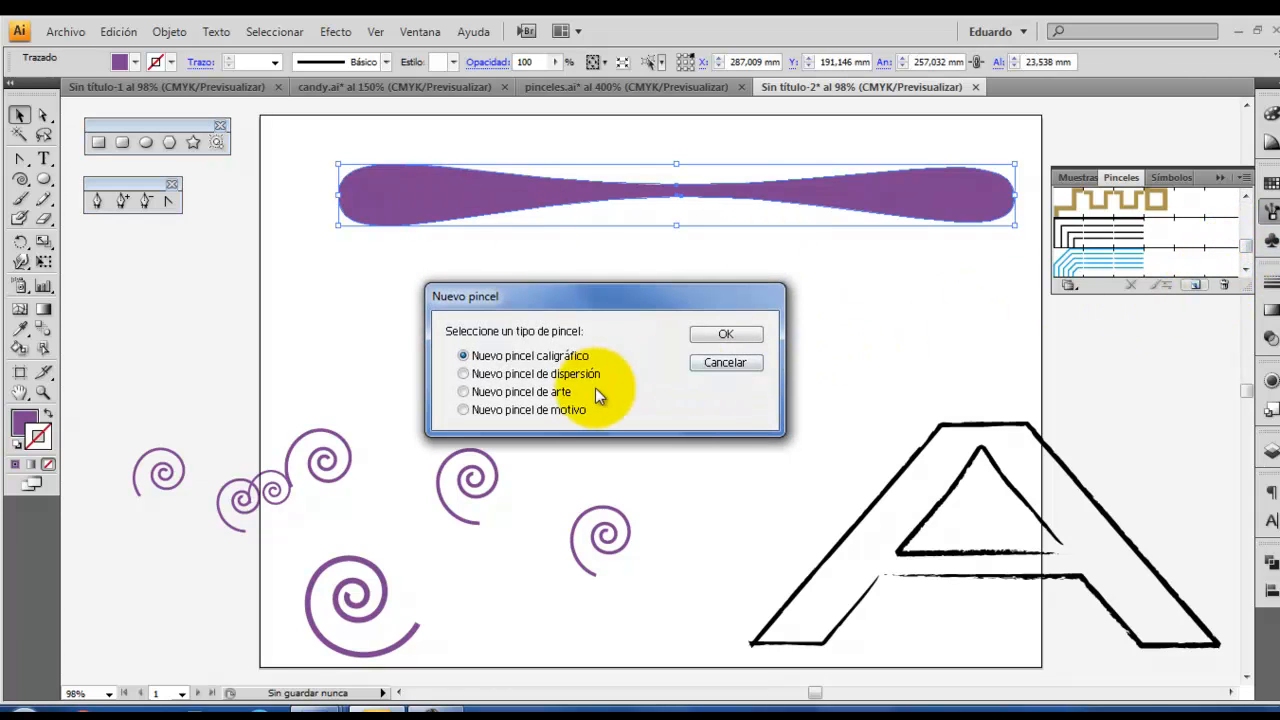
pyautogui.click(562, 391)
pyautogui.click(722, 330)
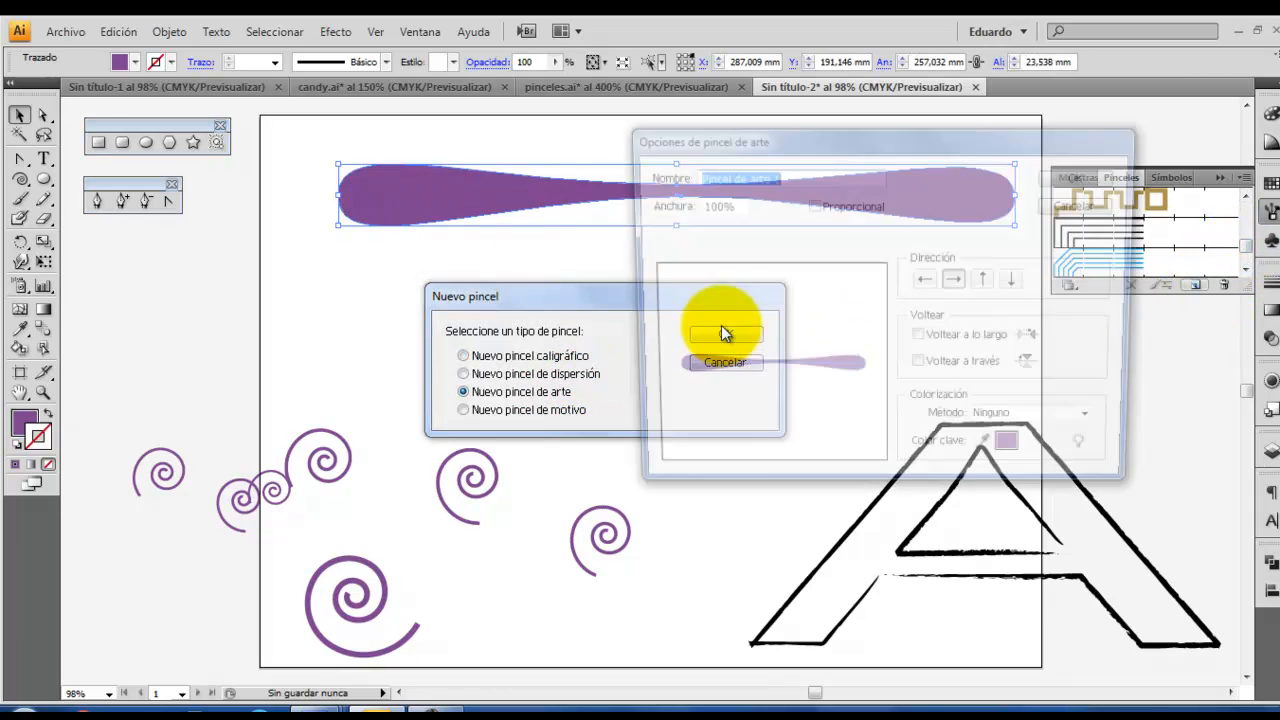
pyautogui.click(1070, 175)
pyautogui.scroll(5, 1250, 240)
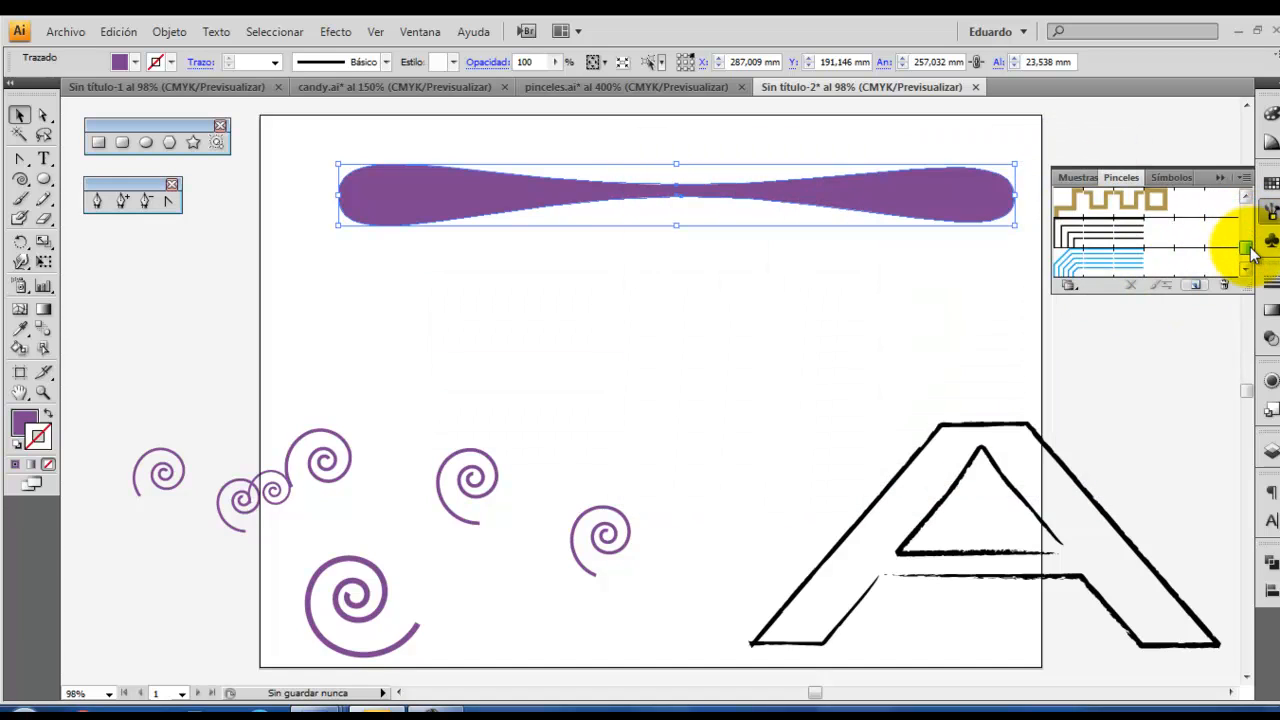
# Delete the purple narrow-waisted source shape and move the large spiral up near the artboard's upper edge.
pyautogui.scroll(-3, 1250, 232)
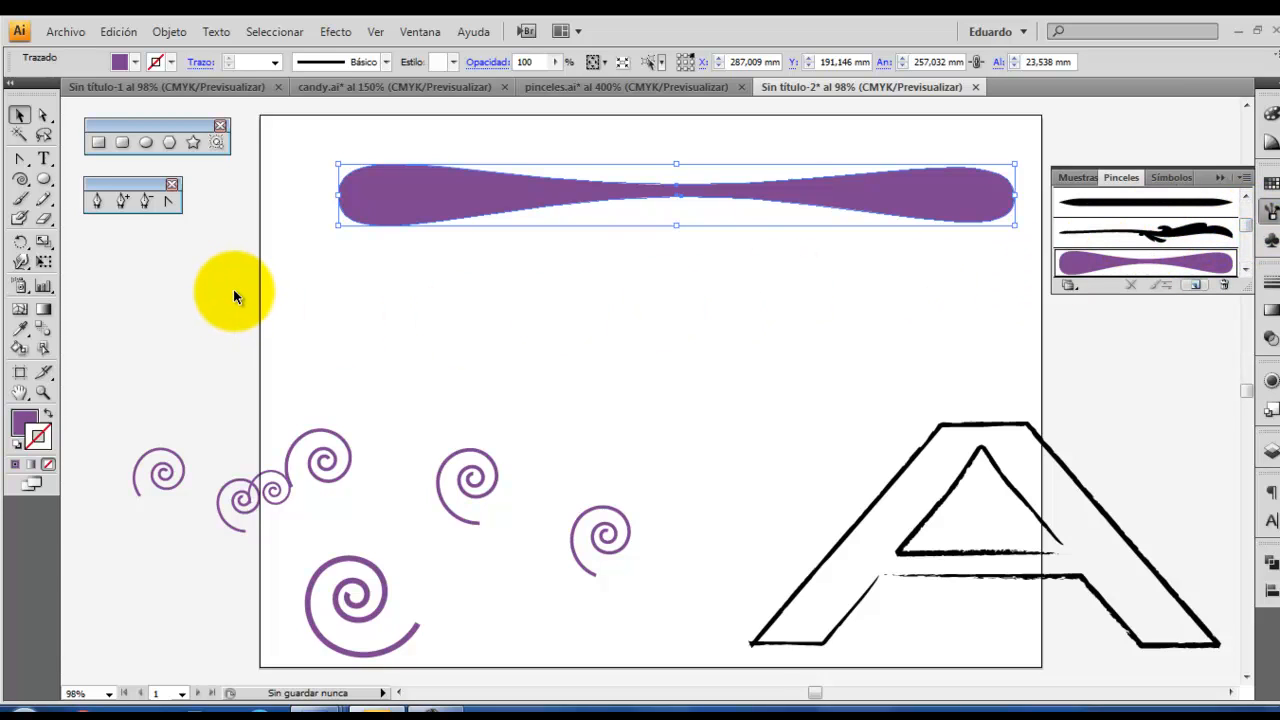
pyautogui.press('Delete')
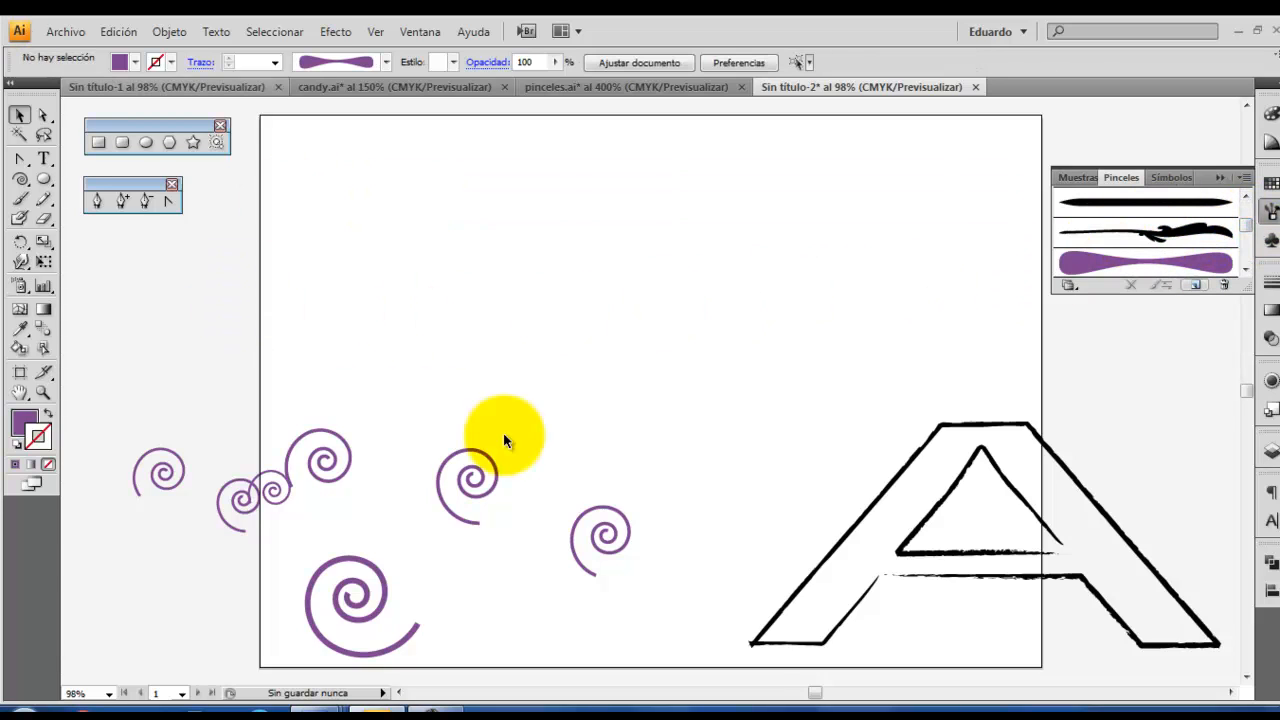
pyautogui.moveTo(340, 646); pyautogui.dragTo(711, 248)
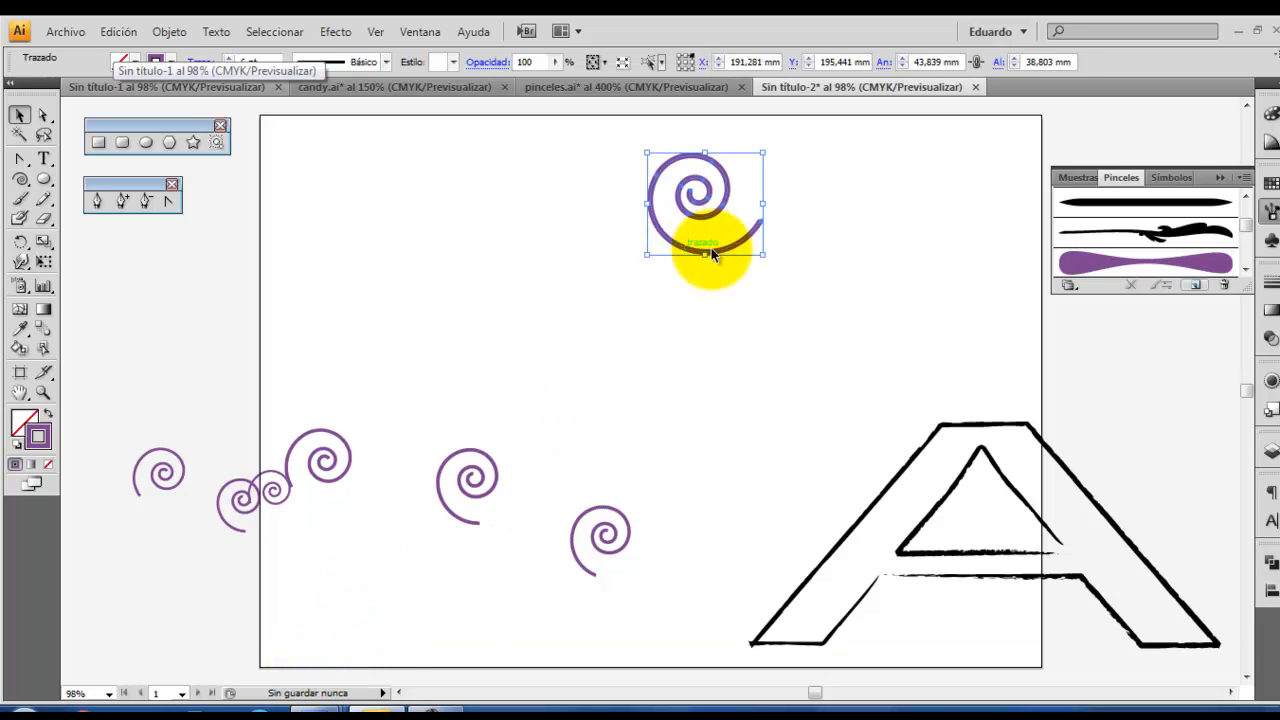
# Apply the new purple art brush to the large spiral and stretch it to about 162 by 94 mm.
pyautogui.click(1072, 266)
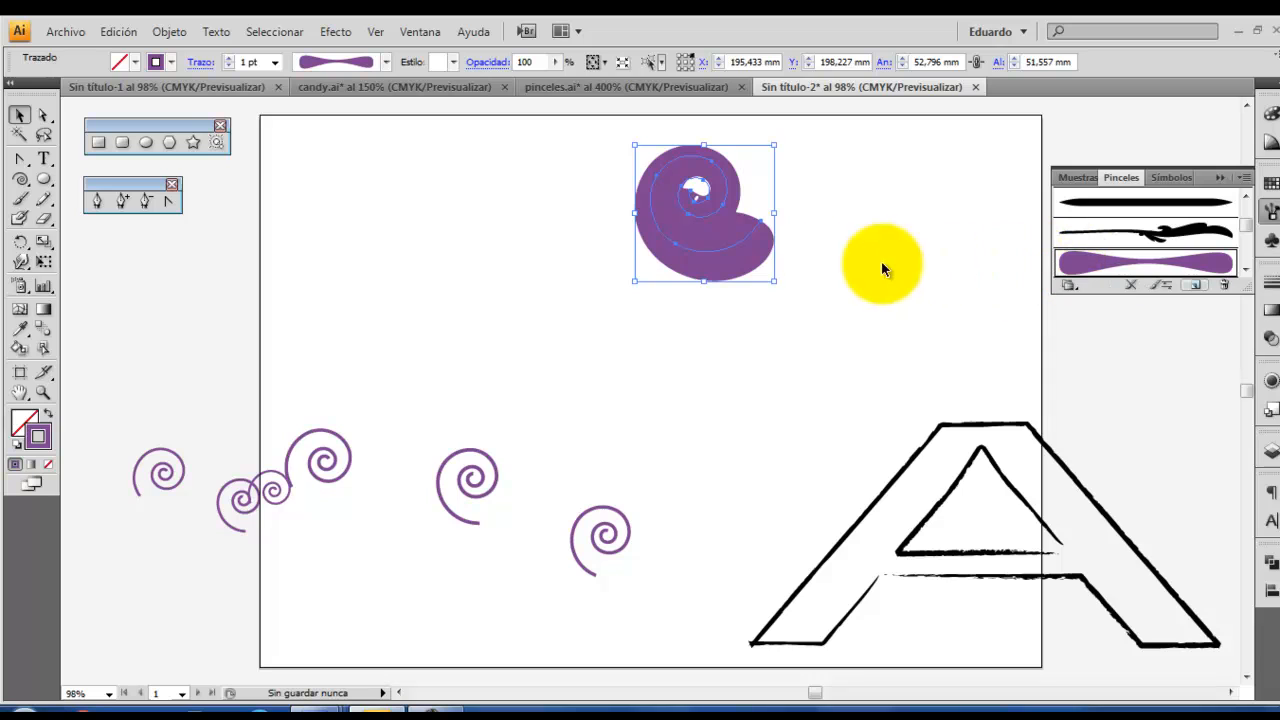
pyautogui.moveTo(774, 280); pyautogui.dragTo(882, 403)
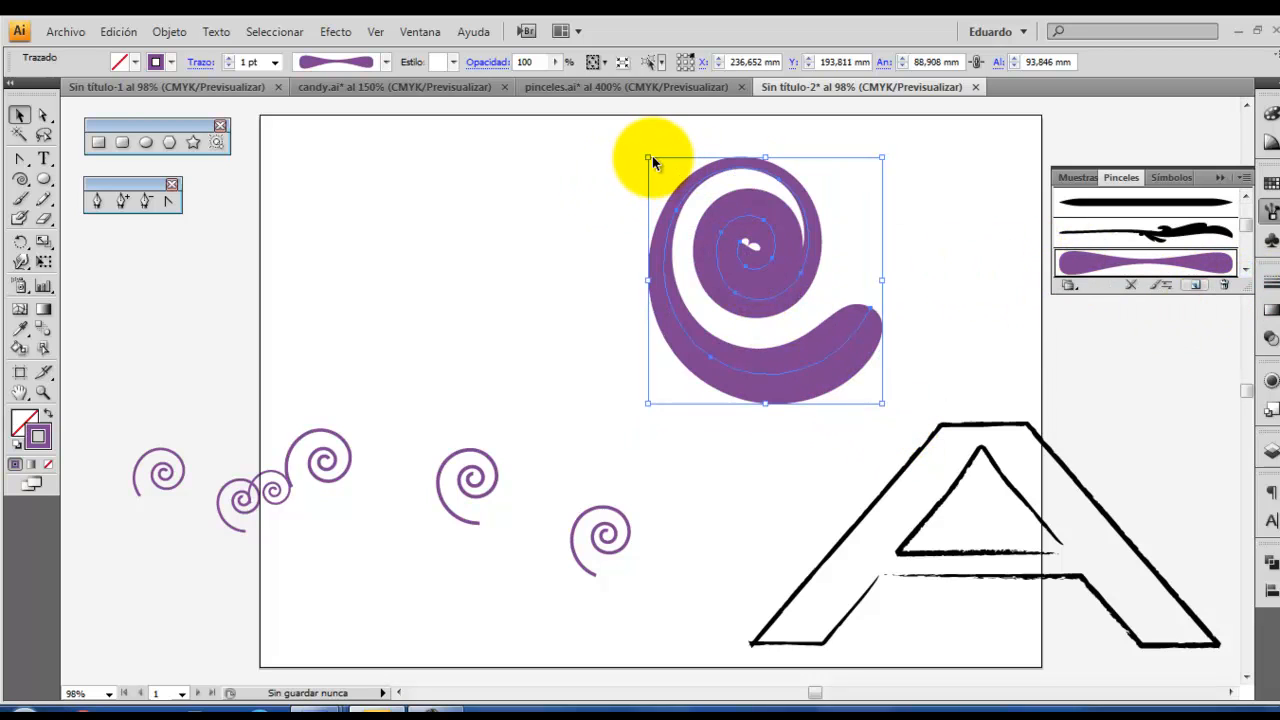
pyautogui.moveTo(648, 156); pyautogui.dragTo(436, 156)
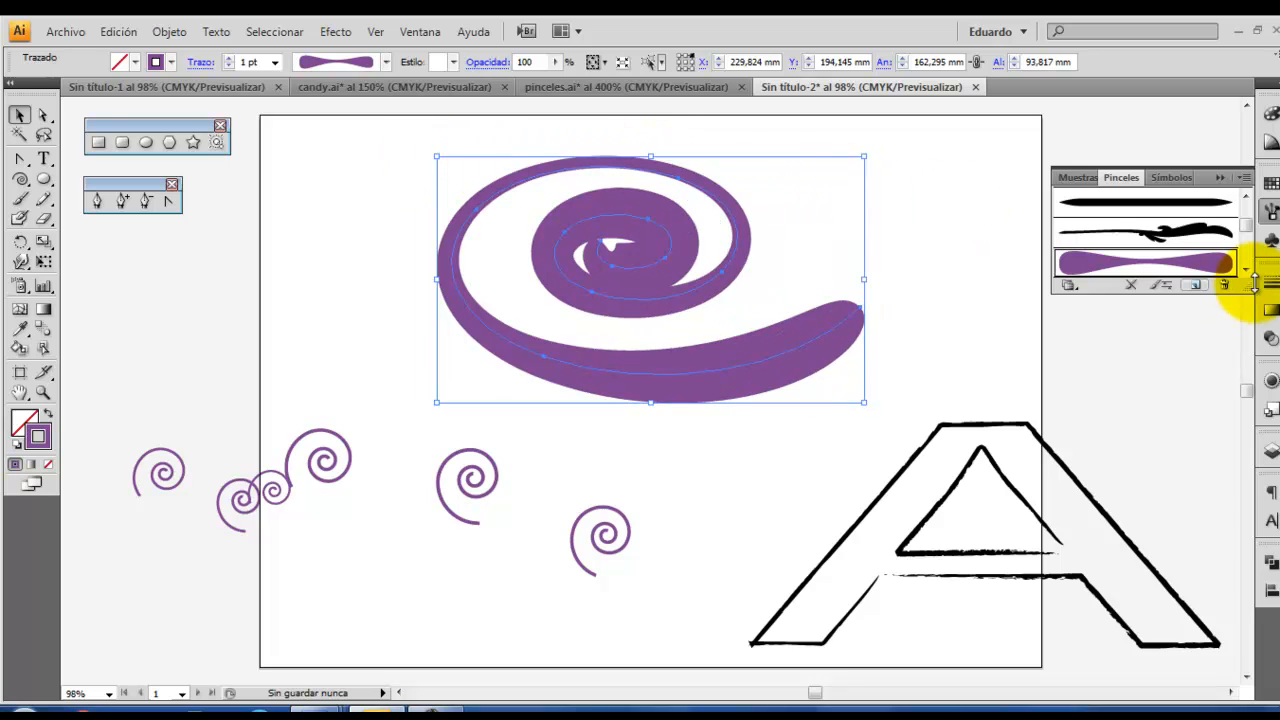
# Set the purple art brush's width to 20% and apply the change to the existing brush strokes.
pyautogui.doubleClick(1188, 265)
pyautogui.click(715, 204)
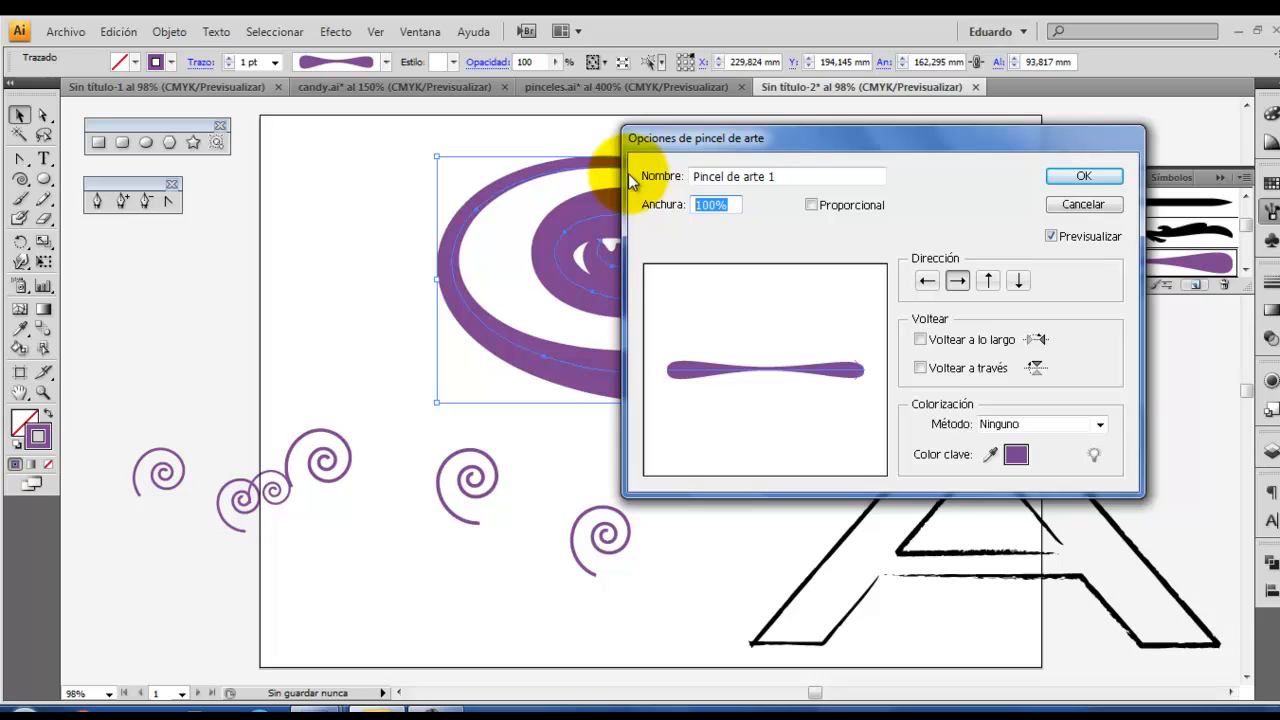
pyautogui.write('20')
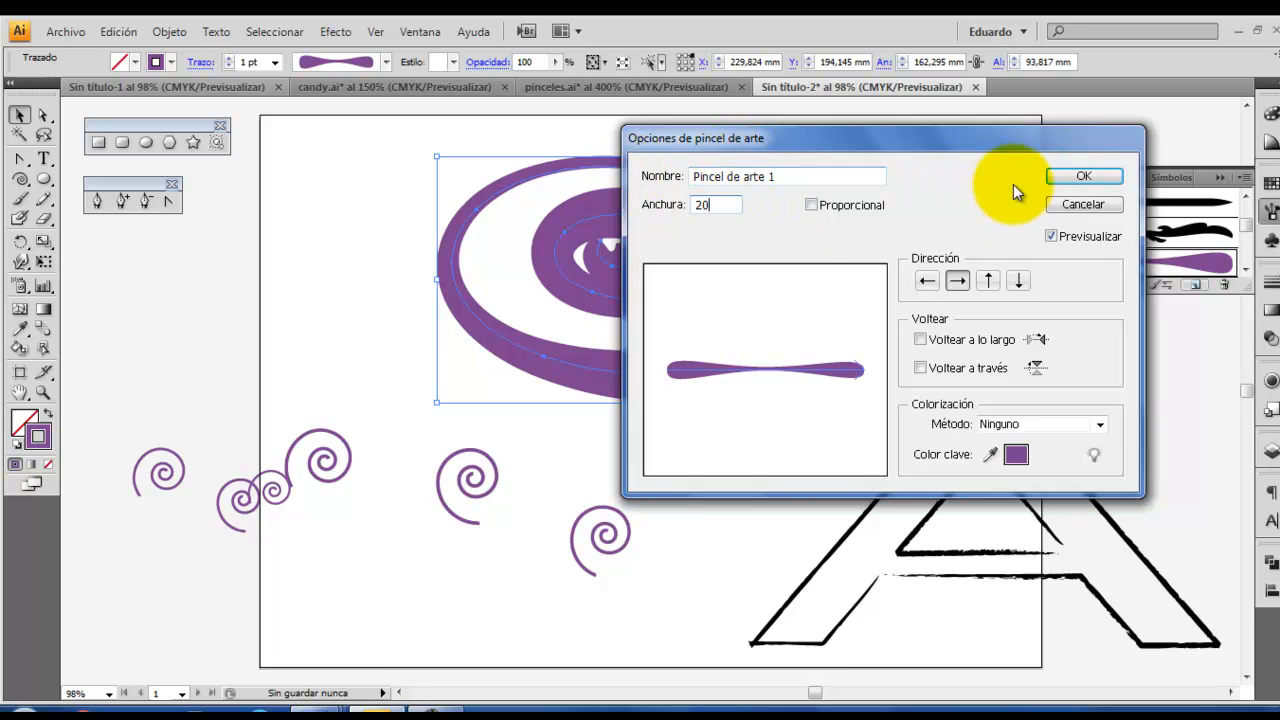
pyautogui.click(1070, 176)
pyautogui.click(575, 390)
pyautogui.click(947, 334)
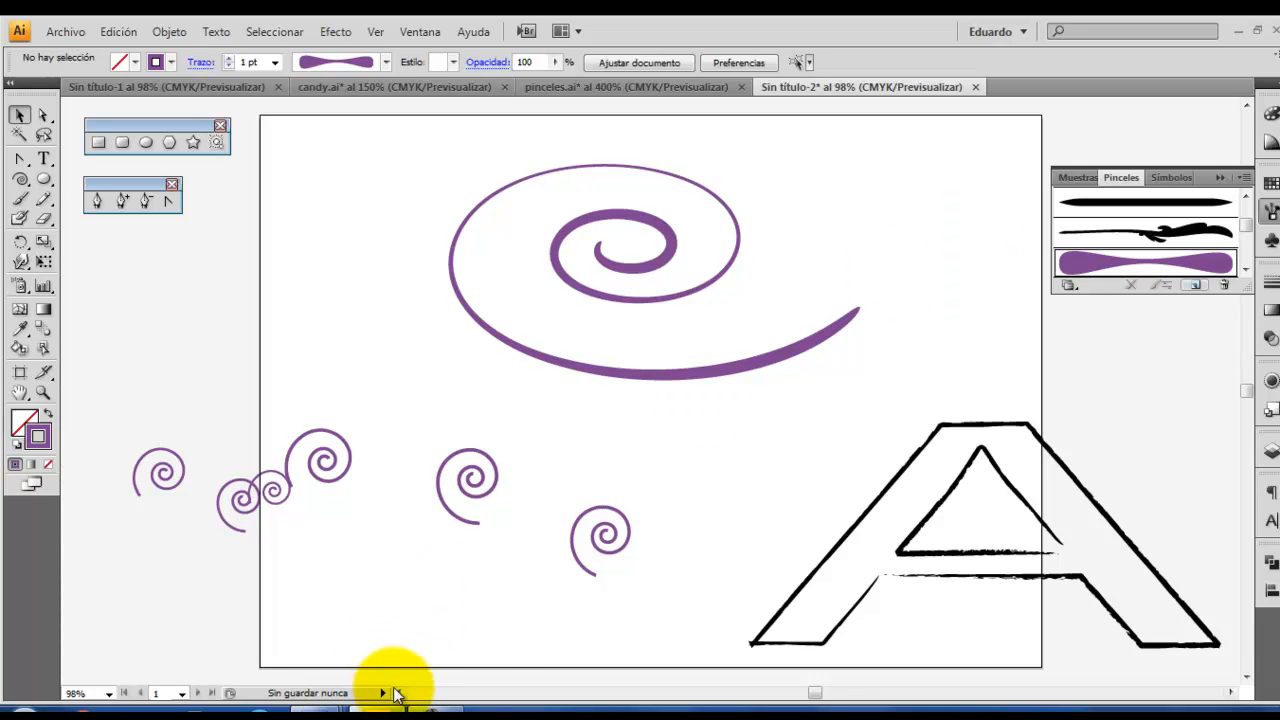
# Move the spiral to the artboard's lower left and draw a purple-filled rectangle without stroke, about 216 by 68 mm, in the upper part.
pyautogui.moveTo(649, 372); pyautogui.dragTo(272, 664)
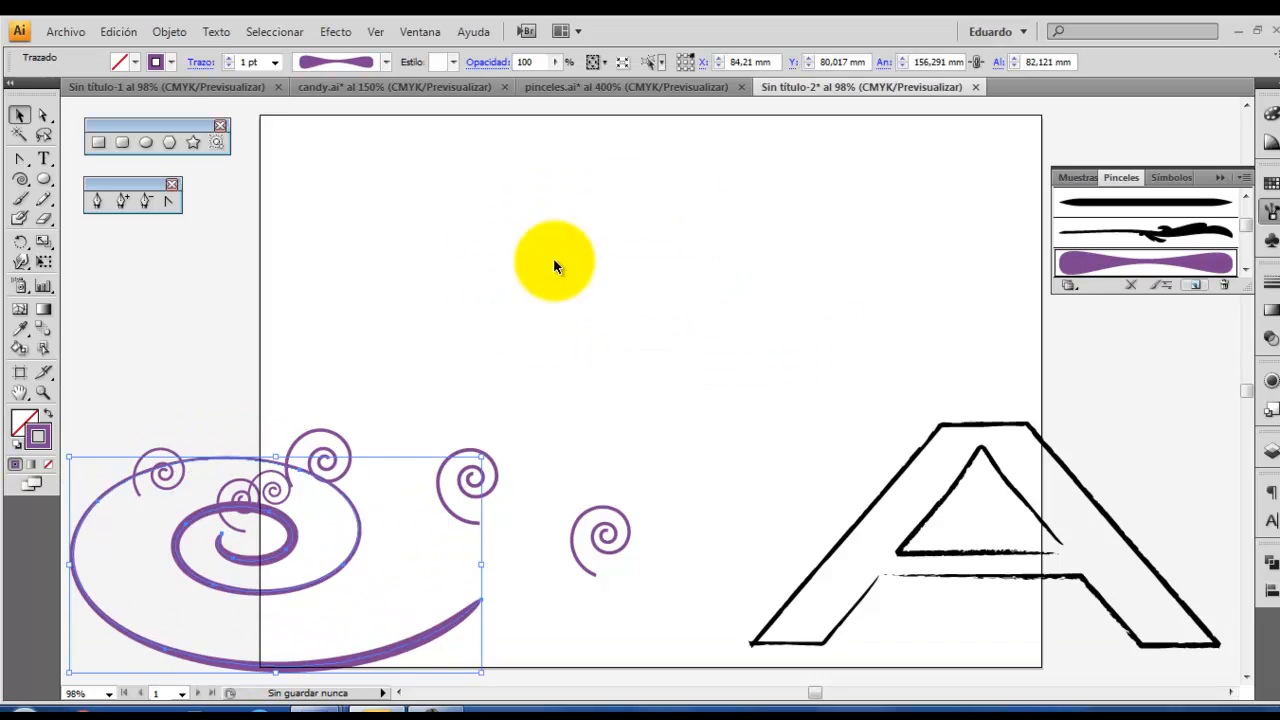
pyautogui.click(98, 142)
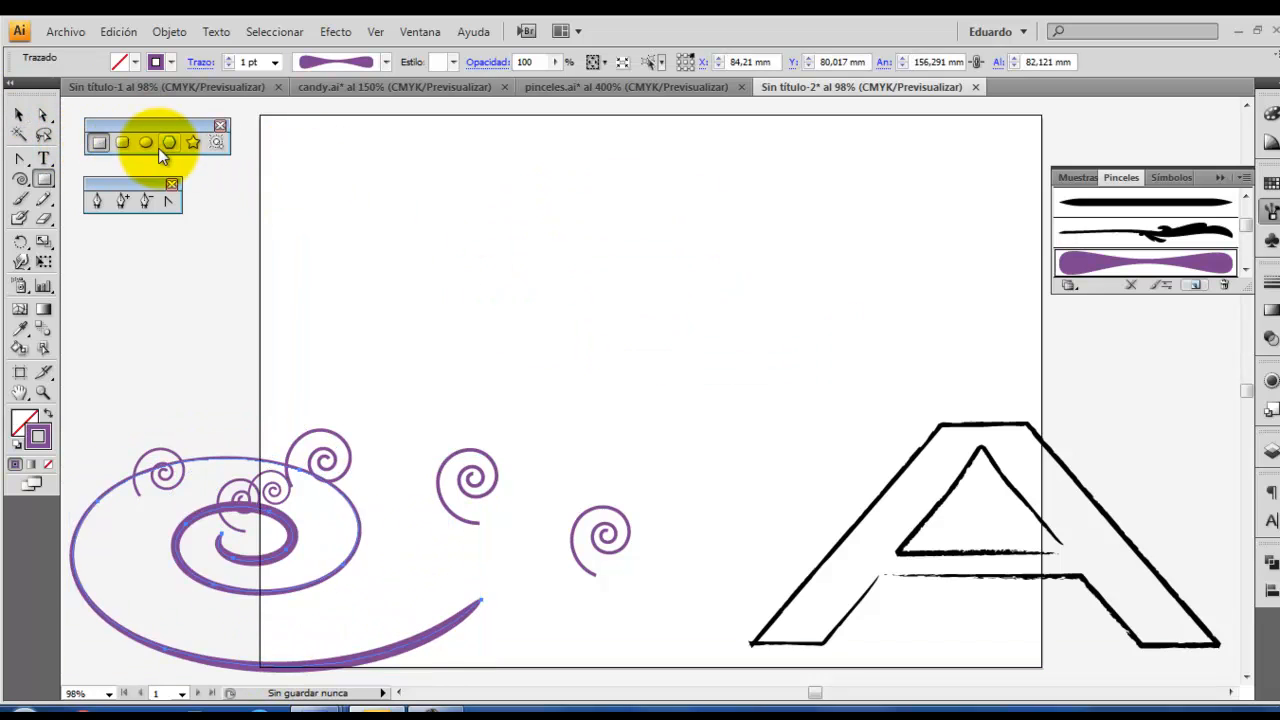
pyautogui.moveTo(334, 168)
pyautogui.mouseDown()
pyautogui.moveTo(549, 210)
pyautogui.moveTo(871, 314)
pyautogui.moveTo(894, 343)
pyautogui.mouseUp()
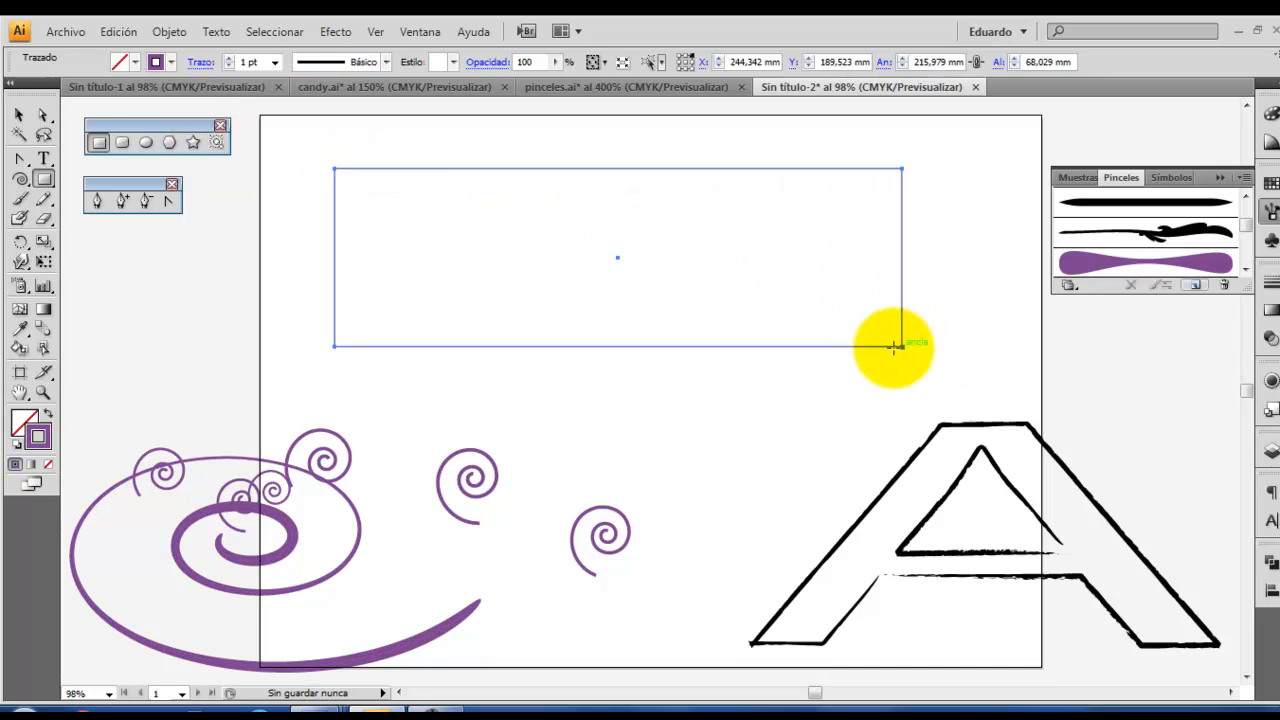
pyautogui.click(47, 413)
# Draw a purple circle about 58 mm in diameter outside the artboard, beside the rectangle.
pyautogui.click(146, 142)
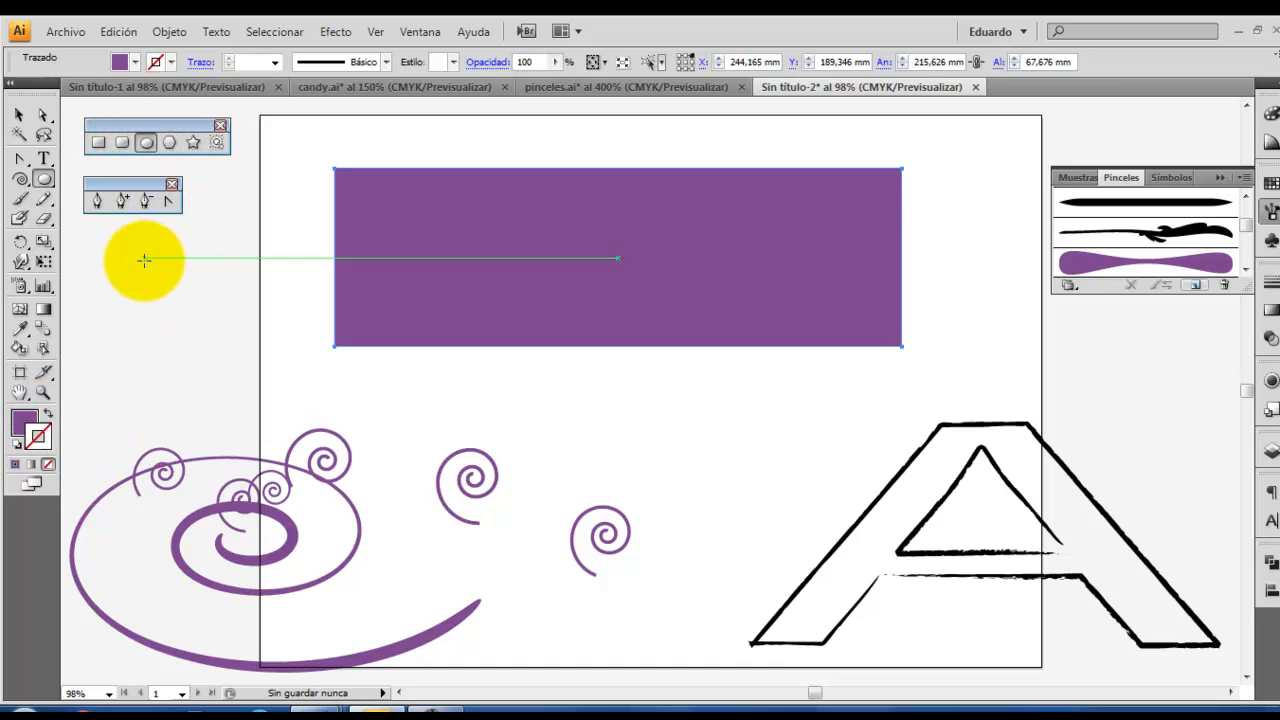
pyautogui.moveTo(130, 252); pyautogui.dragTo(257, 372)
pyautogui.press('Delete')
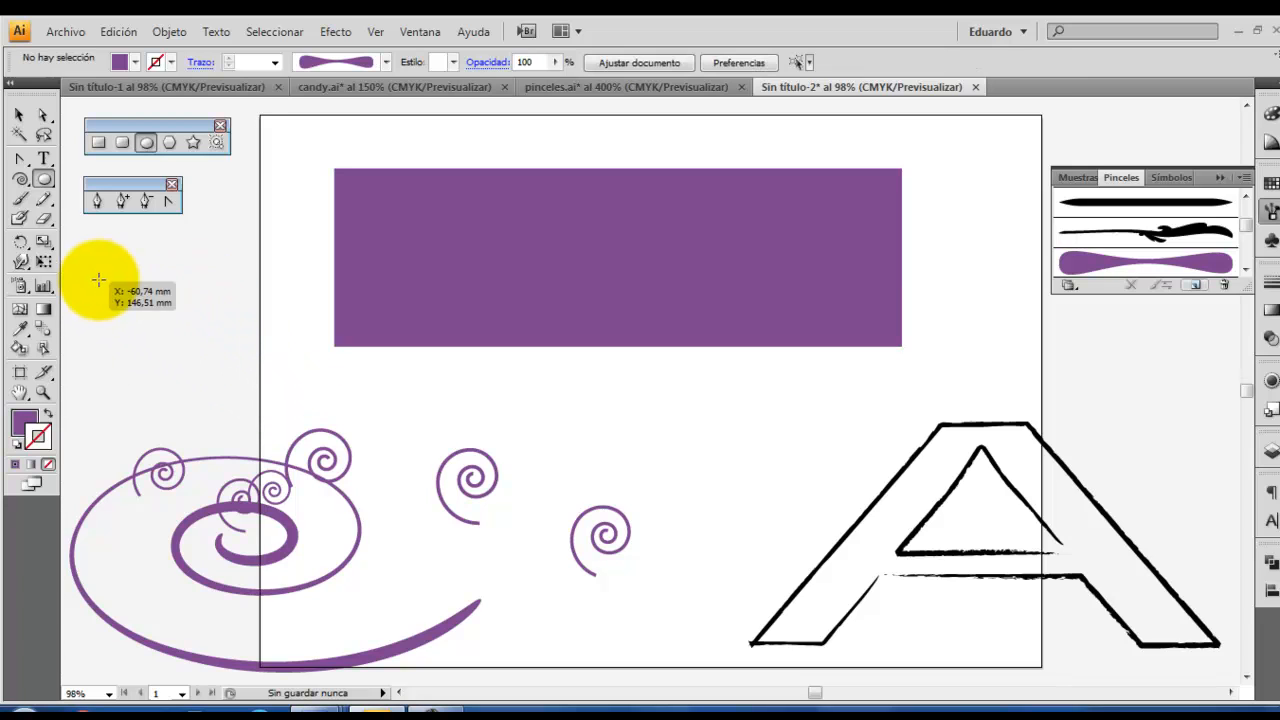
pyautogui.moveTo(103, 263); pyautogui.dragTo(251, 414)
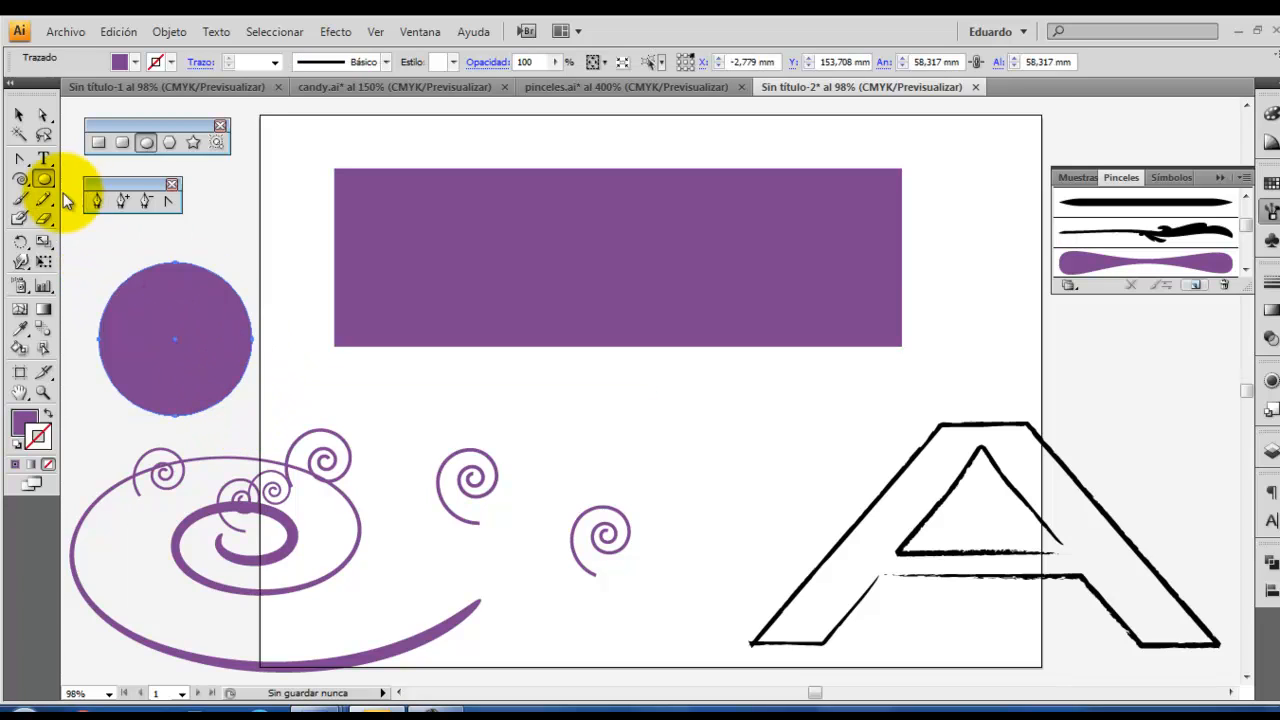
# Fill the circle with red F90618 and place a copy of it inside the rectangle's left end.
pyautogui.doubleClick(22, 424)
pyautogui.moveTo(666, 271); pyautogui.dragTo(665, 258)
pyautogui.click(636, 250)
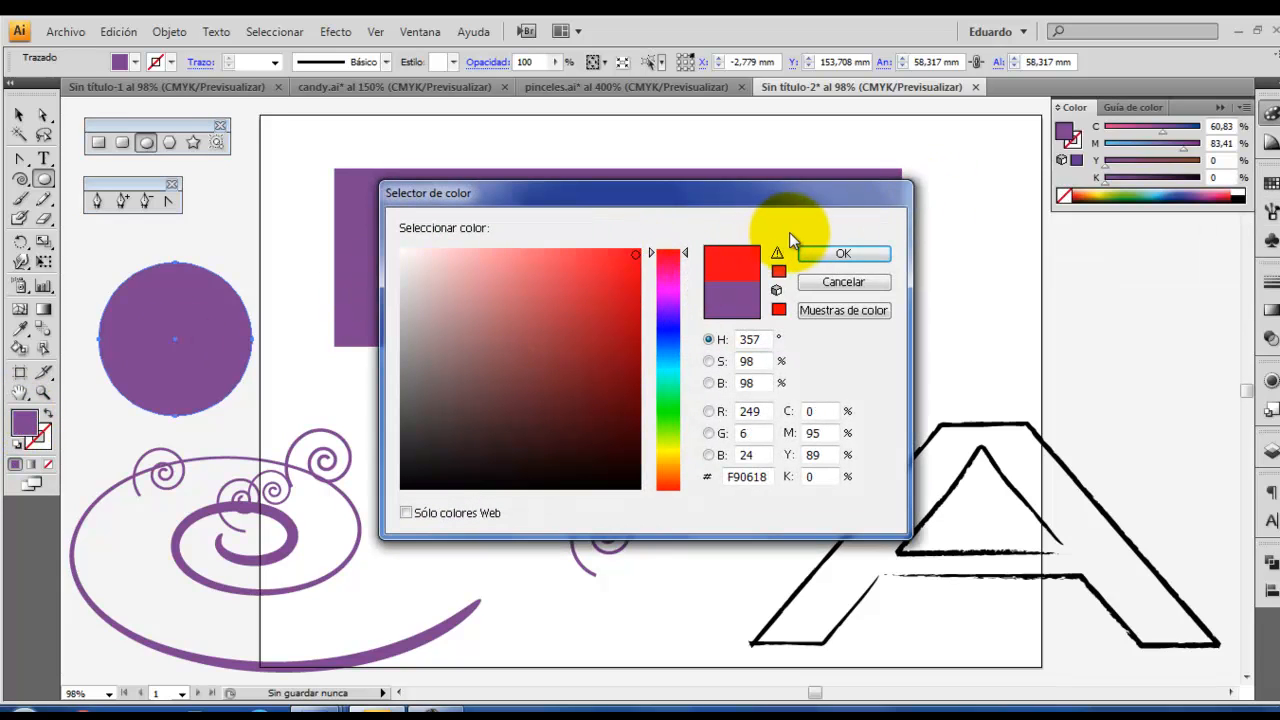
pyautogui.click(830, 253)
pyautogui.click(19, 115)
pyautogui.moveTo(223, 311); pyautogui.dragTo(458, 233)
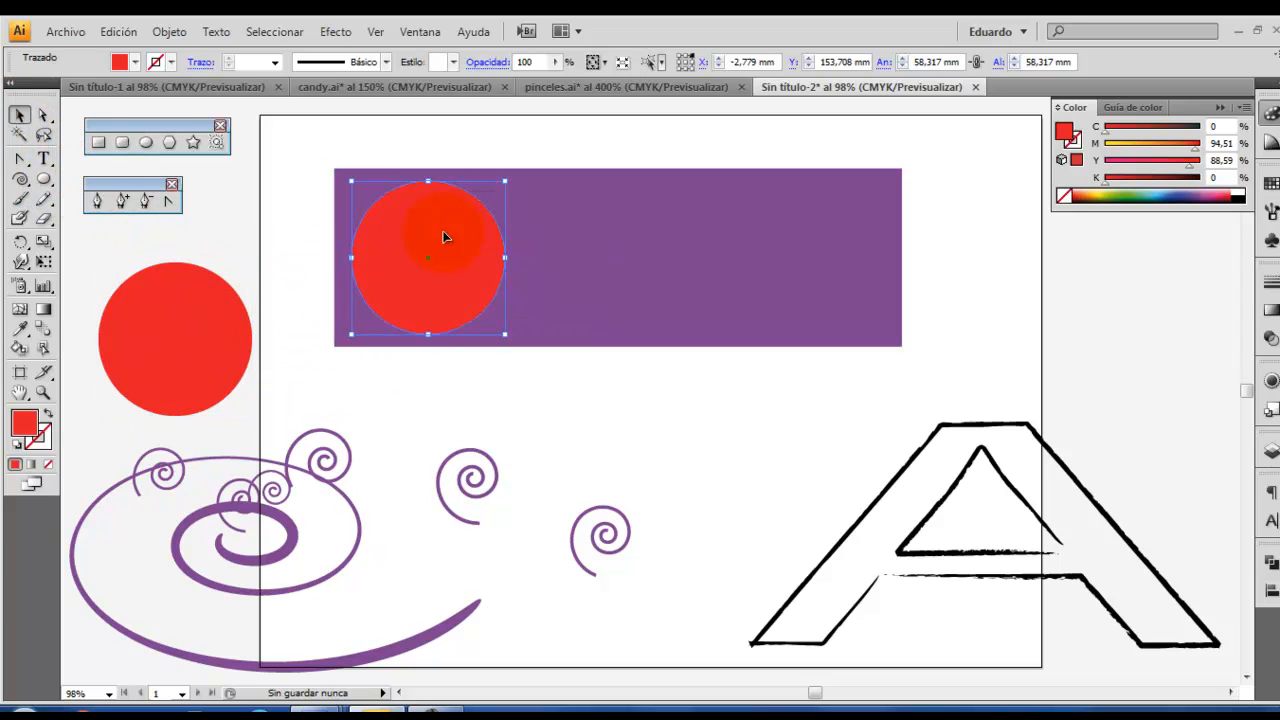
# Fill the original circle outside the artboard with green and place a copy of it in the middle of the rectangle.
pyautogui.click(160, 333)
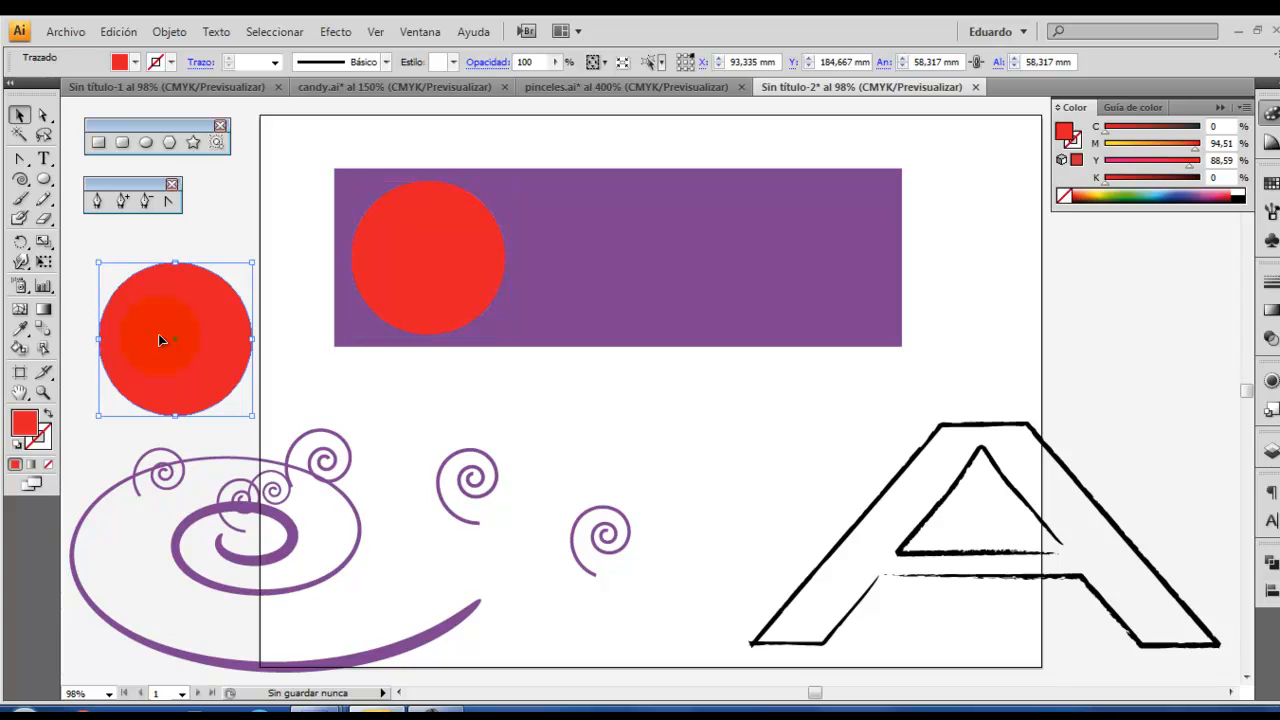
pyautogui.doubleClick(30, 426)
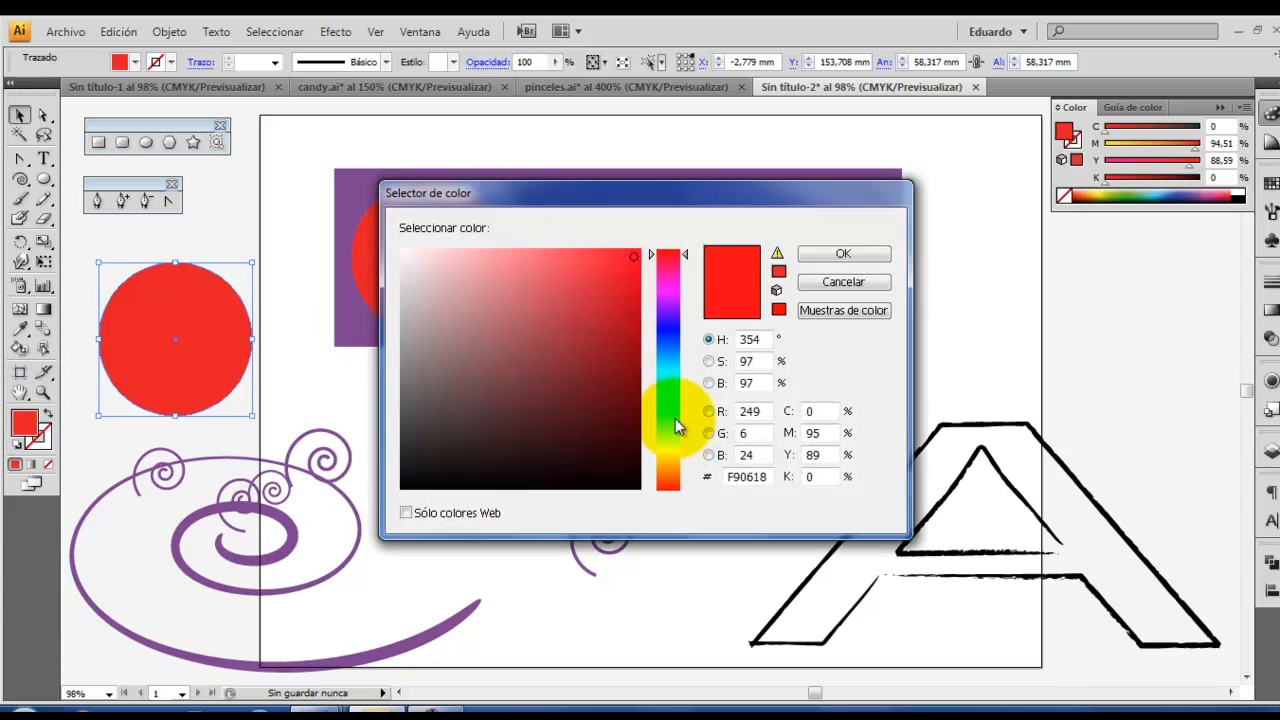
pyautogui.click(670, 420)
pyautogui.click(843, 254)
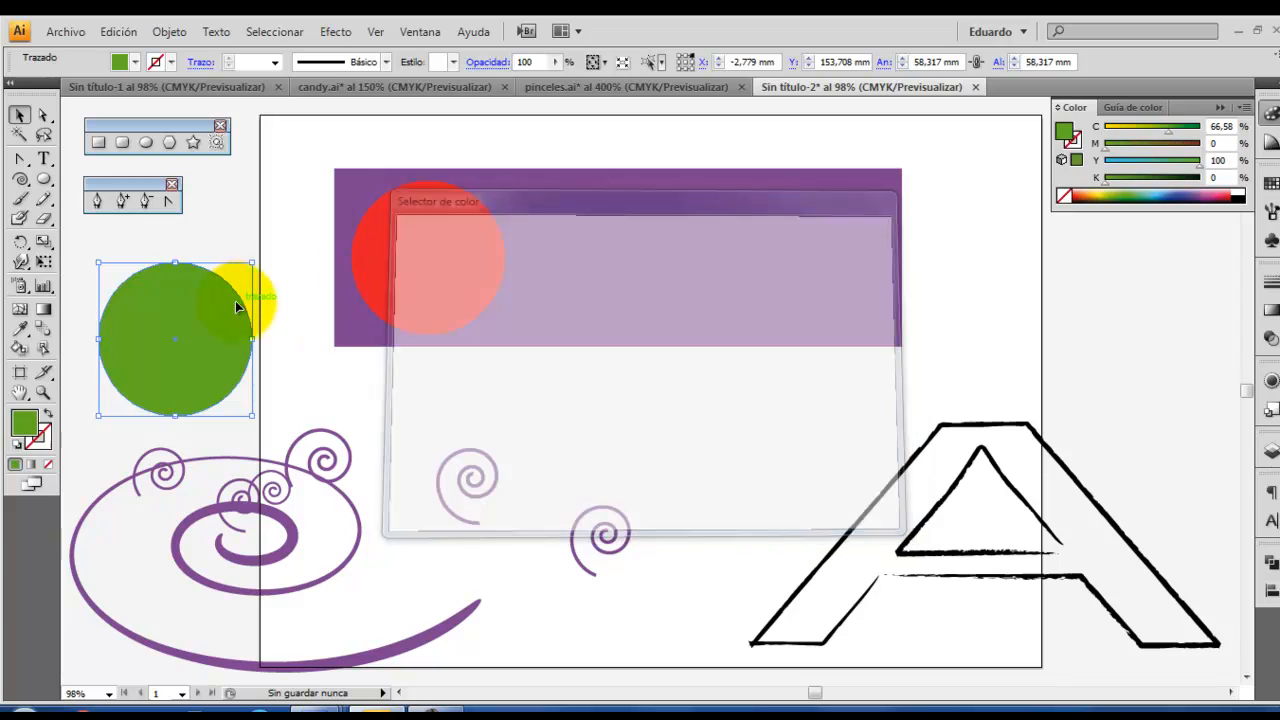
pyautogui.moveTo(200, 357); pyautogui.dragTo(631, 273)
# Fill the original circle with yellow E9F40B, place a copy inside the rectangle's right end and delete the original.
pyautogui.click(203, 374)
pyautogui.click(44, 430)
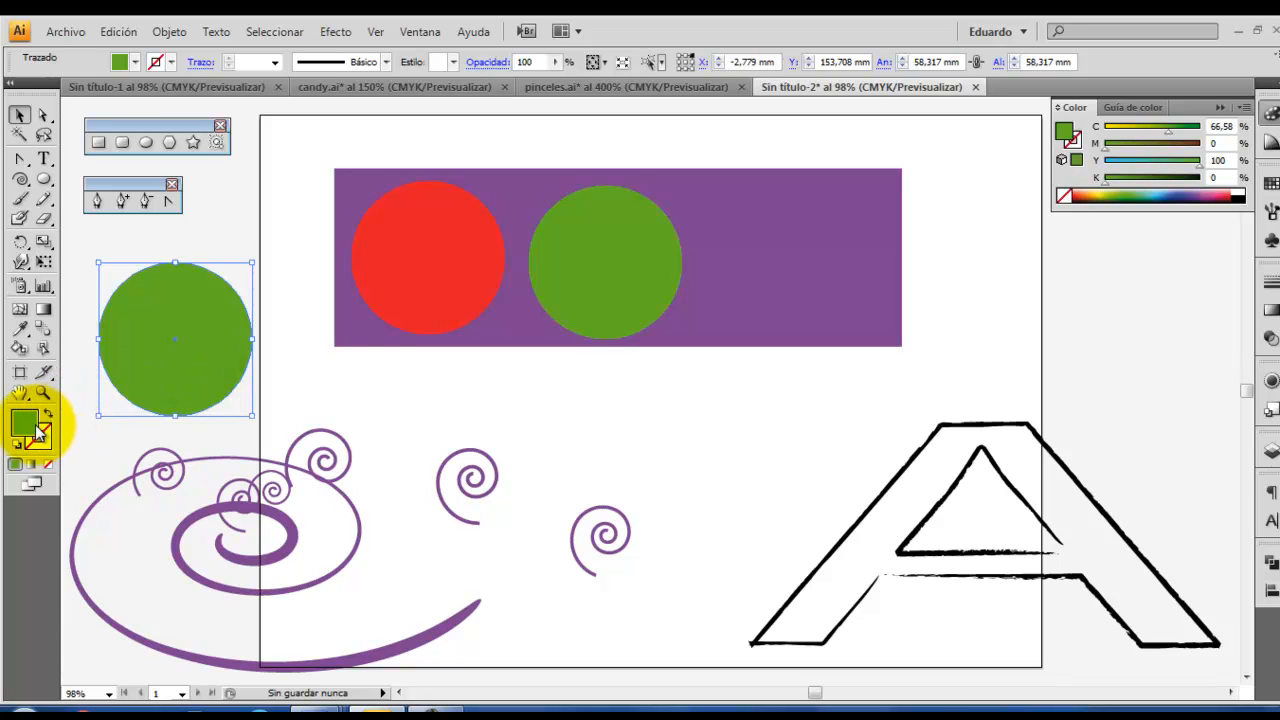
pyautogui.doubleClick(30, 428)
pyautogui.moveTo(672, 470); pyautogui.dragTo(678, 455)
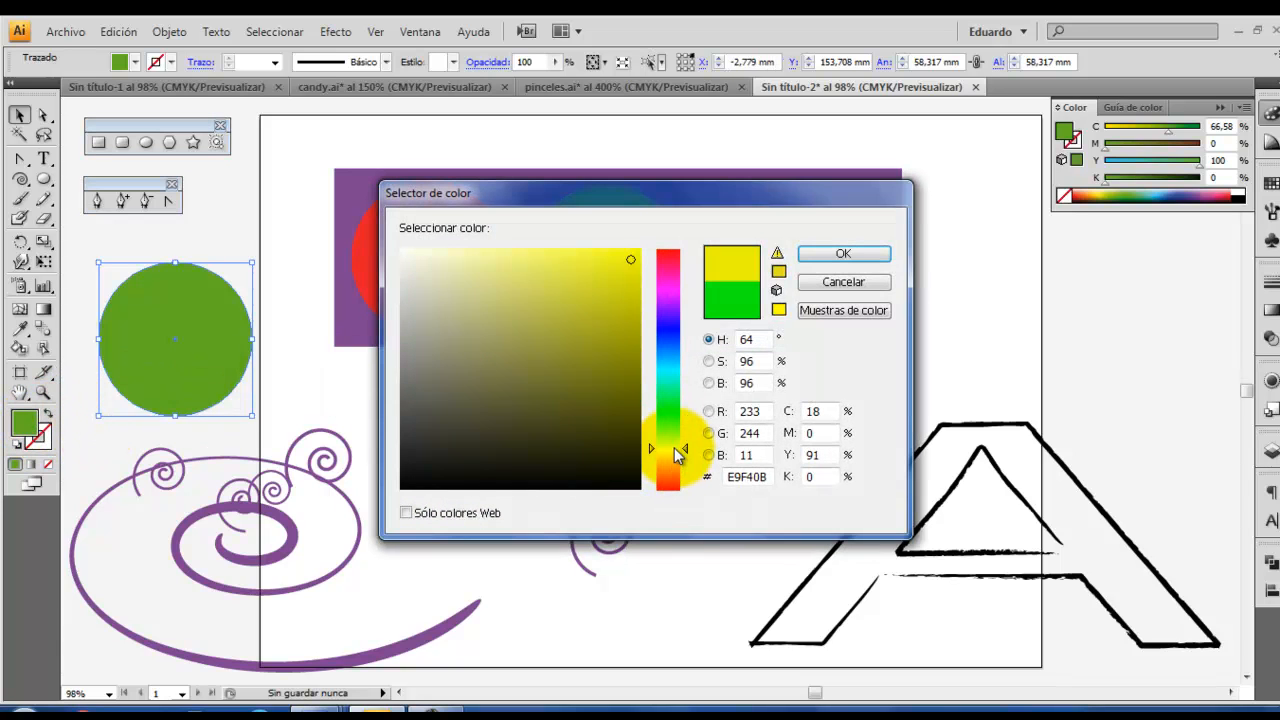
pyautogui.click(843, 253)
pyautogui.moveTo(193, 360); pyautogui.dragTo(807, 286)
pyautogui.moveTo(157, 351); pyautogui.dragTo(220, 303)
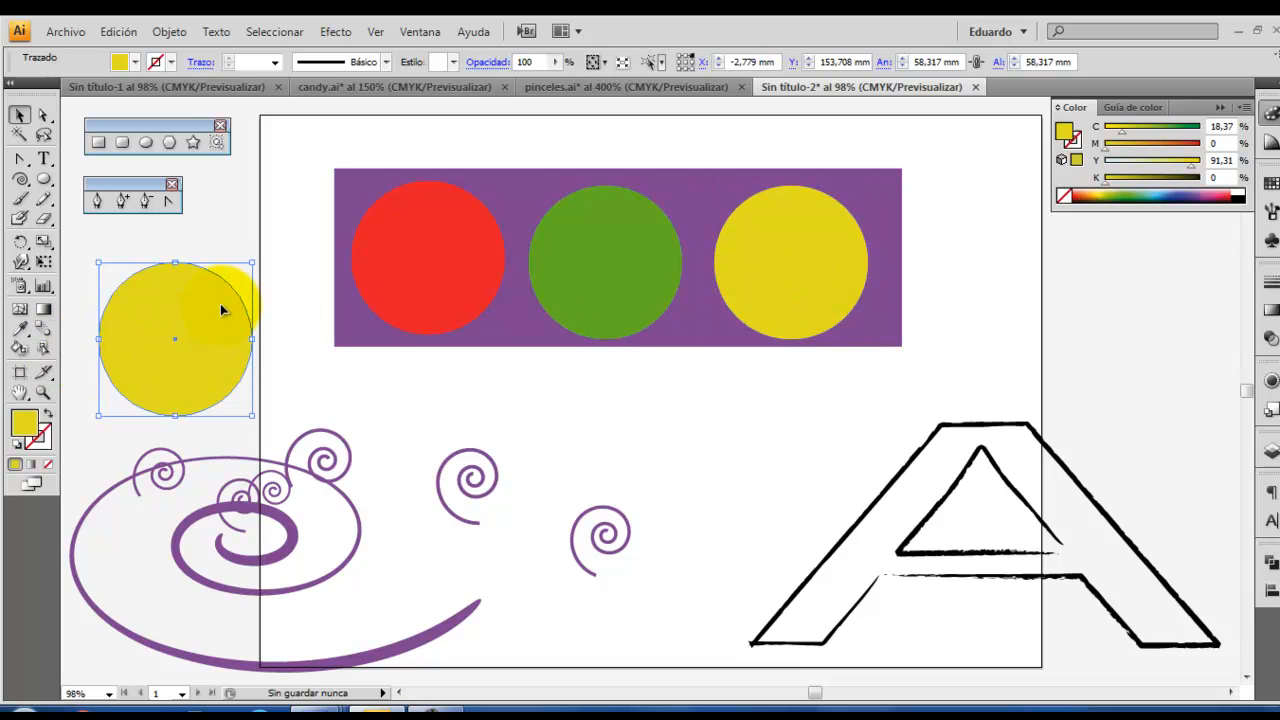
pyautogui.press('Delete')
# Save the rectangle with its three circles as a pattern swatch and delete the artwork from the artboard.
pyautogui.moveTo(295, 147); pyautogui.dragTo(954, 360)
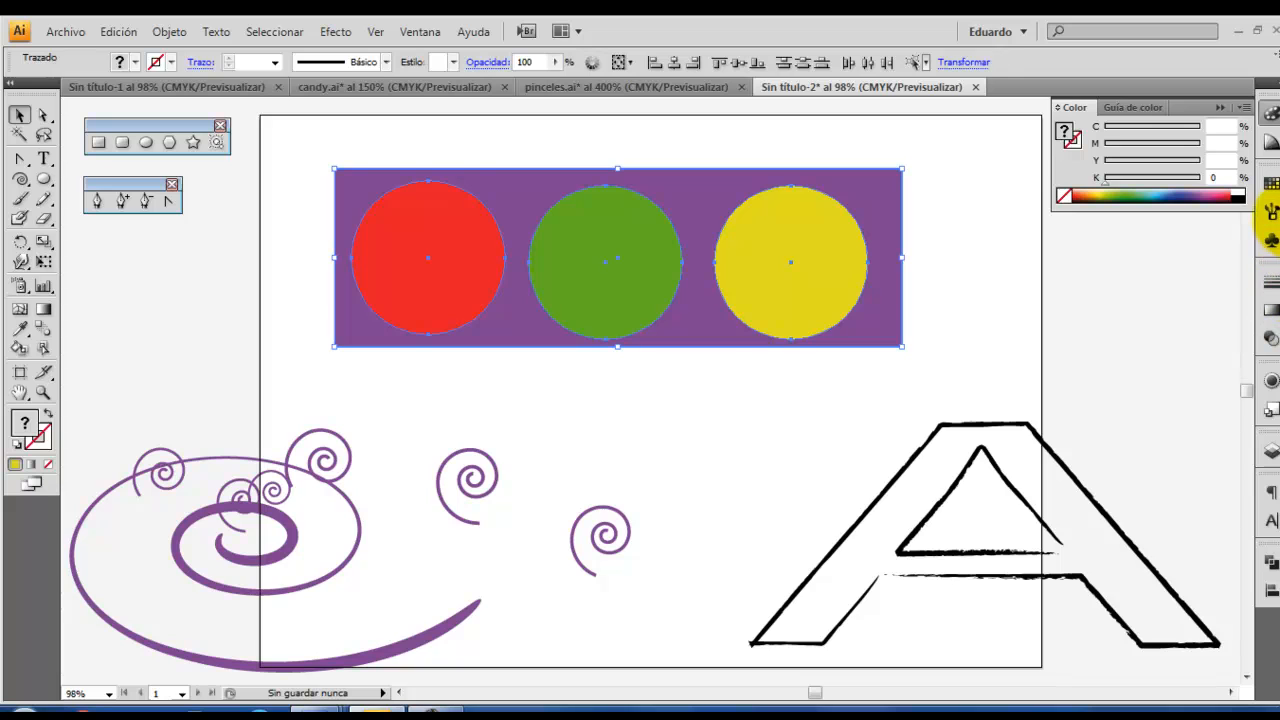
pyautogui.click(1272, 184)
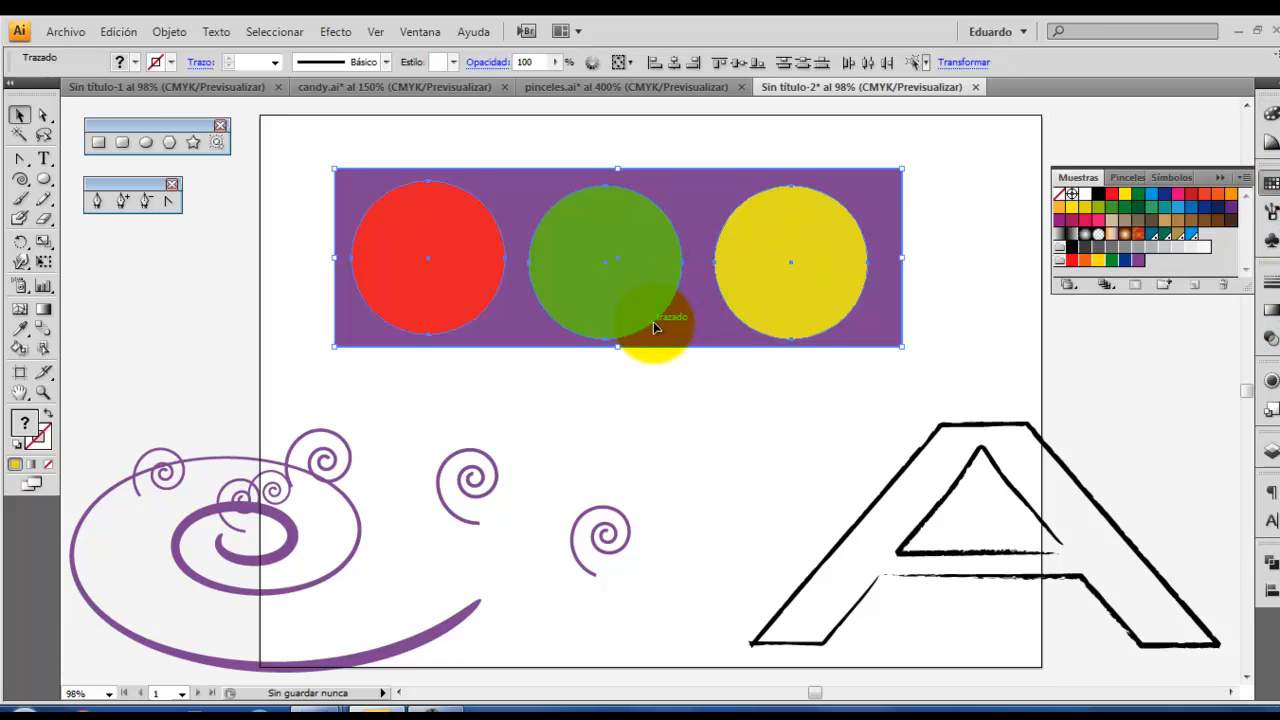
pyautogui.moveTo(655, 330); pyautogui.dragTo(1205, 243)
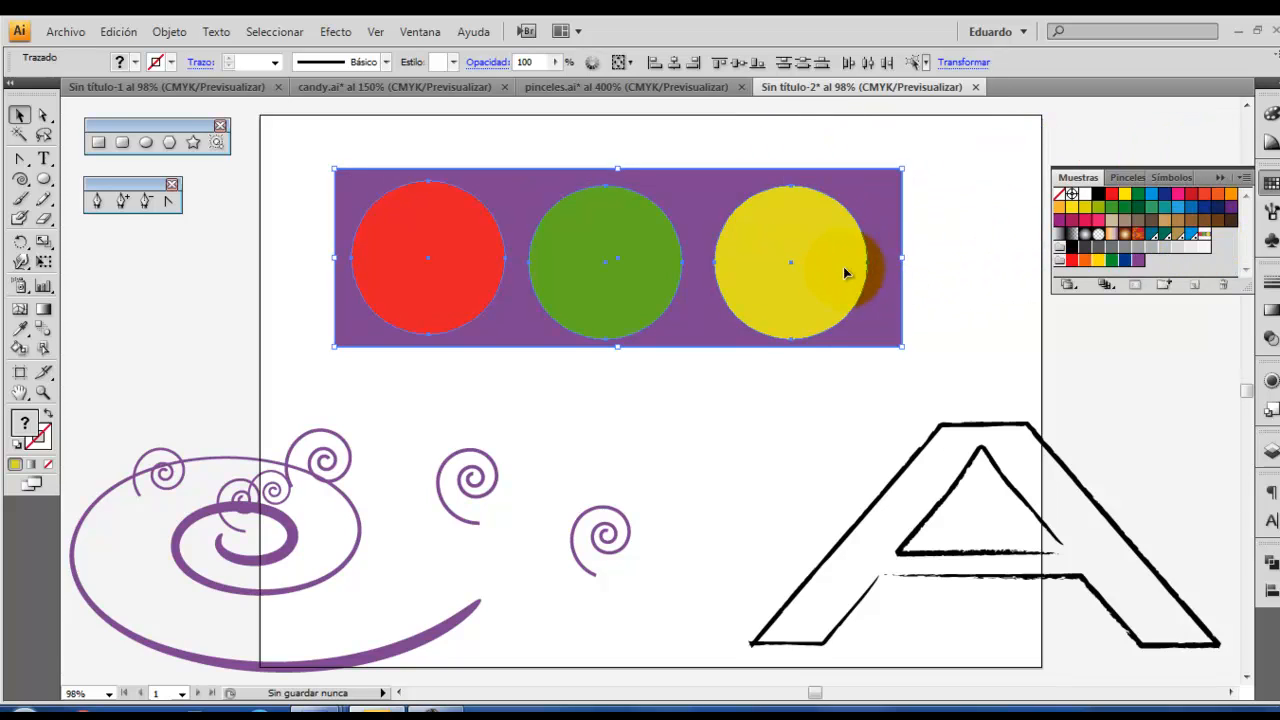
pyautogui.press('Delete')
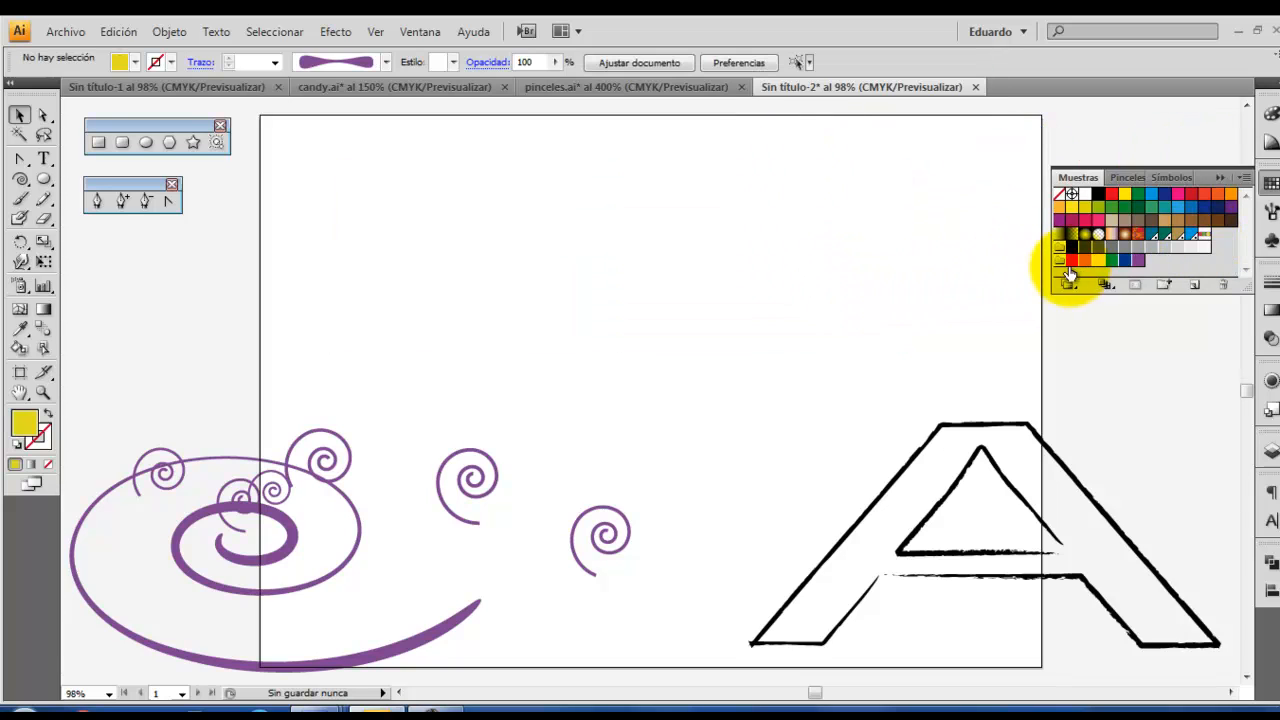
# Create a new pattern brush with Nueva muestra de motivo 3 as its side tile, keeping the default name and options.
pyautogui.click(1271, 211)
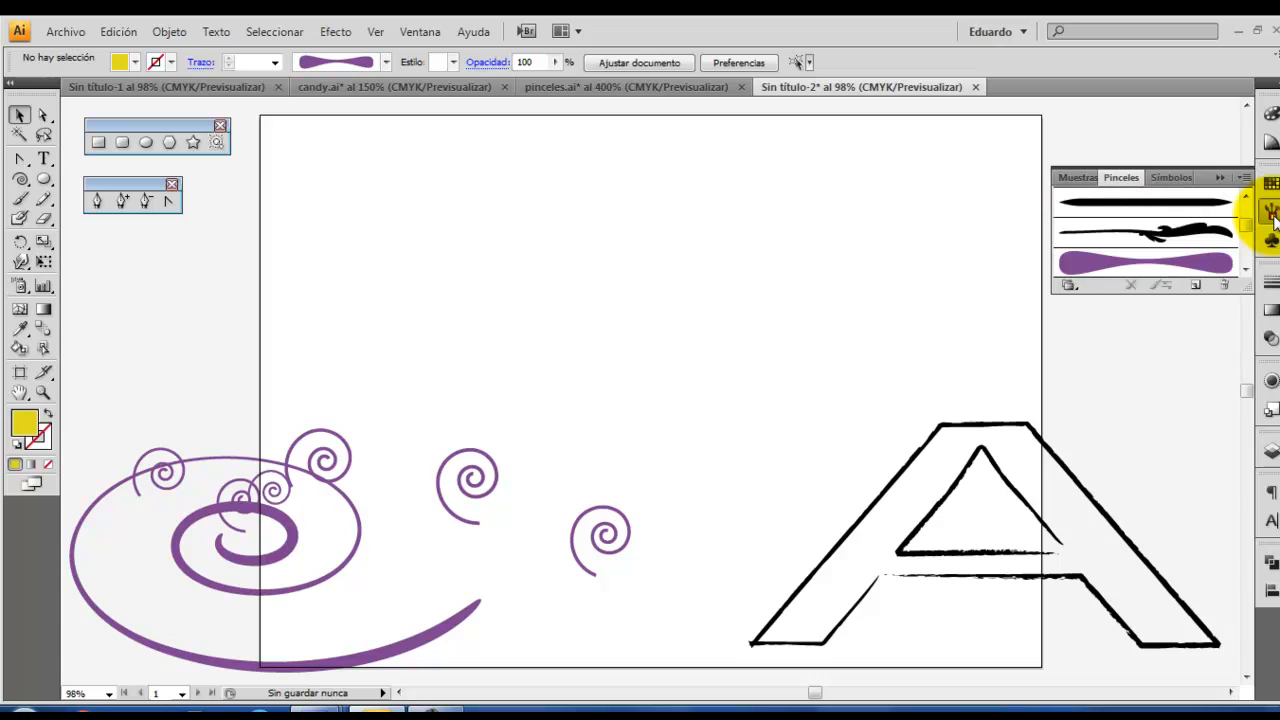
pyautogui.click(1189, 291)
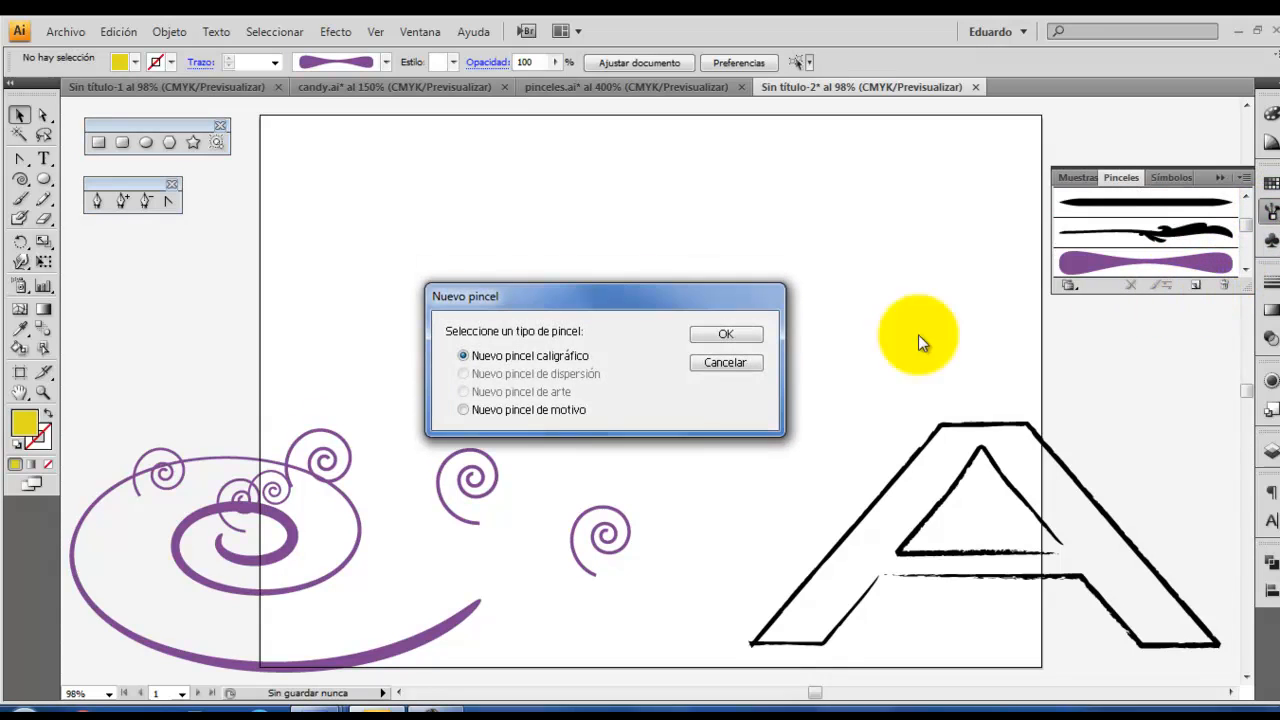
pyautogui.click(726, 334)
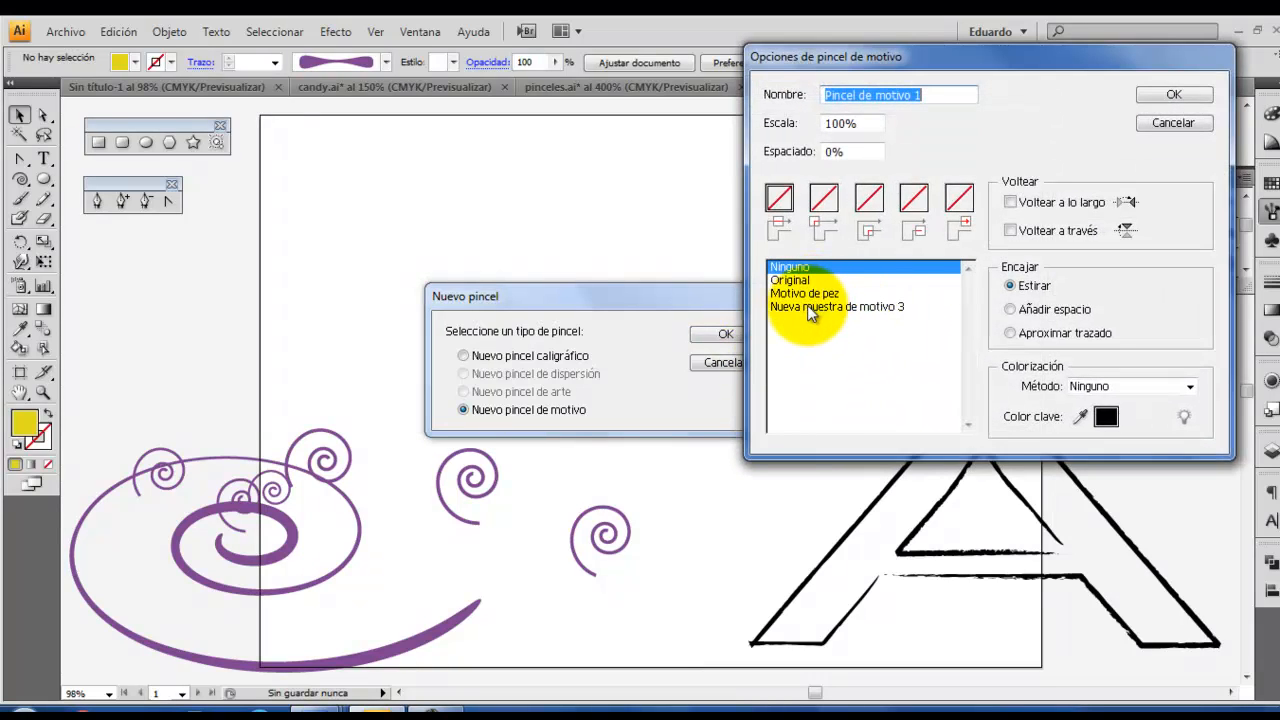
pyautogui.click(807, 306)
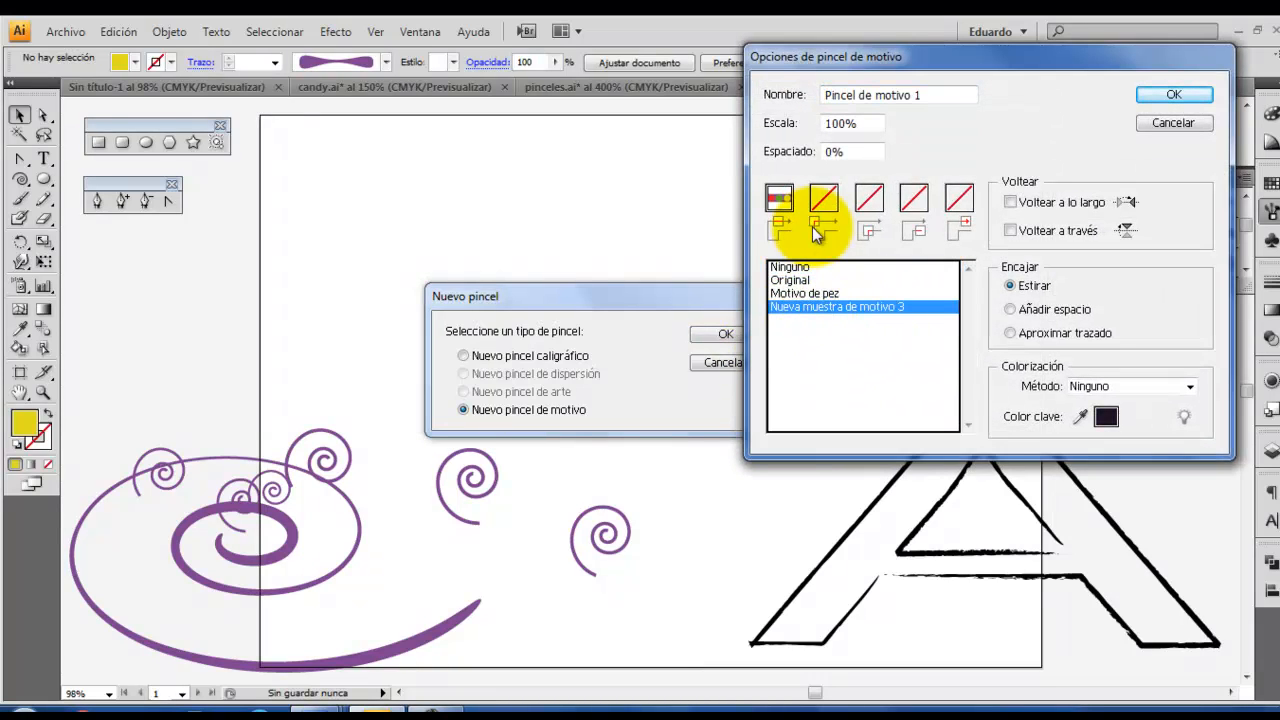
pyautogui.click(779, 200)
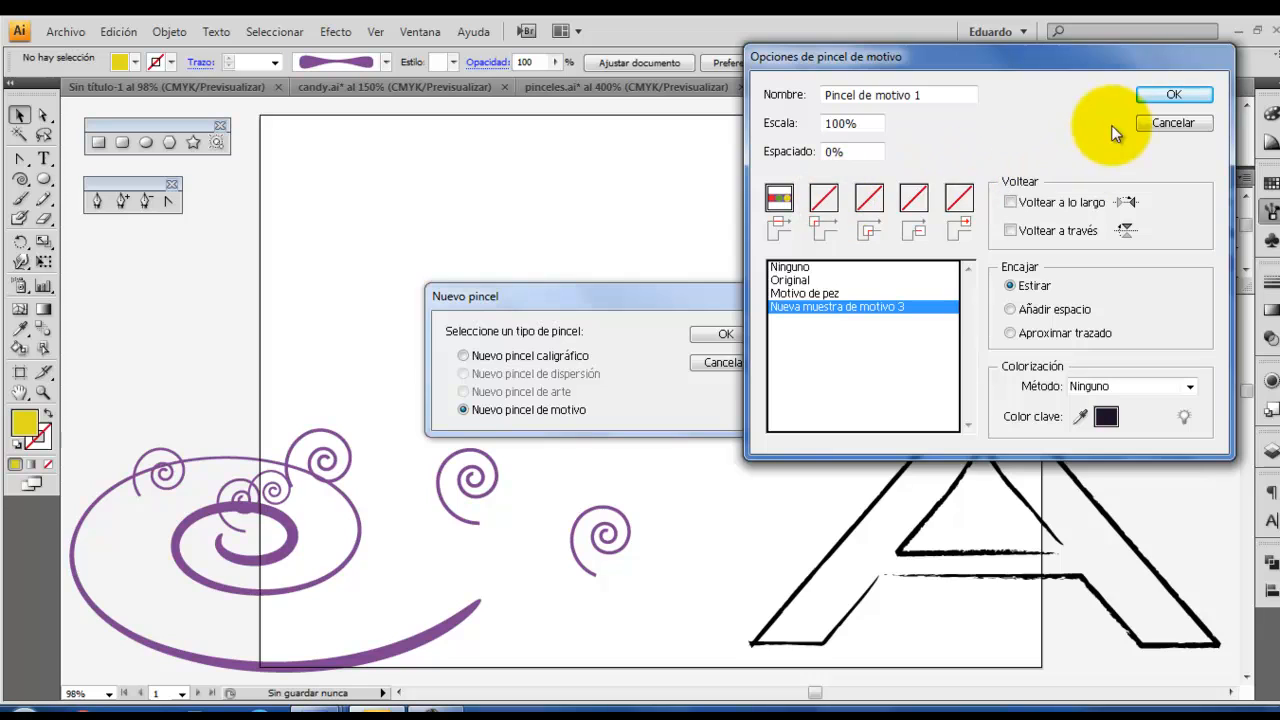
pyautogui.click(1170, 95)
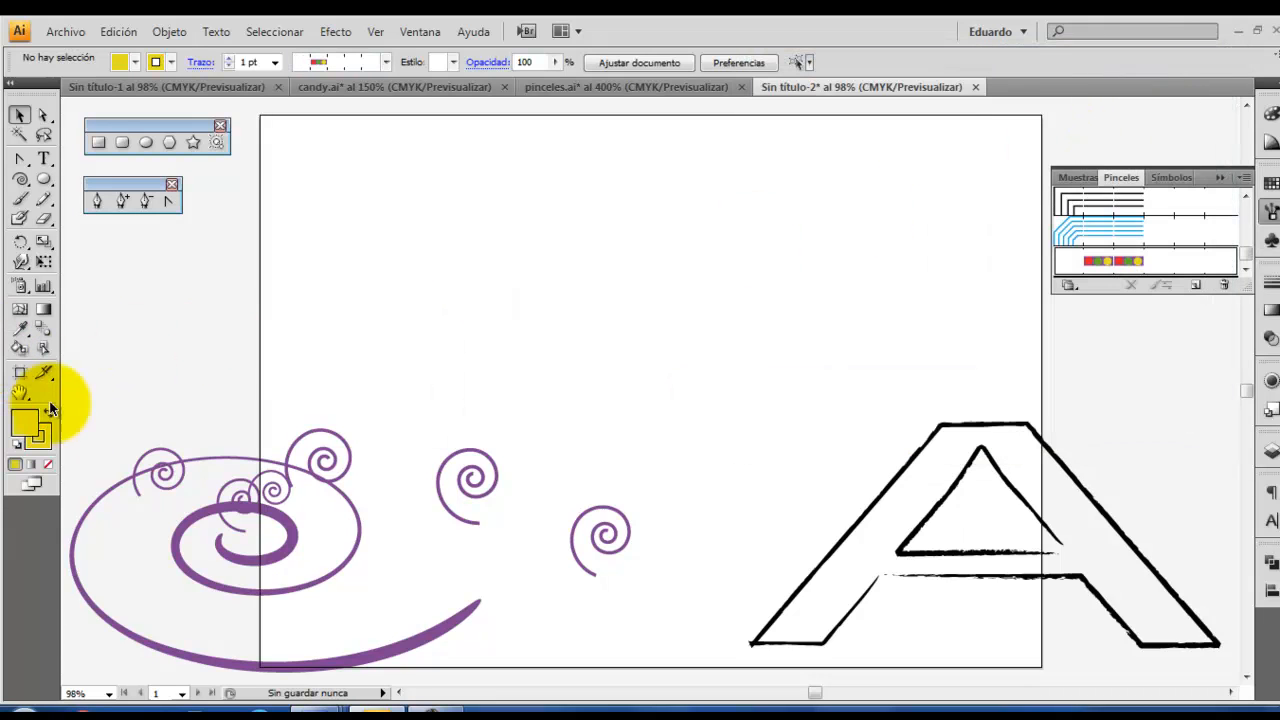
# Move the large spiral back to the artboard's upper part and apply the new three-circle pattern brush to it.
pyautogui.moveTo(399, 647); pyautogui.dragTo(715, 323)
pyautogui.click(1247, 230)
pyautogui.moveTo(1247, 230)
pyautogui.mouseDown()
pyautogui.moveTo(1250, 214)
pyautogui.moveTo(1246, 260)
pyautogui.mouseUp()
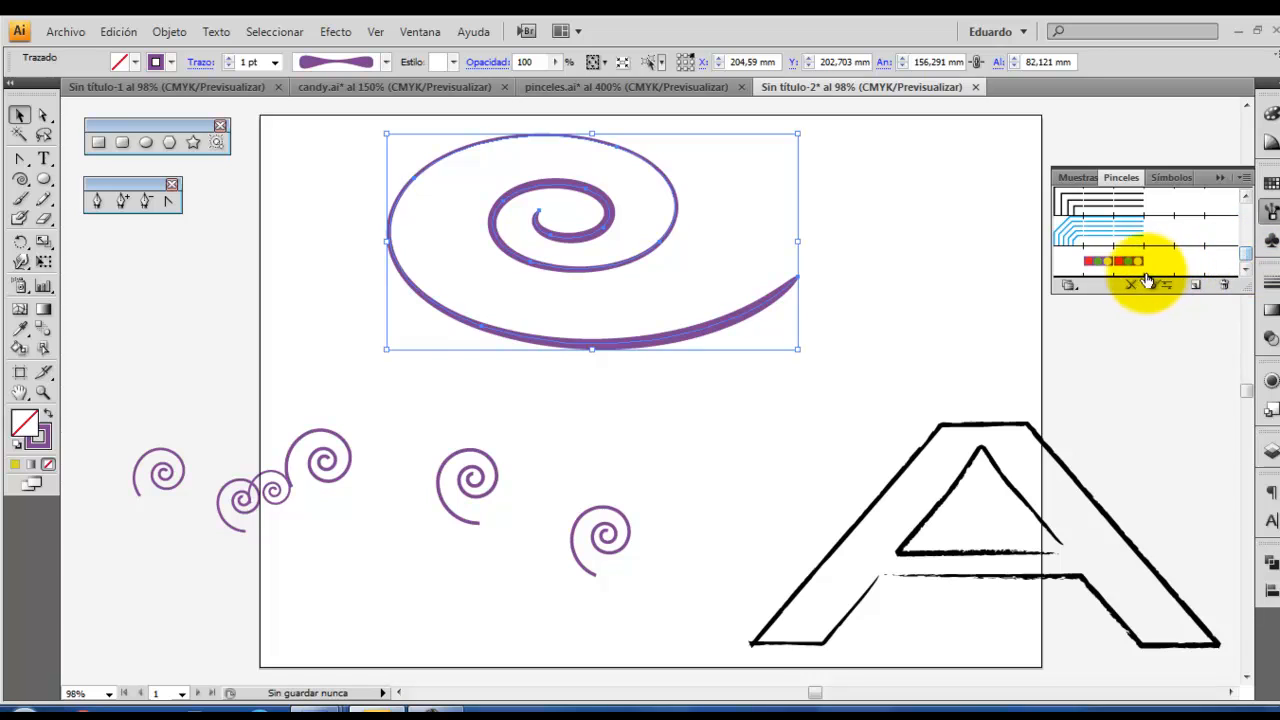
pyautogui.click(1124, 266)
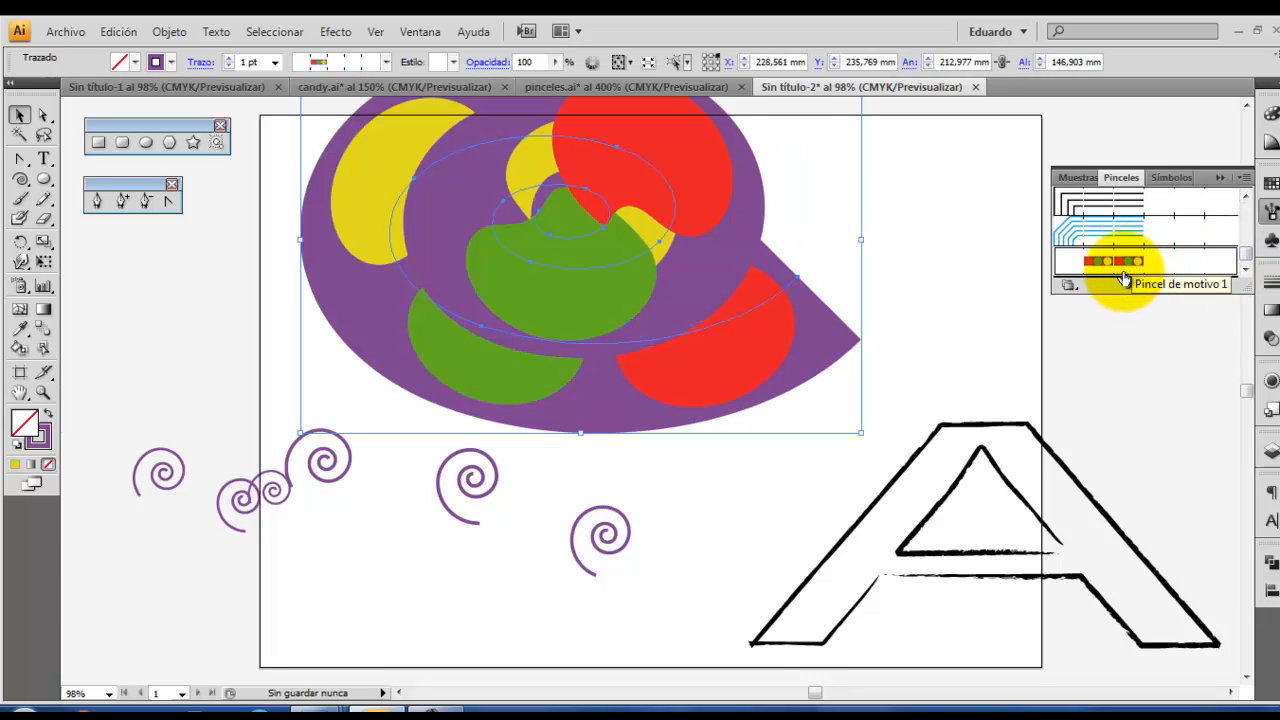
# Set the three-circle pattern brush's scale to 10% and apply the change to the spiral's existing stroke.
pyautogui.doubleClick(1124, 276)
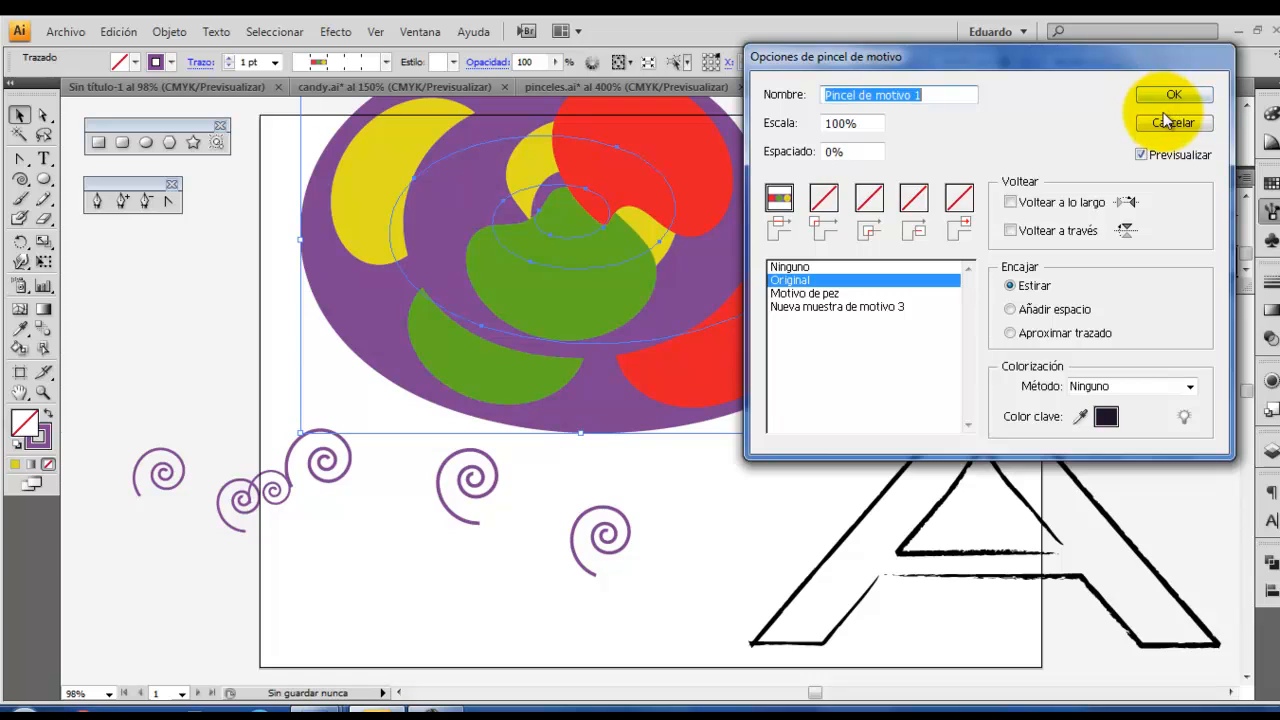
pyautogui.moveTo(868, 125); pyautogui.dragTo(642, 38)
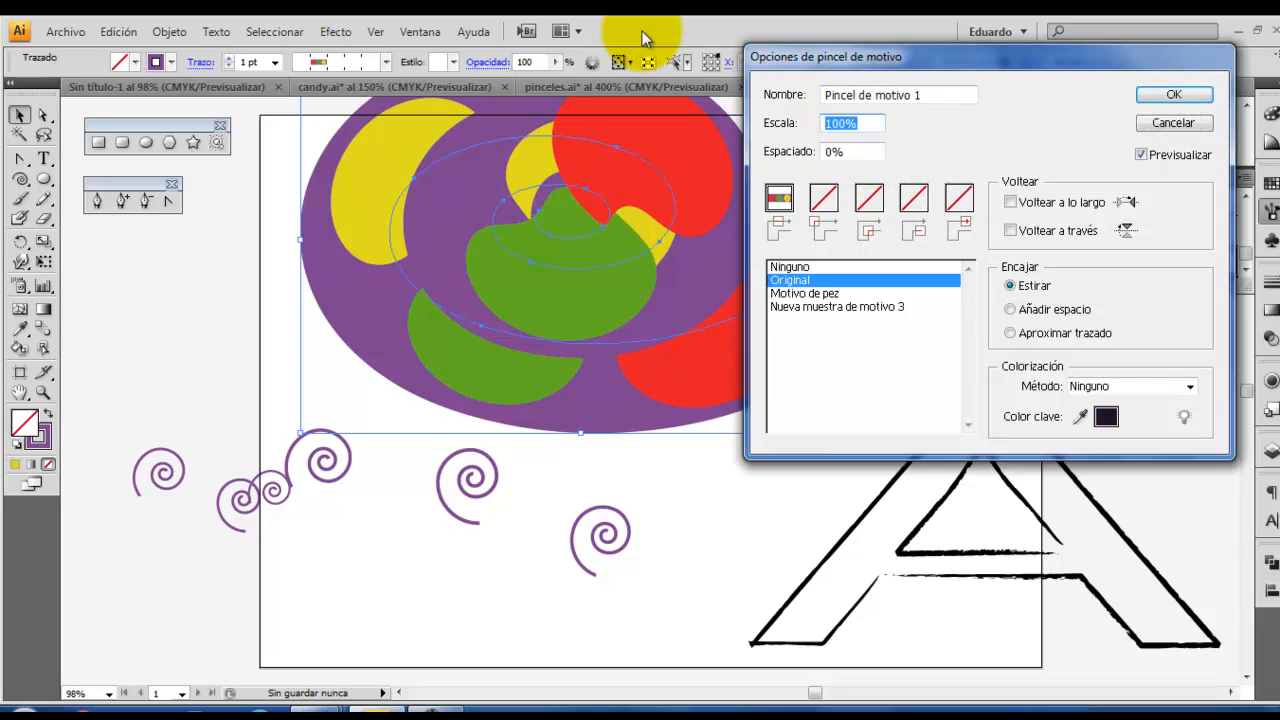
pyautogui.click(1174, 95)
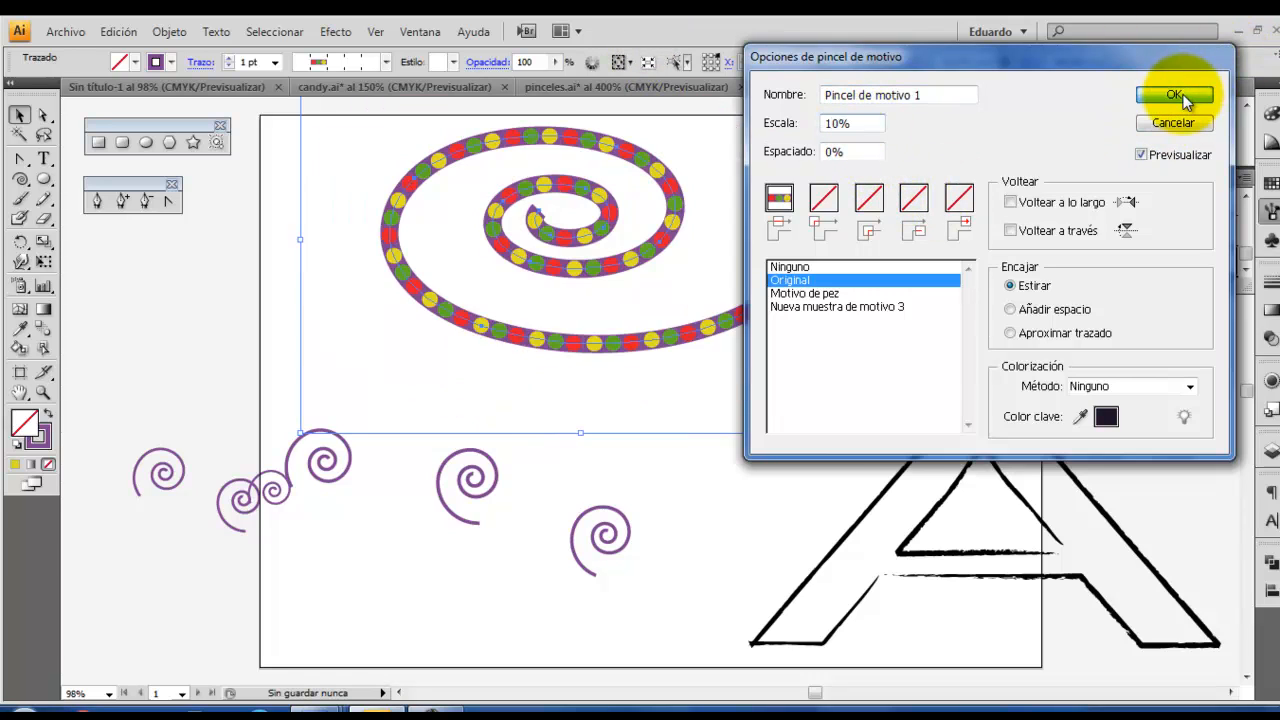
pyautogui.click(560, 388)
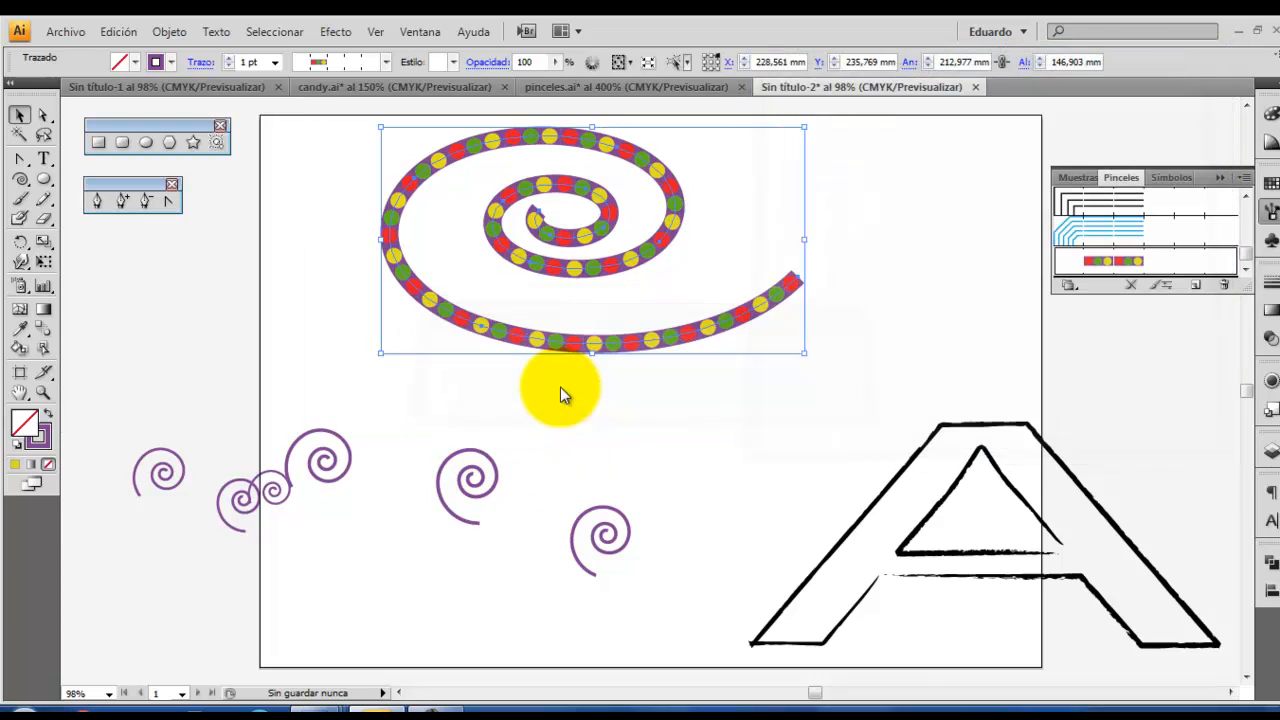